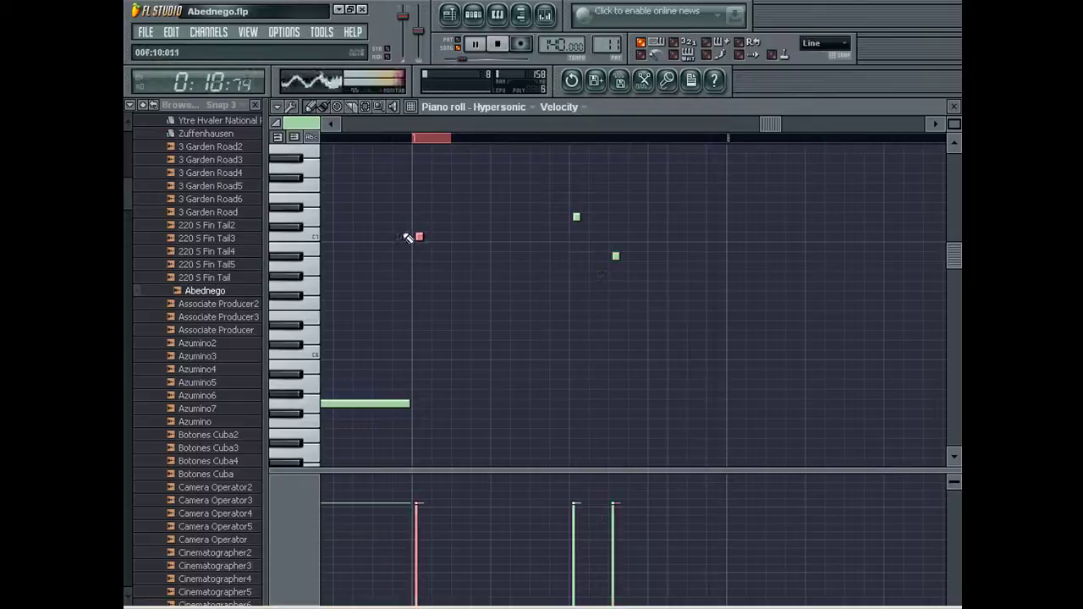
Step: Add short A#6 notes at steps 12 to 16 of bar 7 and a short G#6 note at the start of bar 8
left_click(639, 256)
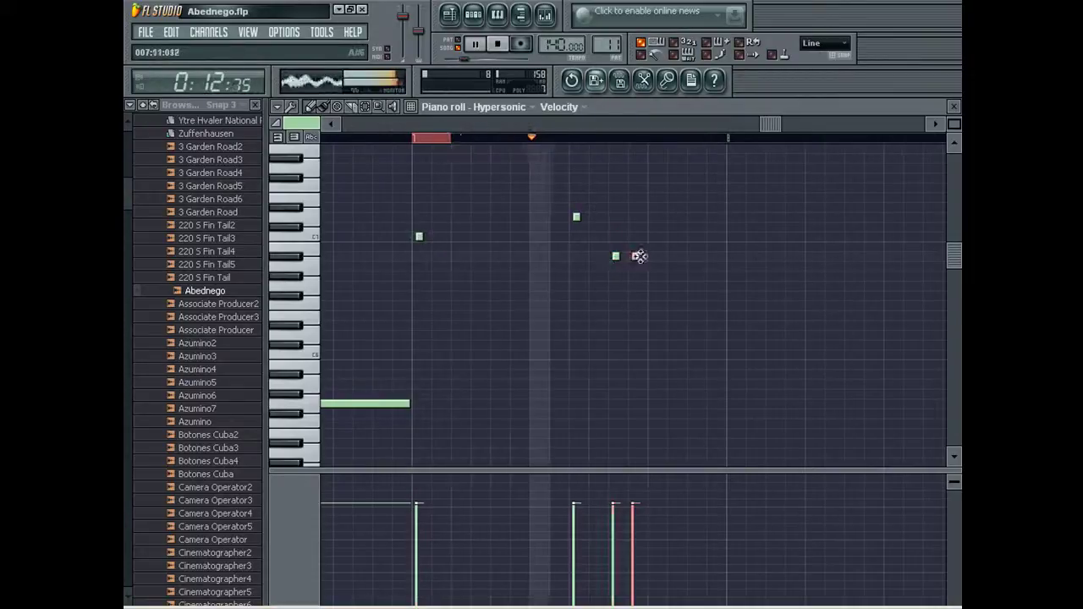
left_click(689, 258)
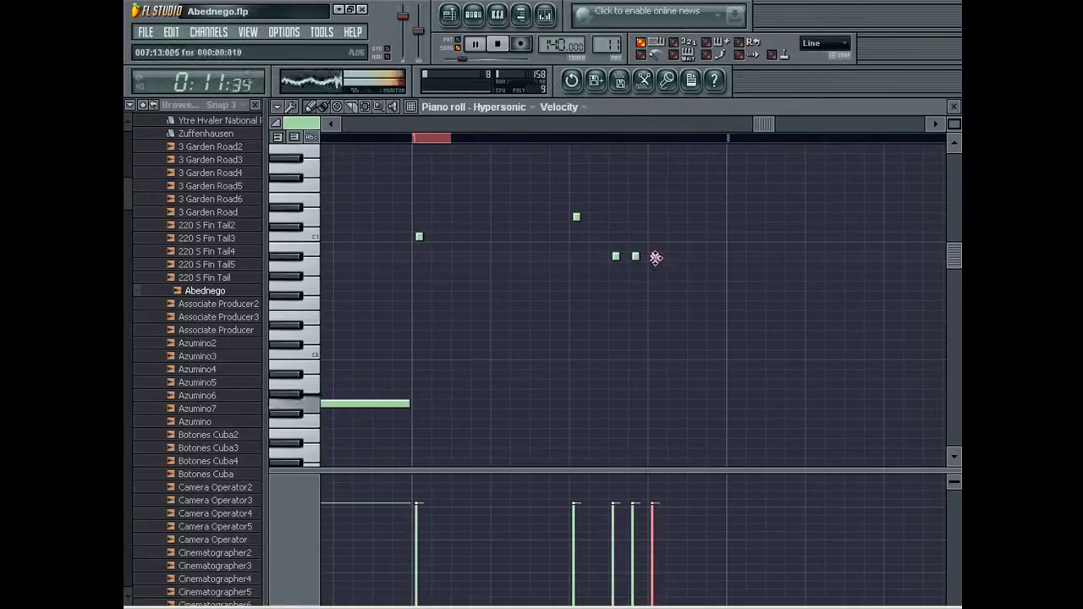
left_click(416, 238)
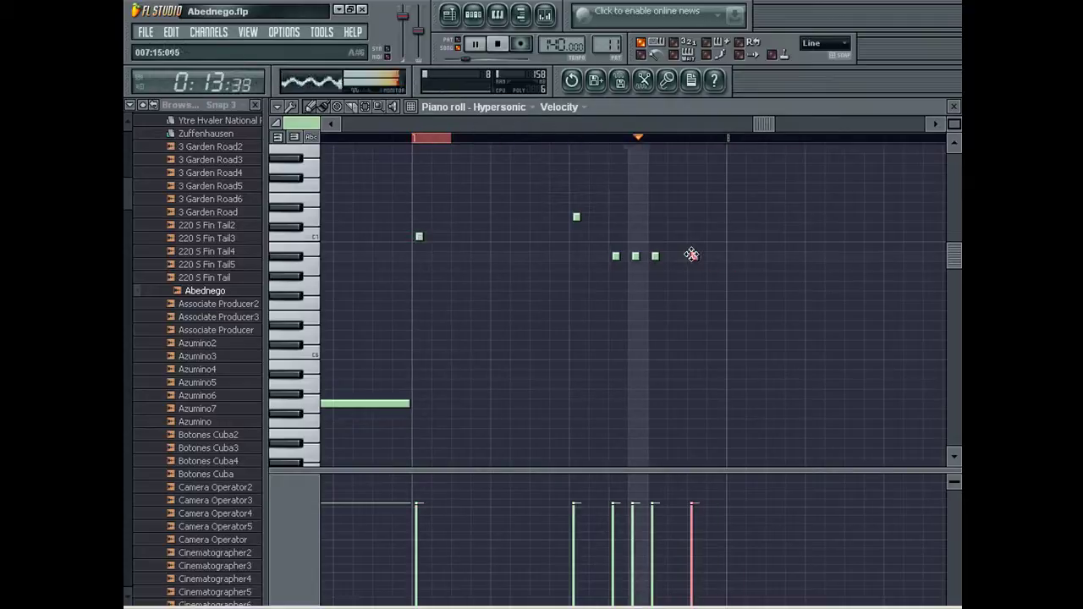
scroll(702, 134, "right", 2)
left_click(568, 237)
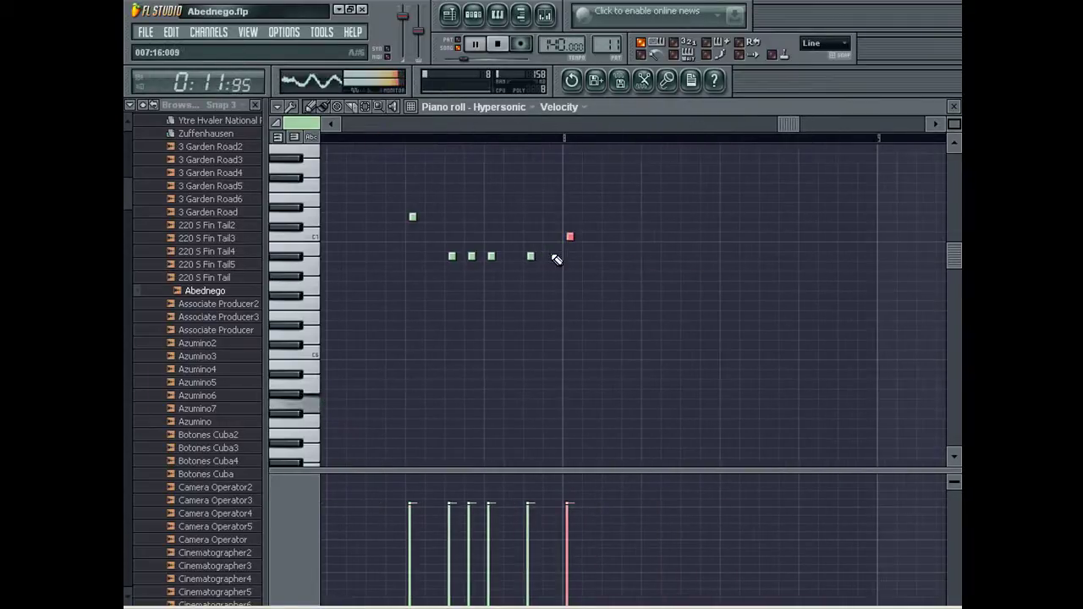
left_click_drag(568, 238, 568, 279)
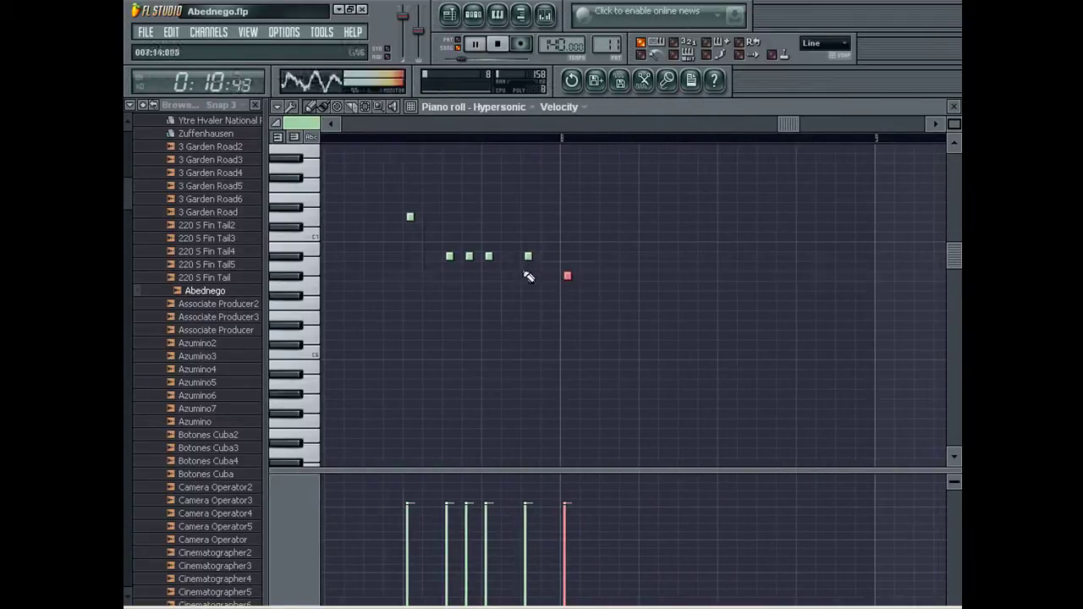
left_click(509, 256)
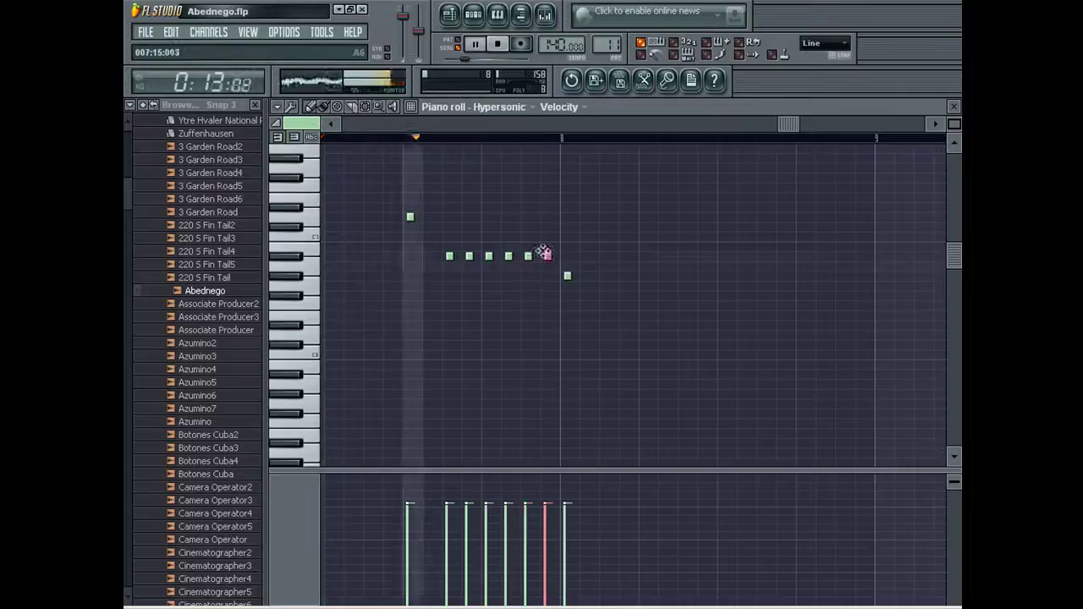
left_click(547, 255)
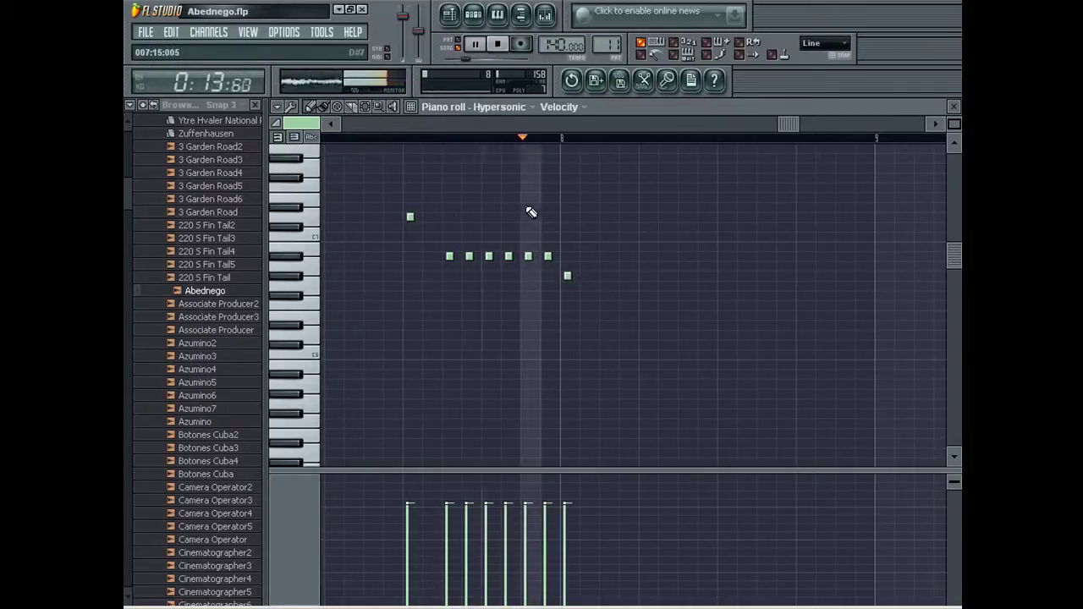
Step: Switch to the Playlist and select the playback range from bar 8 to about bar 21
left_click(457, 48)
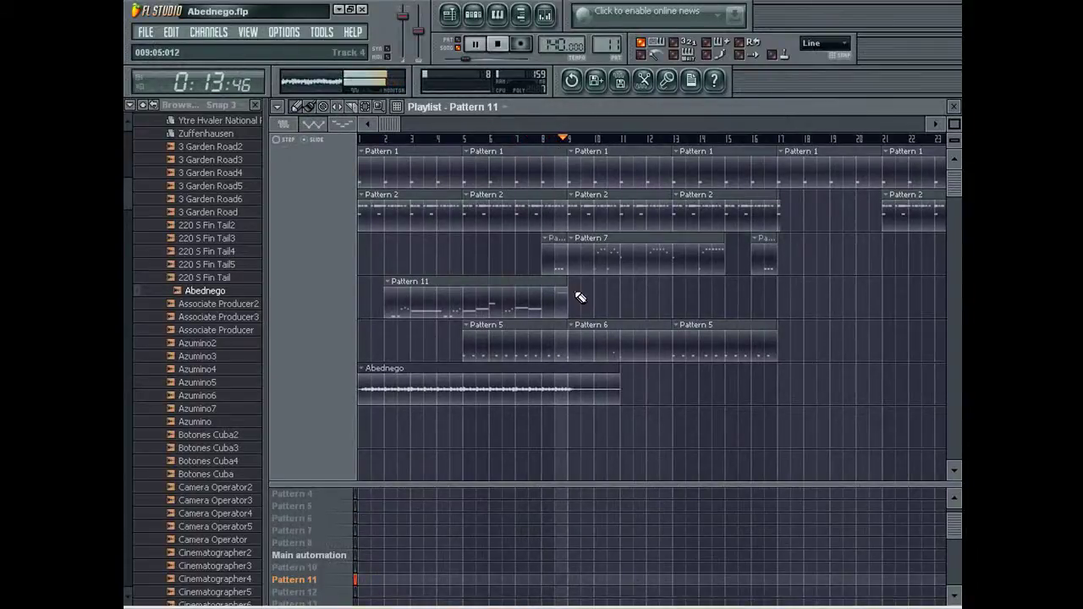
left_click_drag(546, 139, 902, 203)
left_click(942, 310)
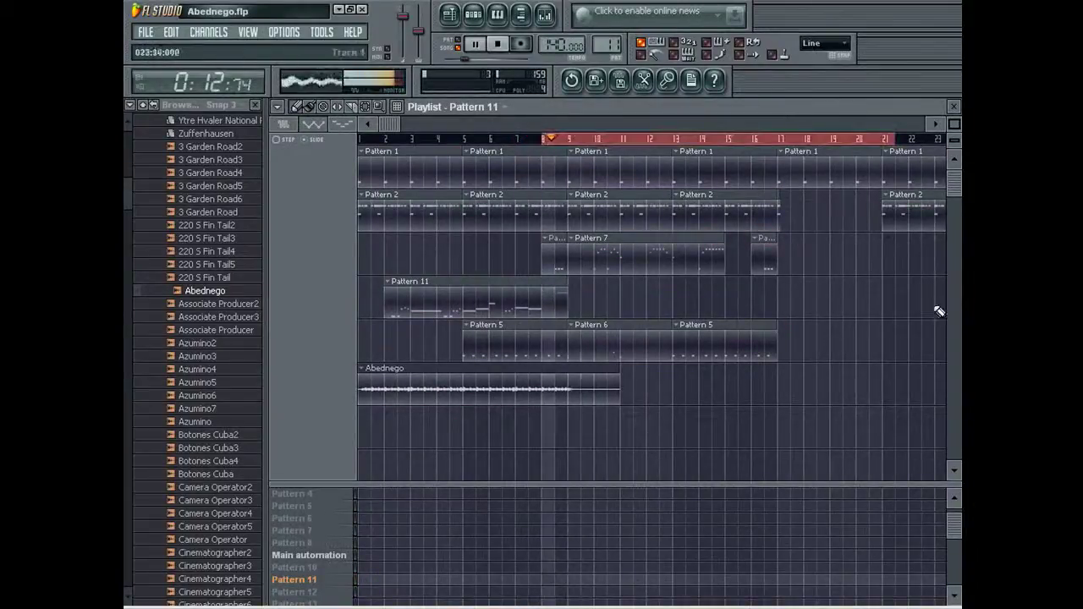
Step: Reopen Pattern 11's piano roll and delete the A#6 note at step 16 of bar 7, keeping the one at step 15
double_click(512, 299)
left_click_drag(631, 124, 779, 148)
right_click(571, 257)
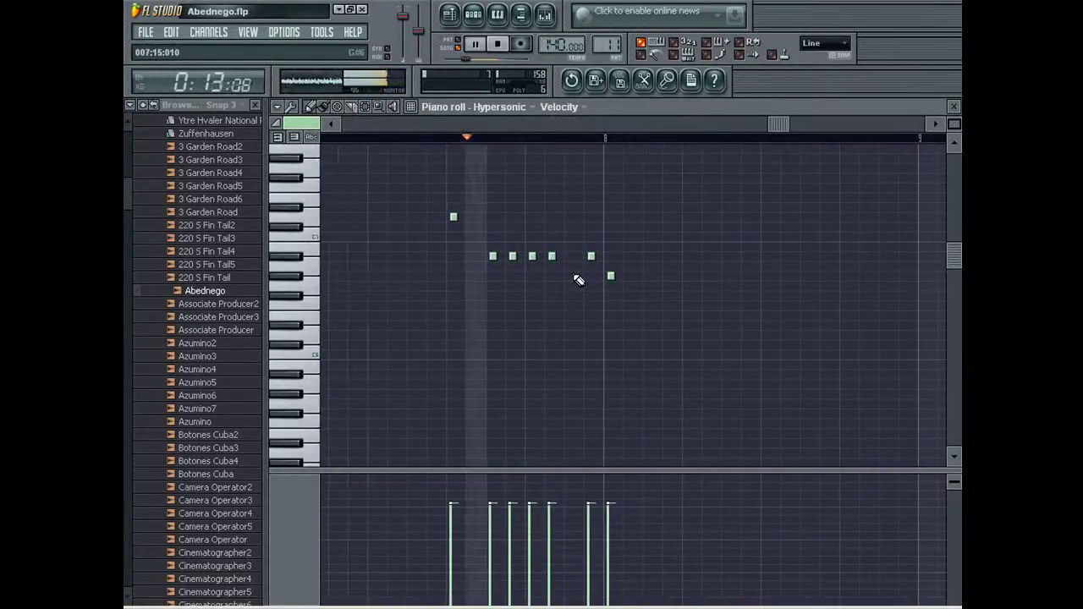
key("space")
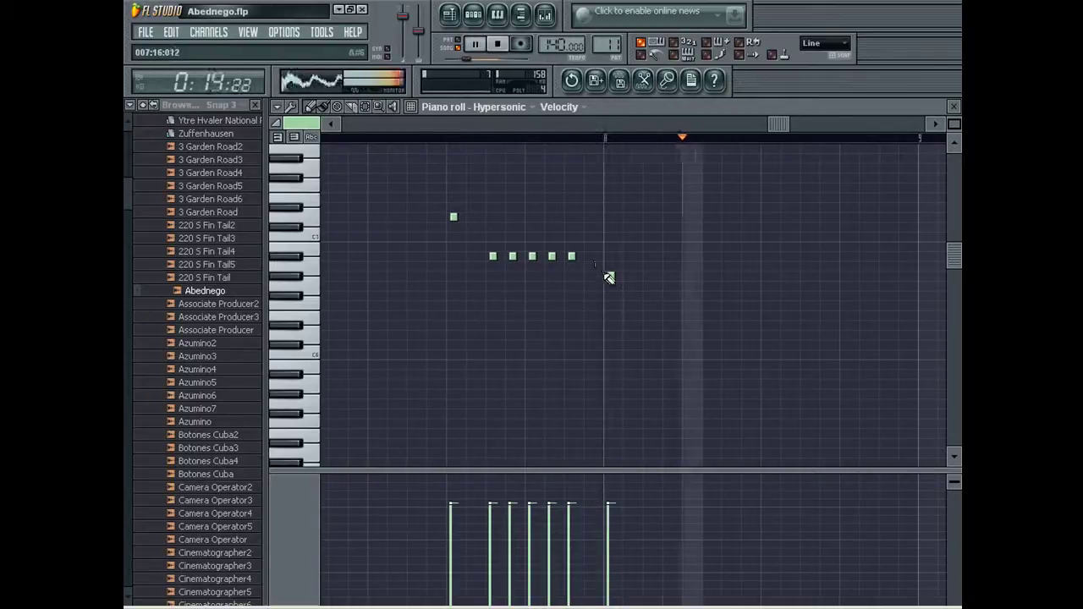
Step: Lower the note at the start of bar 8 to G6, set its length to 3:010, and play the phrase
left_click(625, 275)
key("space")
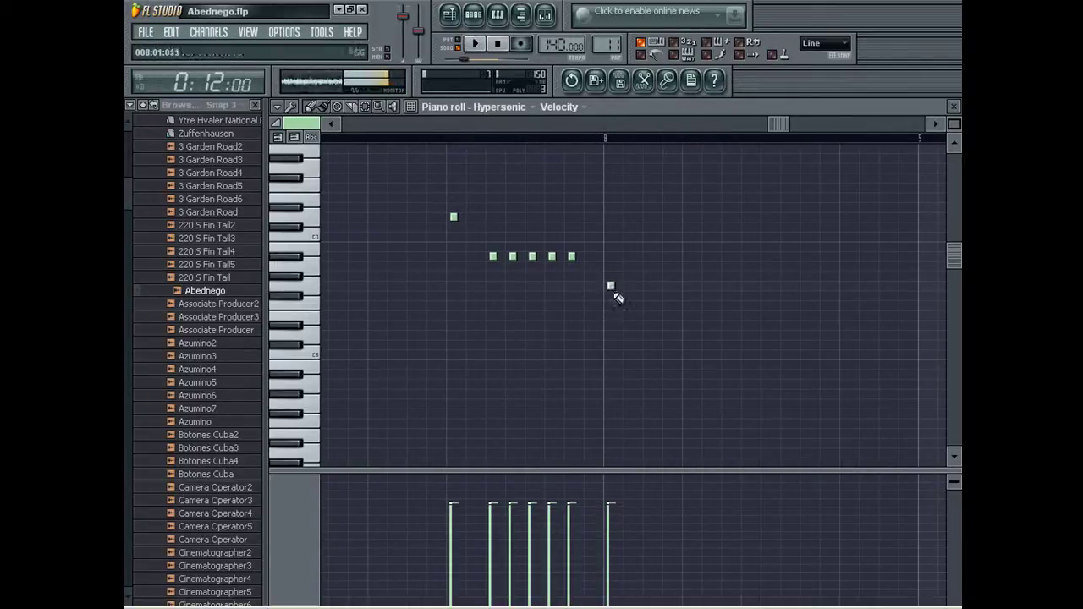
key("space")
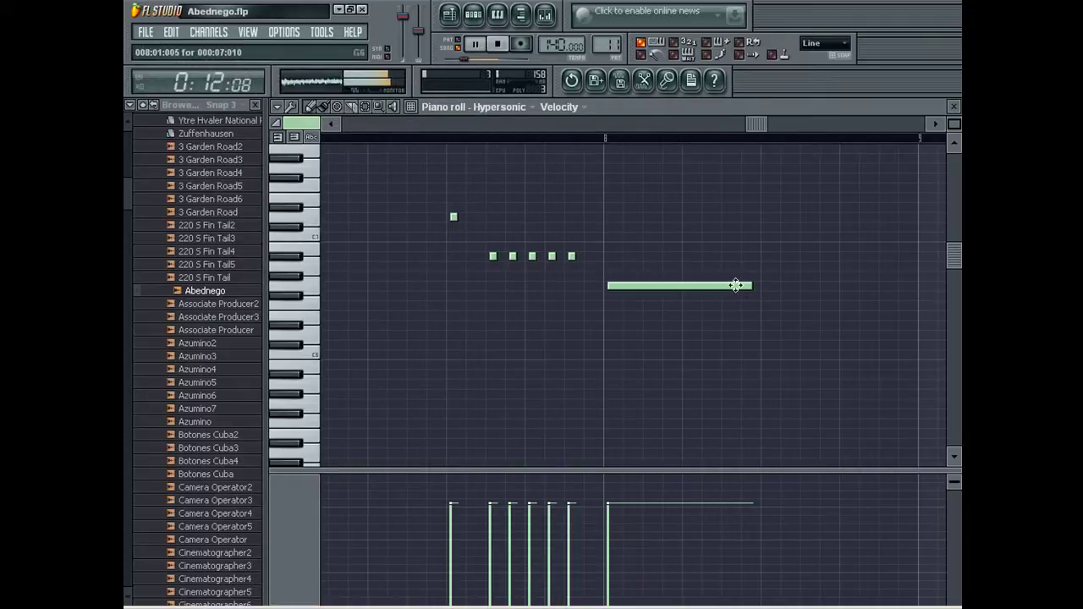
left_click_drag(751, 286, 669, 287)
key("space")
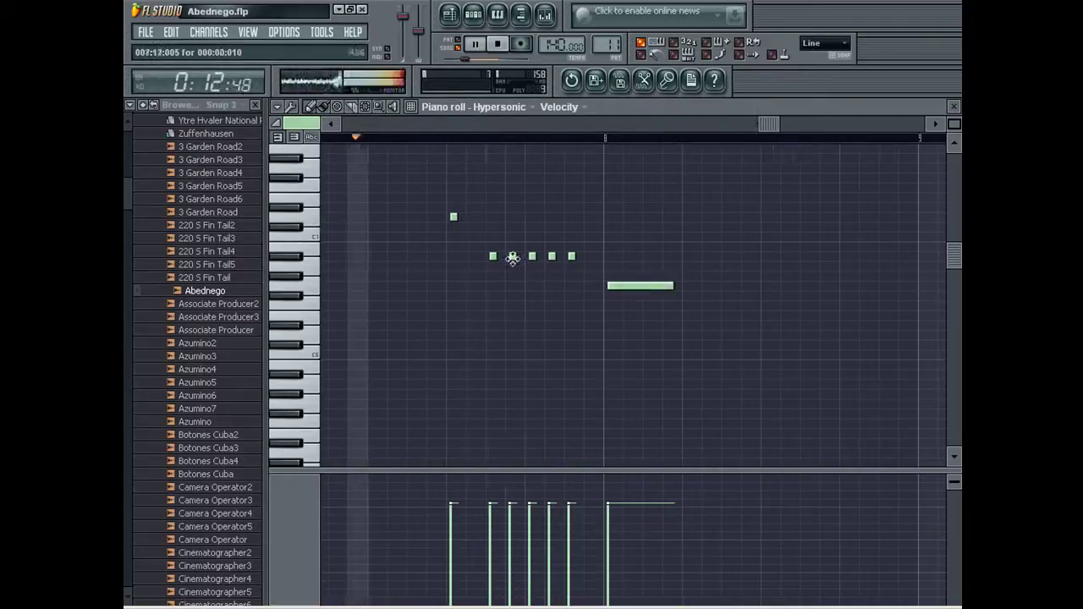
Step: Remove the A#6 note at step 14 of bar 7, auditioning the run with step 12 or step 14 left out
right_click(513, 257)
left_click_drag(552, 255, 590, 256)
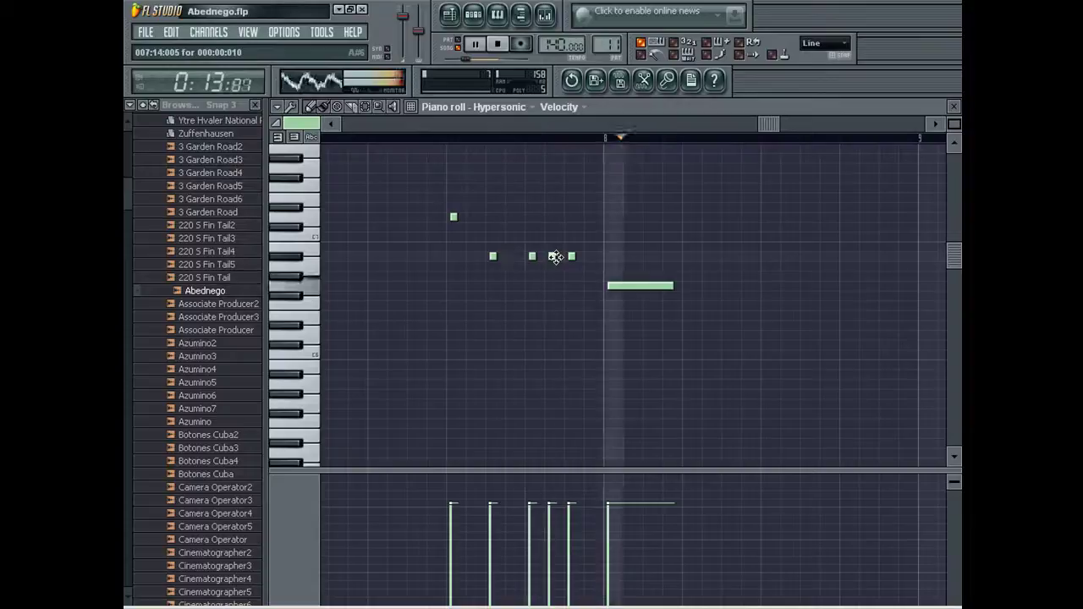
key("space")
right_click(513, 256)
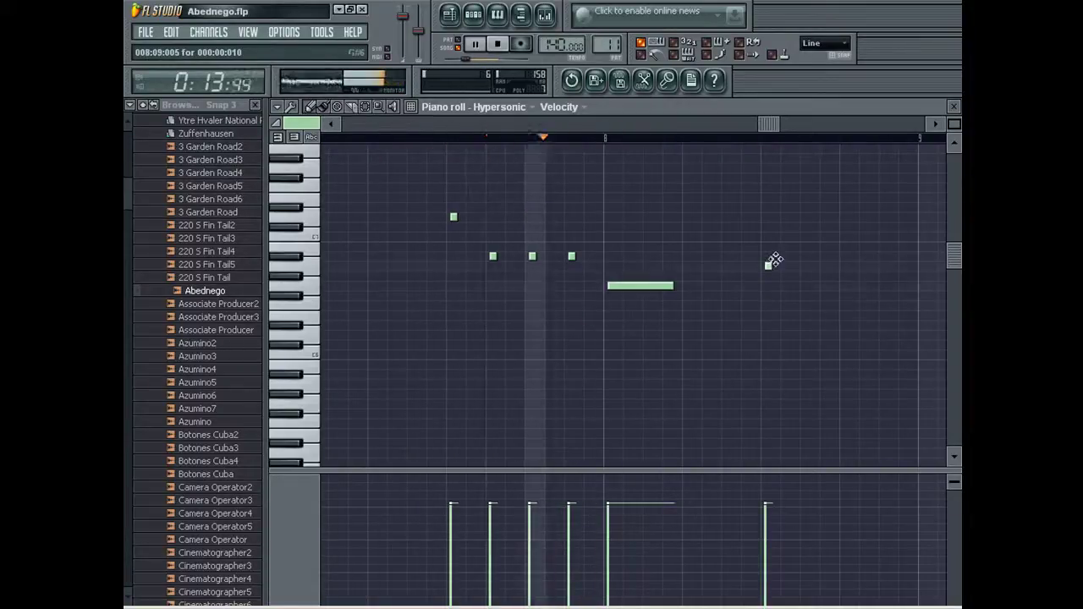
key("space")
left_click(514, 256)
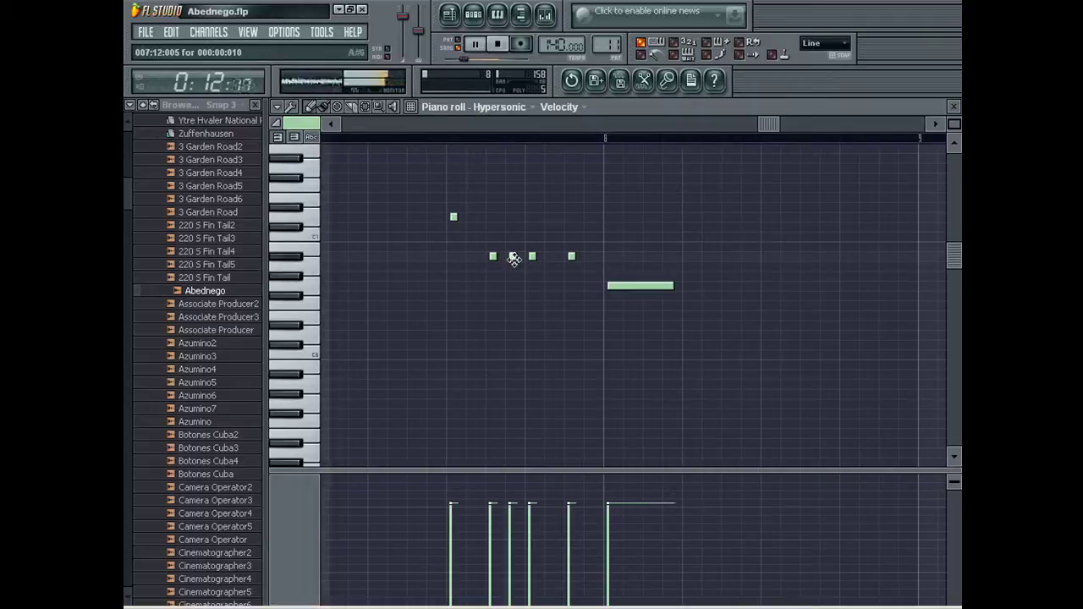
key("space")
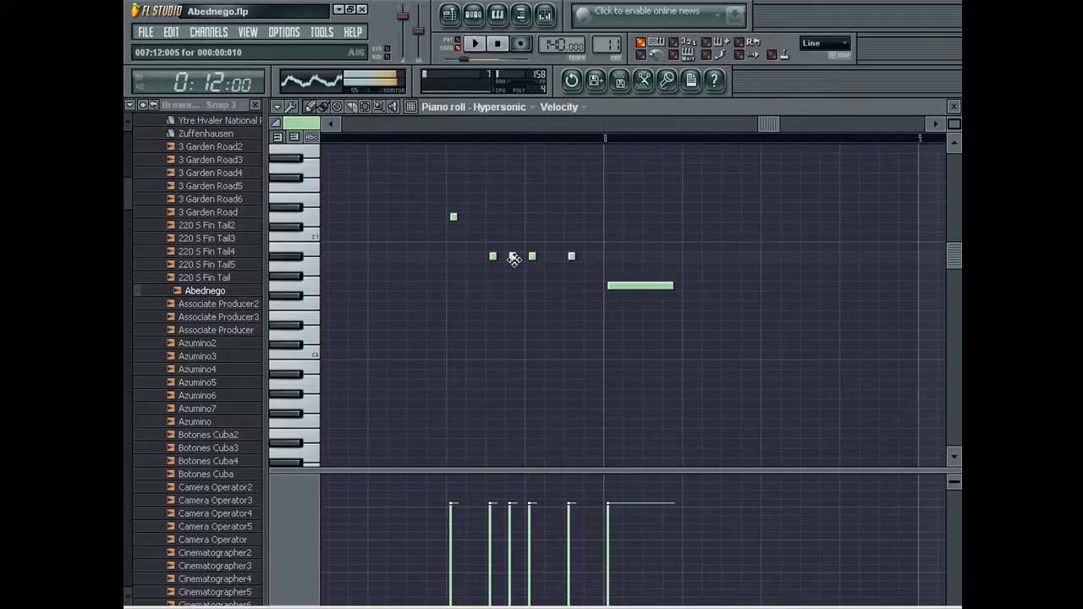
left_click(551, 257)
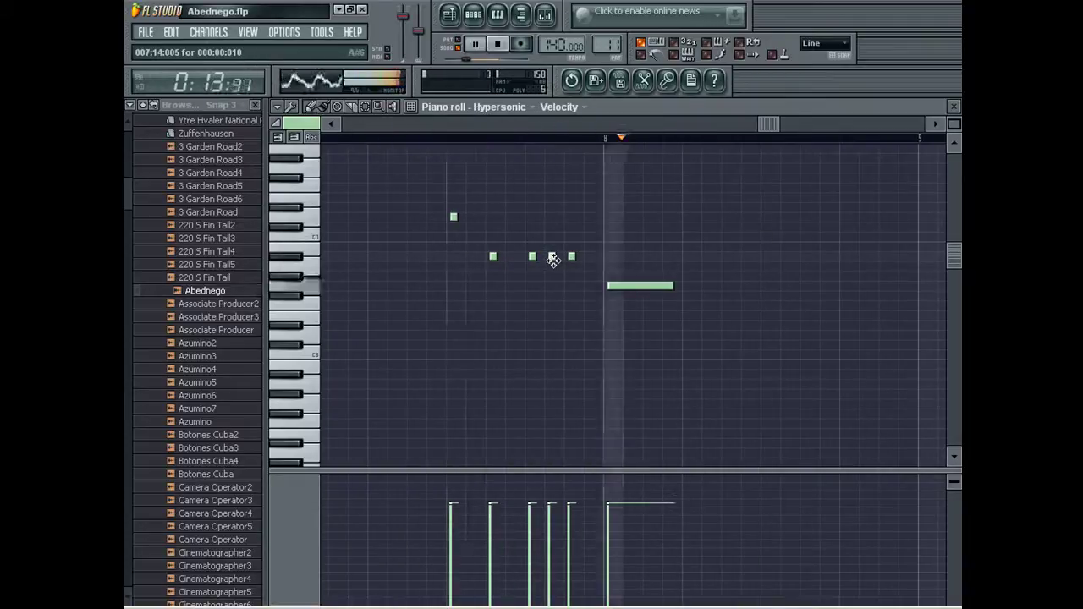
key("space")
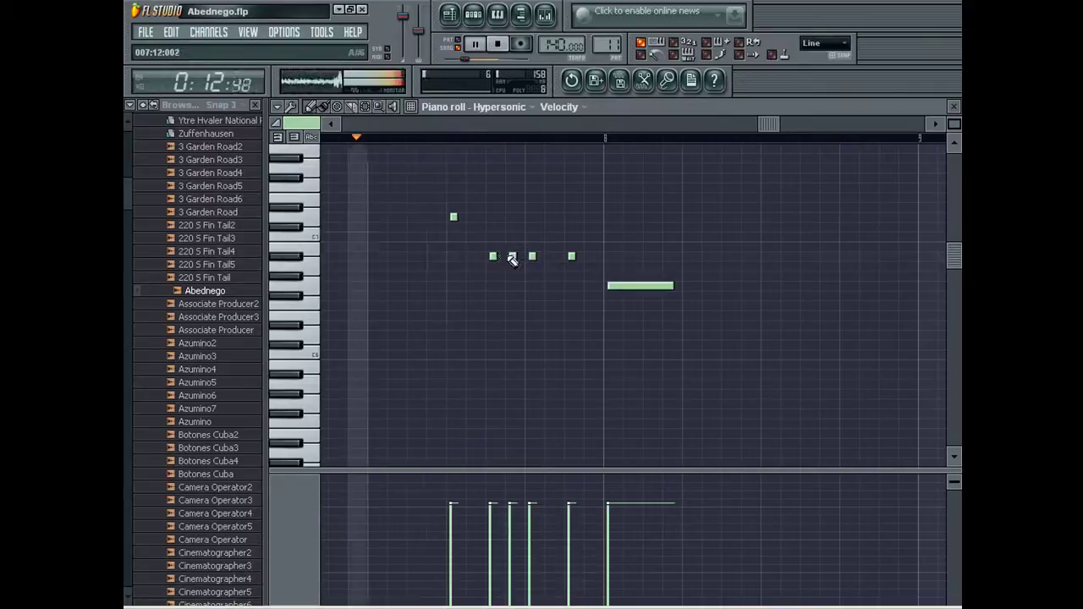
Step: Try raising the A#6 notes at steps 11 and 12 of bar 7 to C7 and play the phrase
left_click_drag(493, 257, 494, 236)
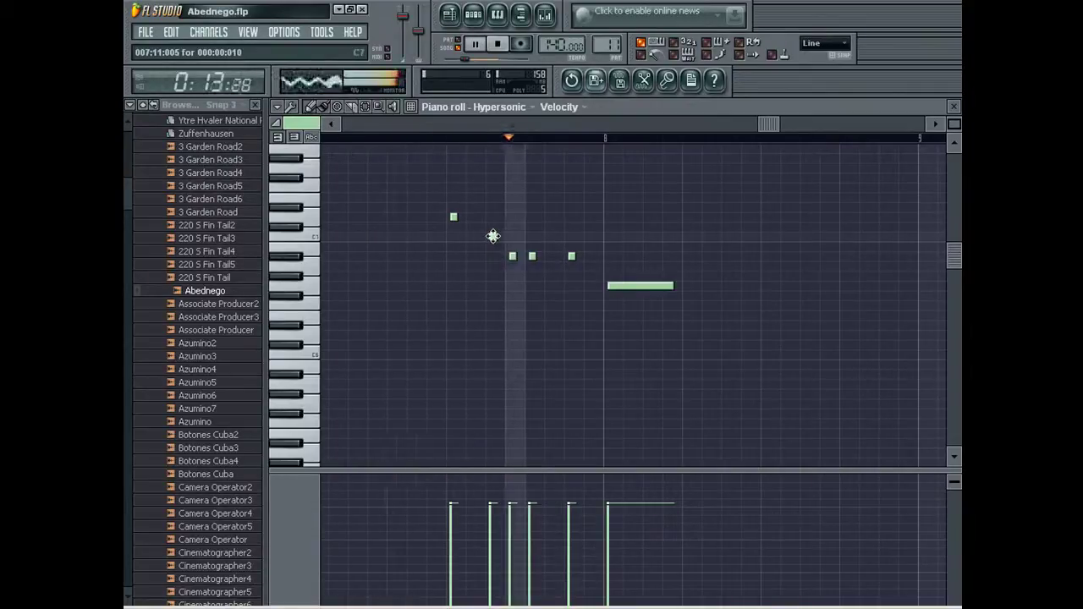
right_click(513, 255)
key("space")
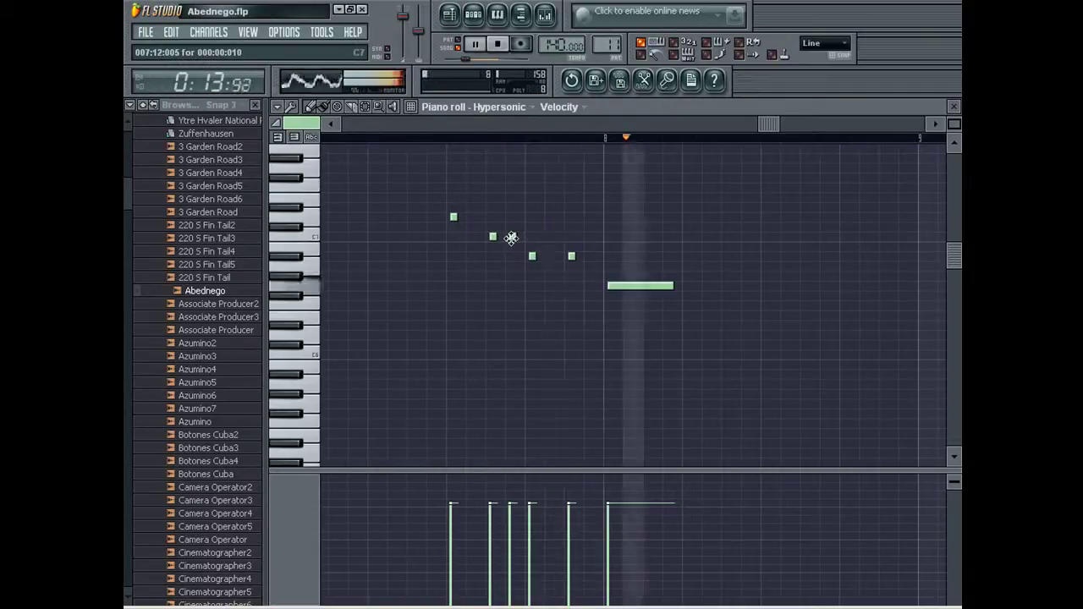
key("space")
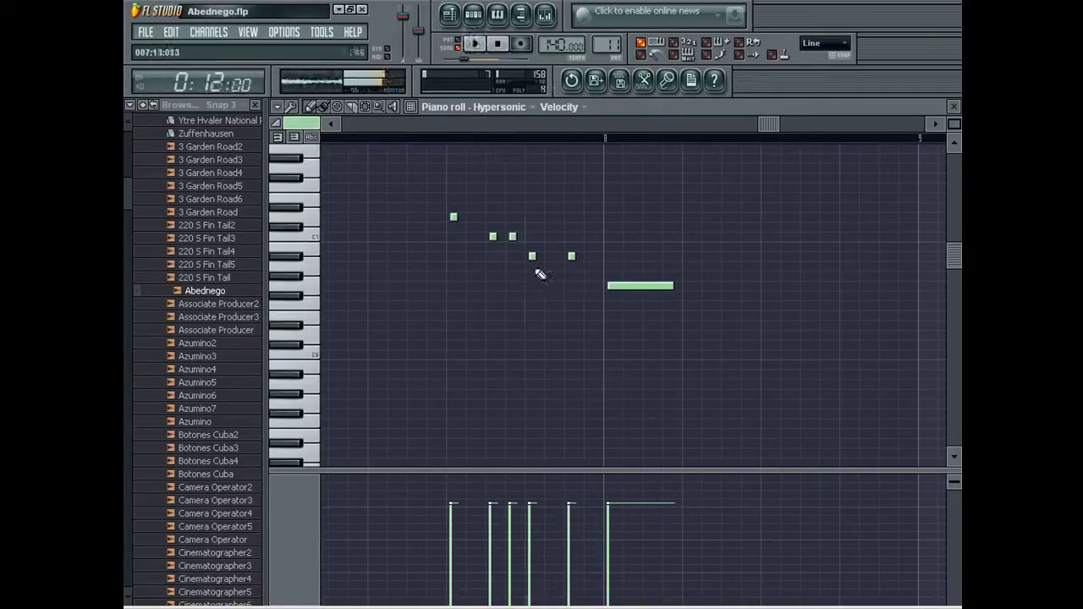
Step: Try lowering the notes at steps 13 and 15 of bar 7 to G6 and G#6, then return all four notes to A#6
key("space")
key("space")
left_click_drag(571, 259, 570, 281)
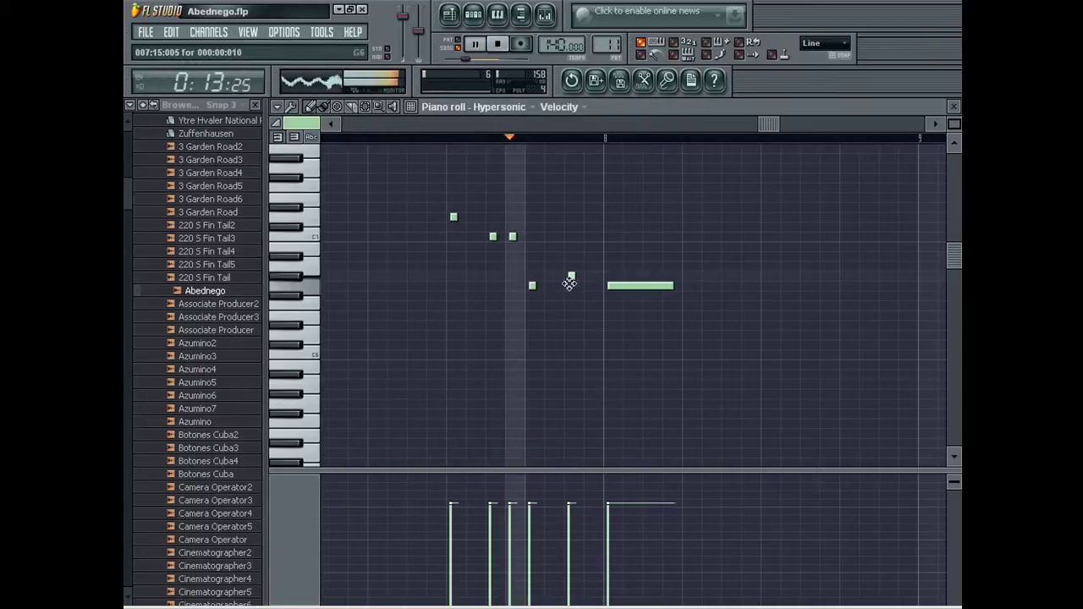
key("ctrl+z")
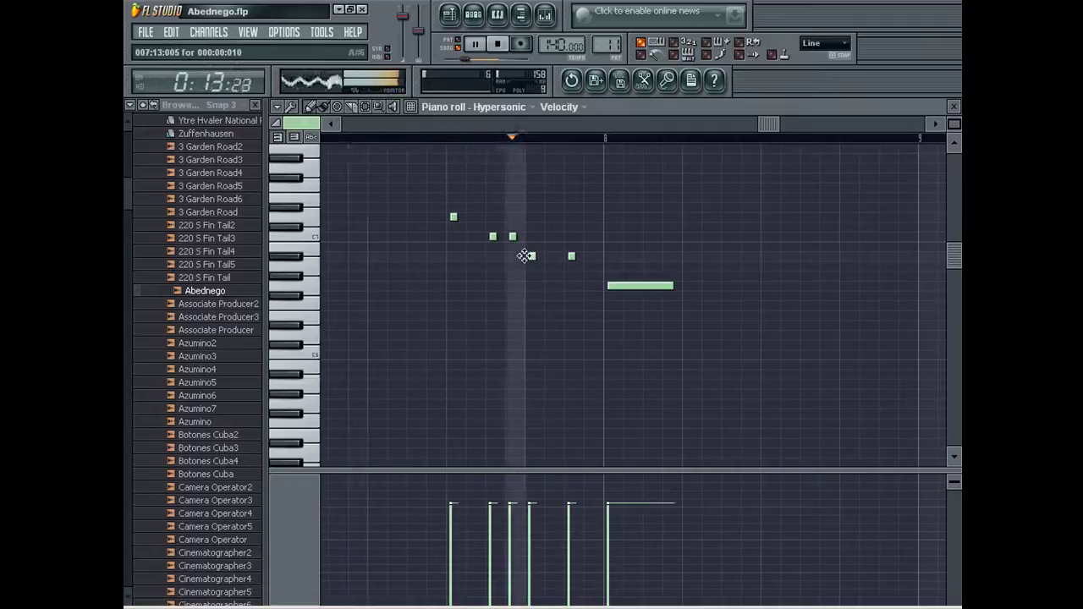
left_click_drag(493, 239, 511, 267)
Step: Try the note at step 9 of bar 7 at A#6, C6 and C7, playing the phrase to compare
right_click(452, 219)
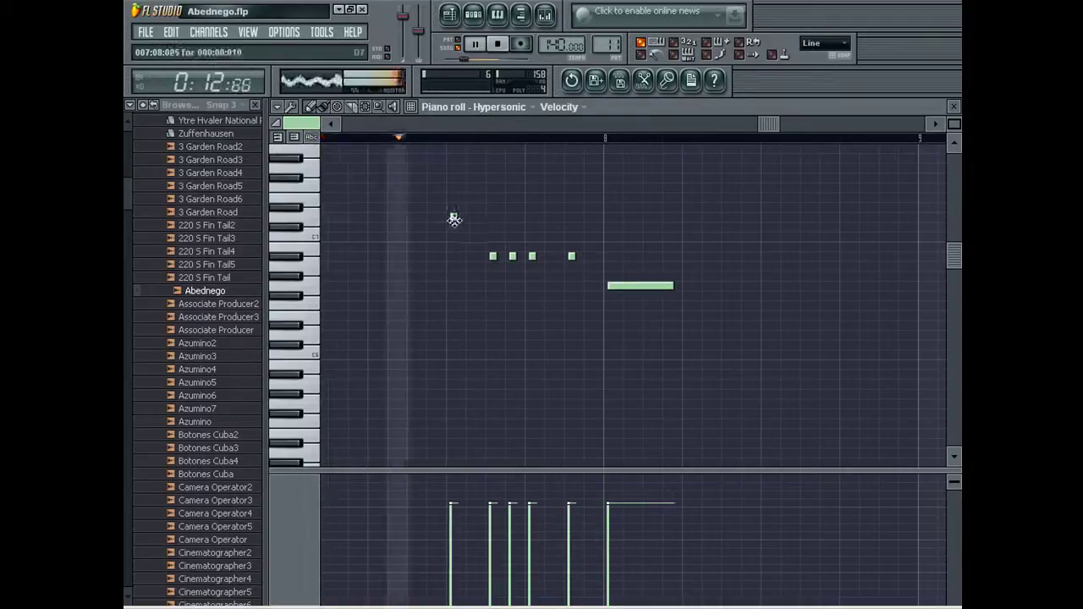
key("space")
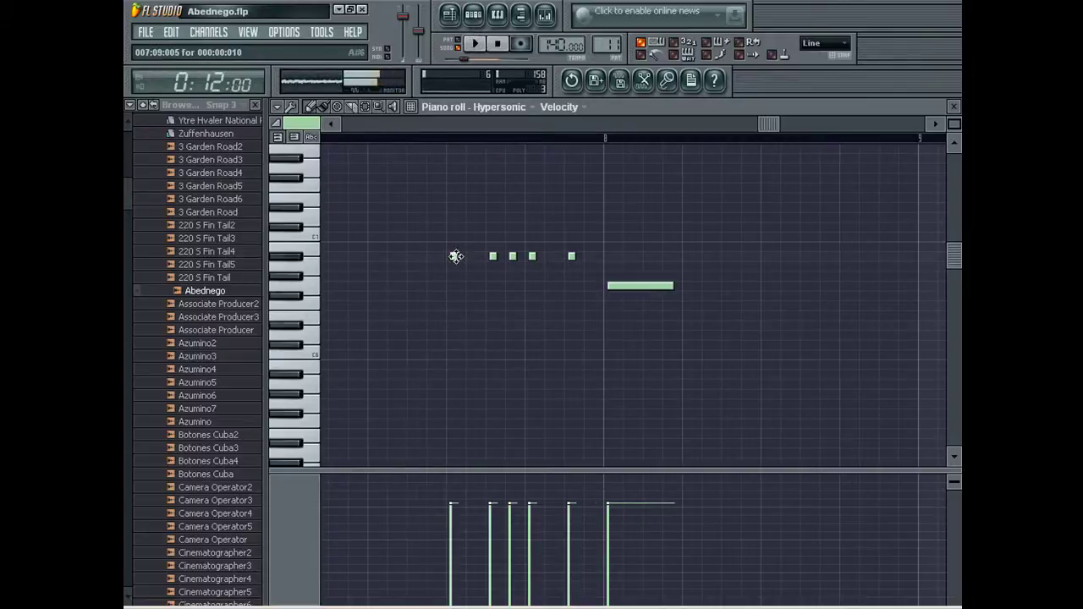
left_click_drag(456, 237, 577, 331)
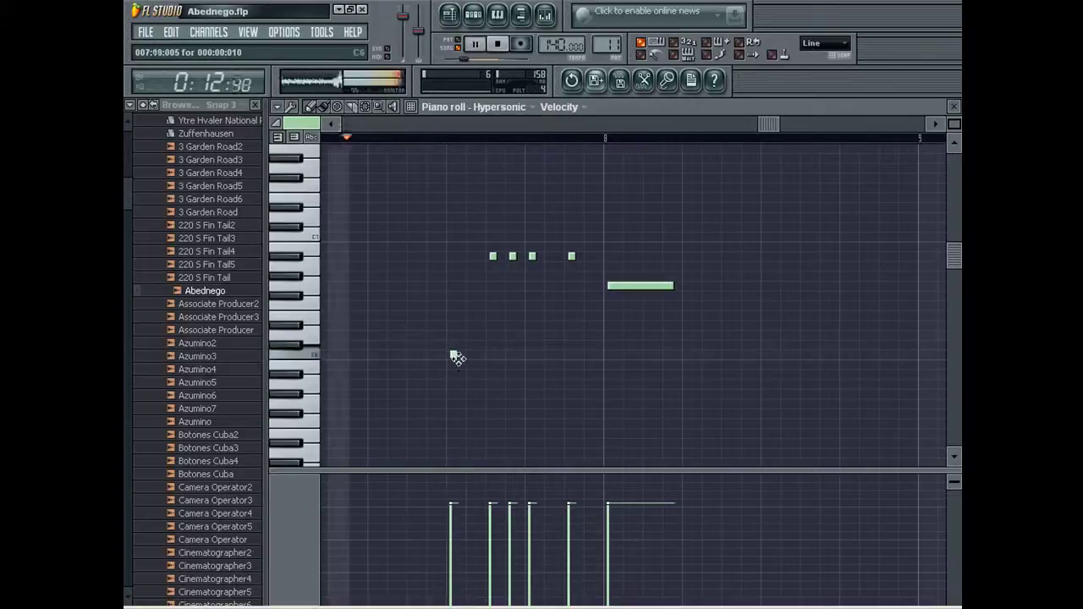
left_click_drag(457, 357, 456, 235)
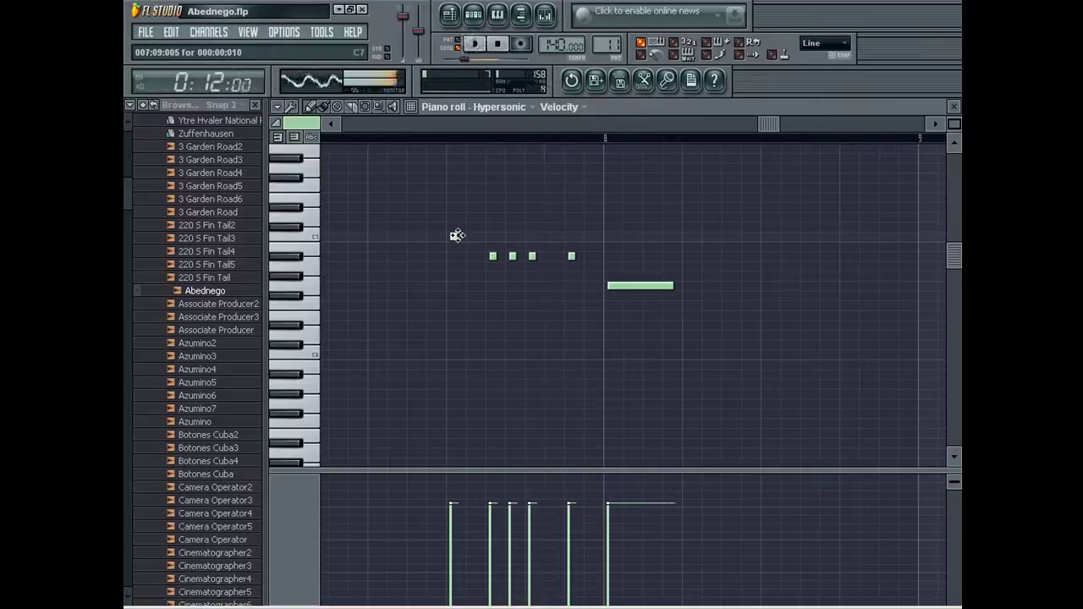
Step: Try the long bar 8 note at C7 and A#6, and the bar 7 notes at steps 13 and 15 at C7
left_click_drag(612, 285, 615, 236)
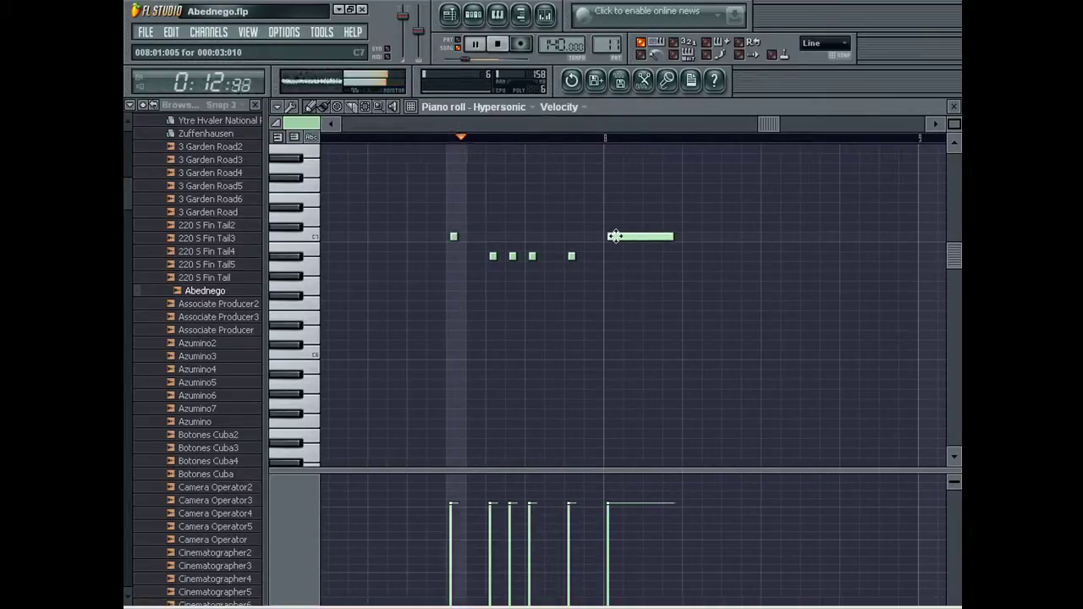
left_click_drag(531, 259, 532, 240)
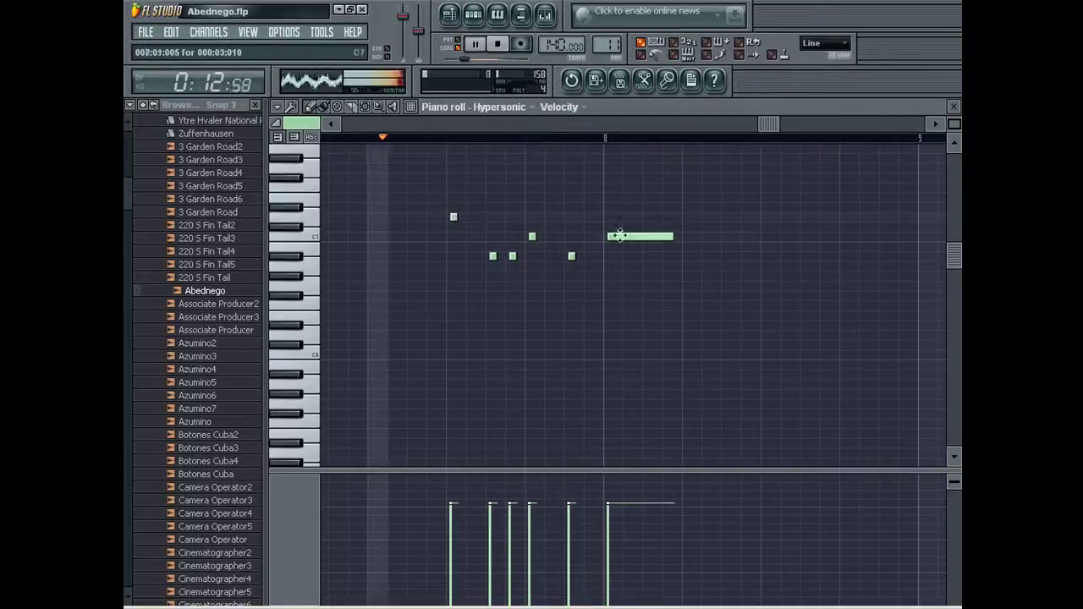
left_click_drag(617, 237, 618, 256)
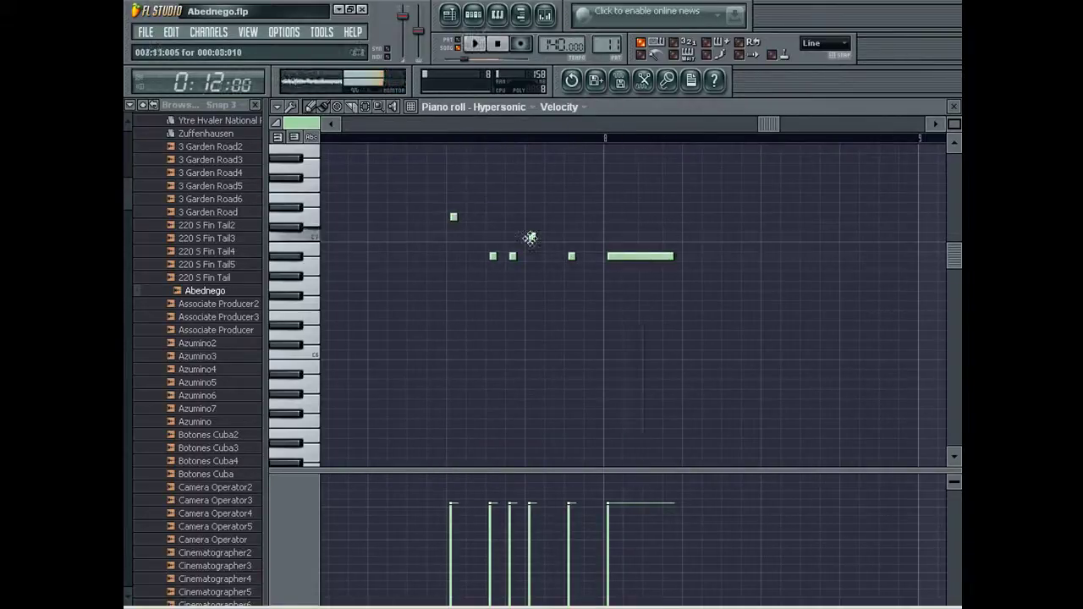
right_click(571, 256)
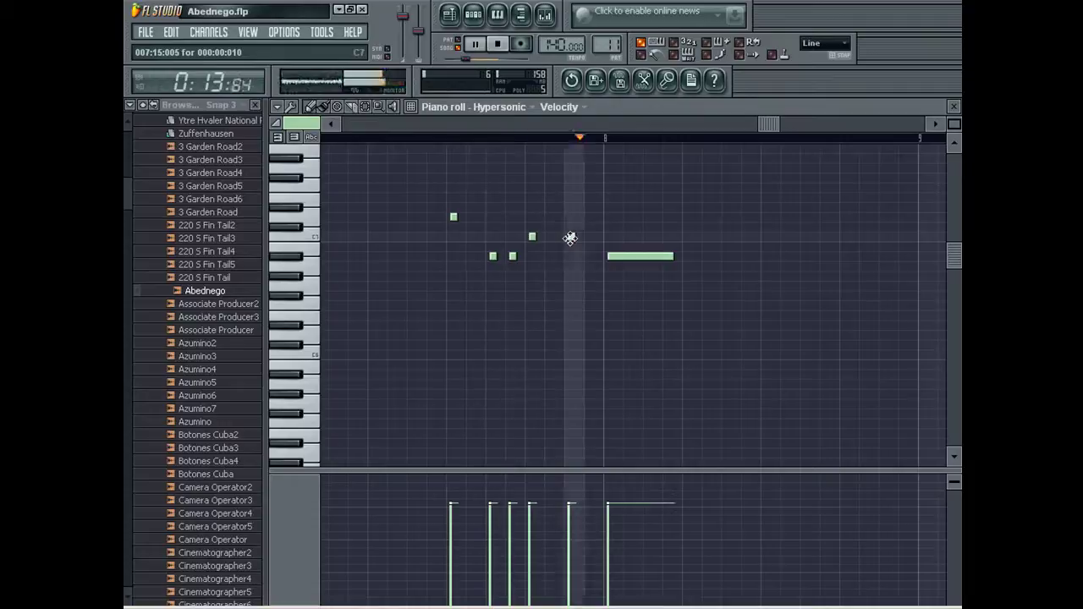
left_click(570, 255)
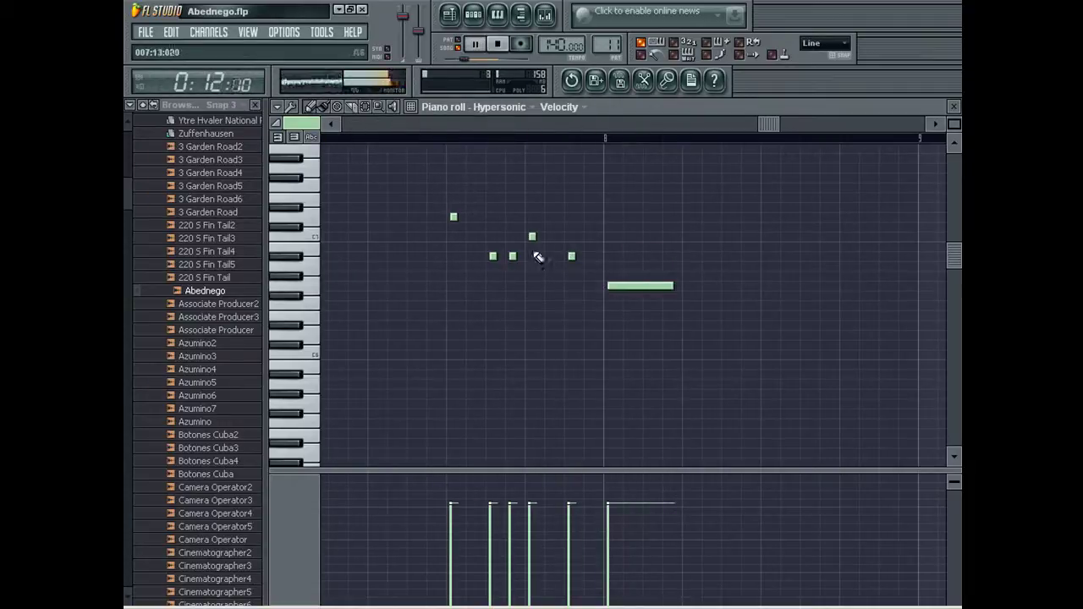
Step: Return the C7 note at step 13 of bar 7 to A#6 and replay the phrase
right_click(531, 237)
left_click_drag(534, 268, 533, 257)
right_click(571, 256)
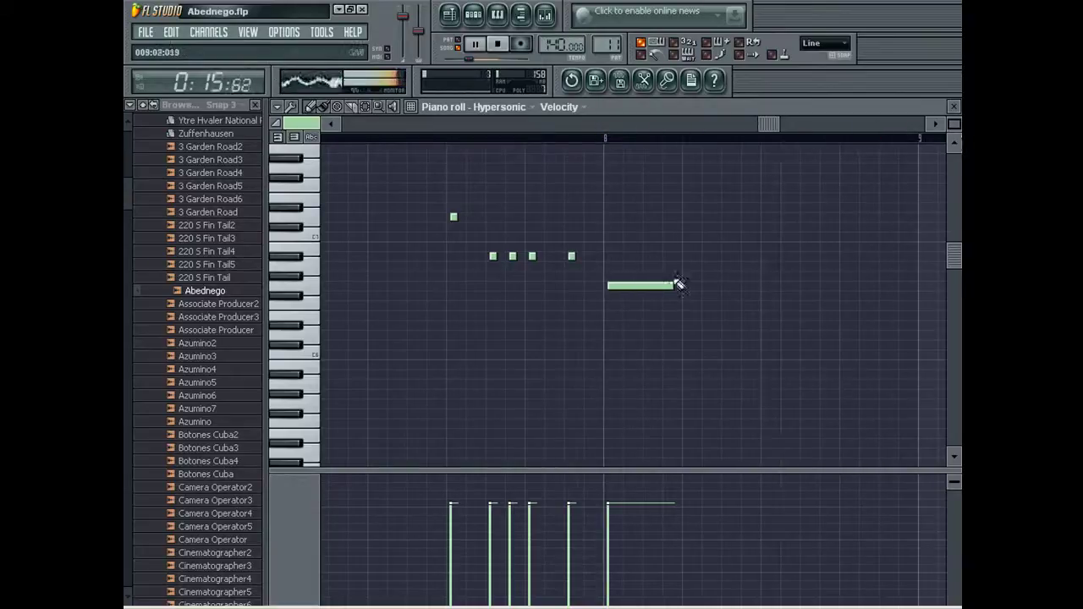
Step: Shorten the long bar 8 note and try the step 11 note of bar 7 at F6, replaying the phrase
left_click_drag(669, 286, 653, 286)
key("space")
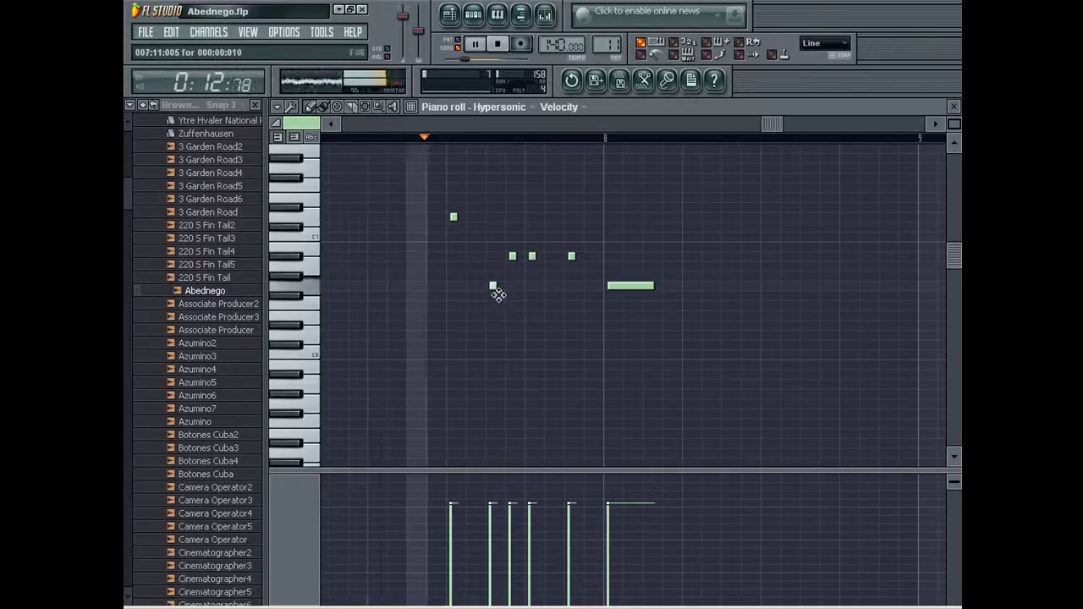
key("space")
mouse_move(497, 294)
left_mouse_down()
mouse_move(504, 319)
mouse_move(494, 324)
mouse_move(494, 306)
left_mouse_up()
key("space")
key("space")
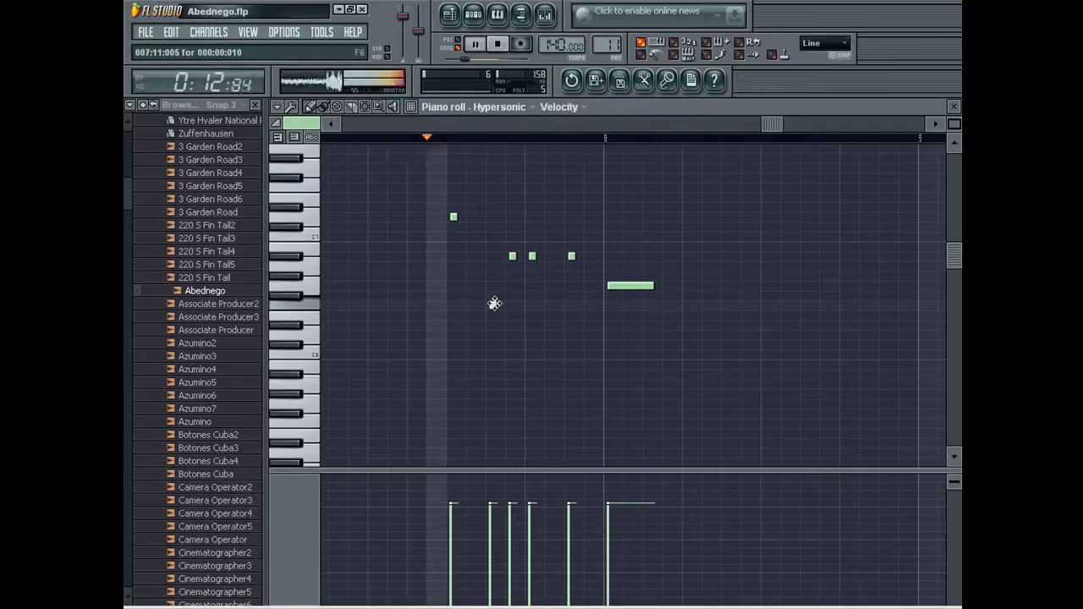
Step: Try the step 12 note of bar 7 at F#6, return steps 11 and 12 to A#6, and try step 13 at C7
left_click_drag(512, 256, 513, 295)
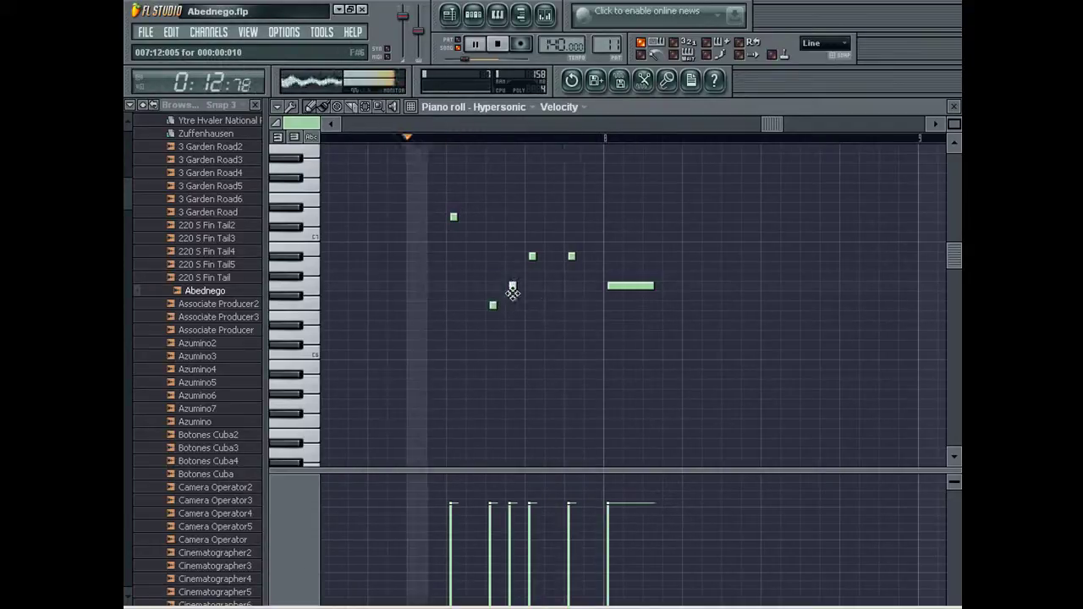
left_click_drag(512, 272, 513, 255)
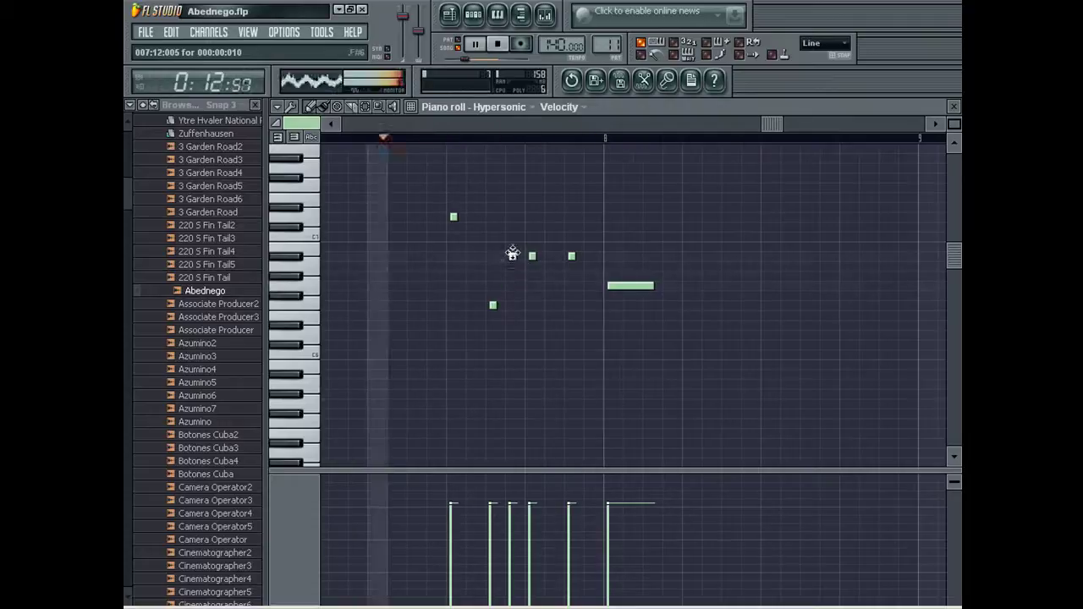
left_click_drag(494, 304, 584, 276)
key("space")
key("space")
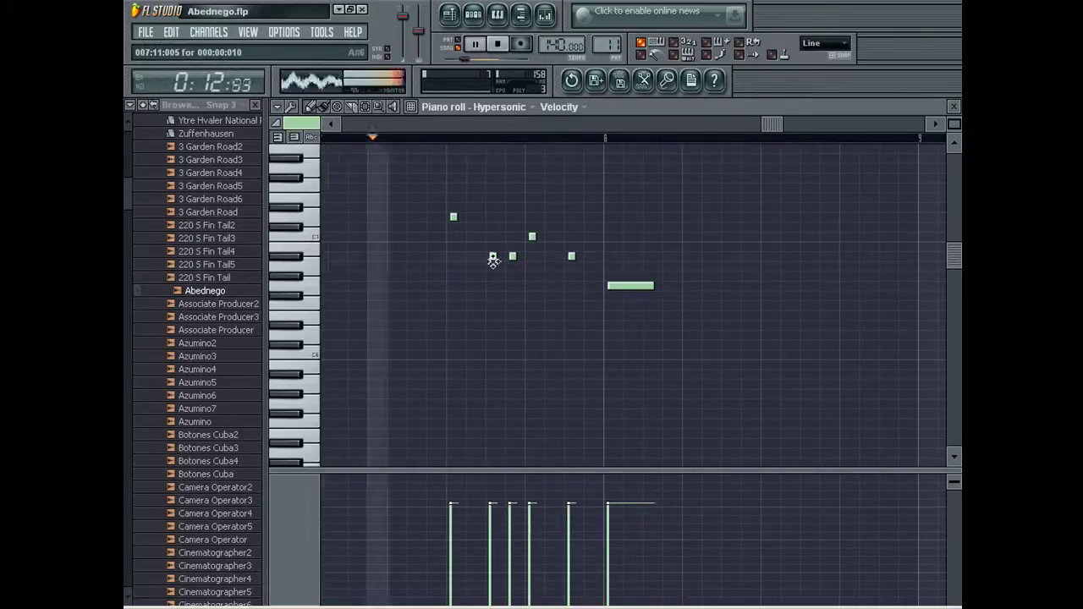
Step: Try the bar 7 notes at steps 11 and 12 at C7 against the playback, and return both to A#6
key("space")
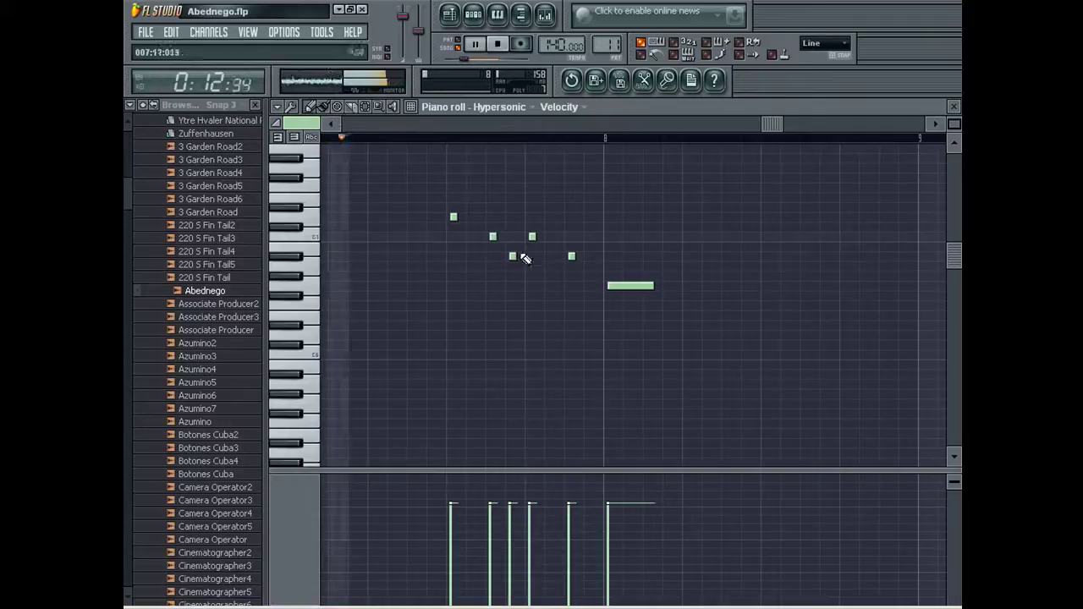
left_click_drag(516, 256, 510, 238)
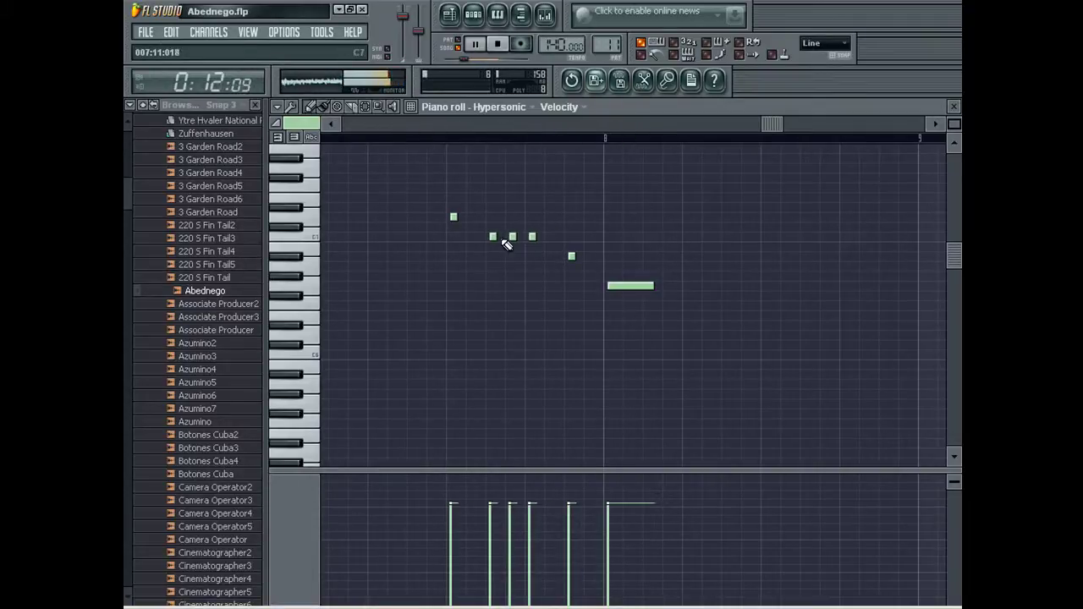
key("space")
left_click_drag(492, 258, 510, 256)
key("space")
key("space")
key("space")
key("space")
left_click_drag(493, 237, 493, 257)
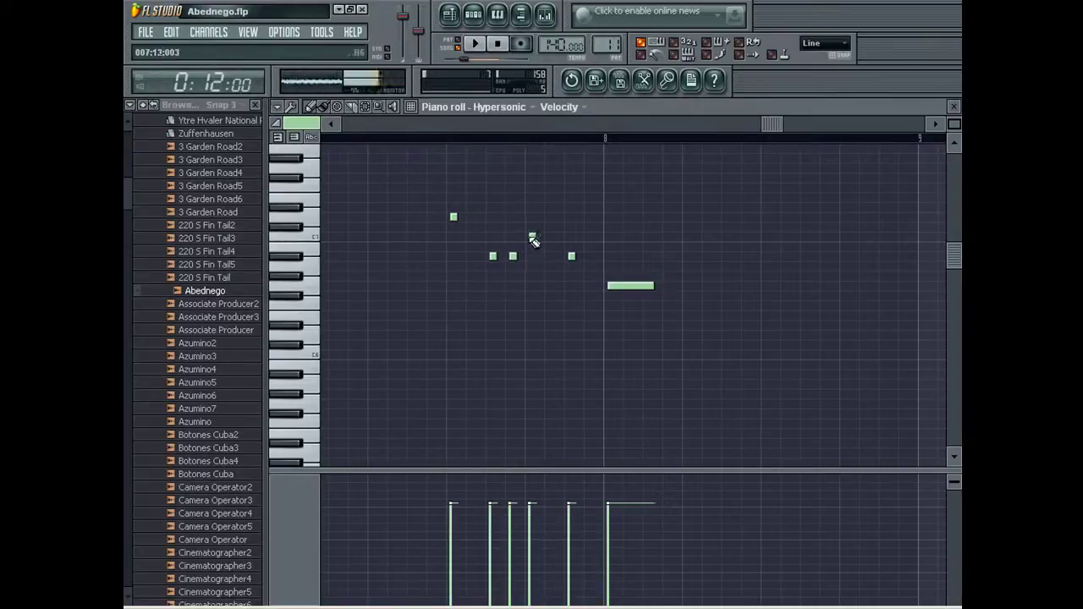
Step: Switch playback to song mode and place Pattern 13 with the Stick-Linn-v2 part at bar 9, below the Abednego audio clip
left_click(462, 49)
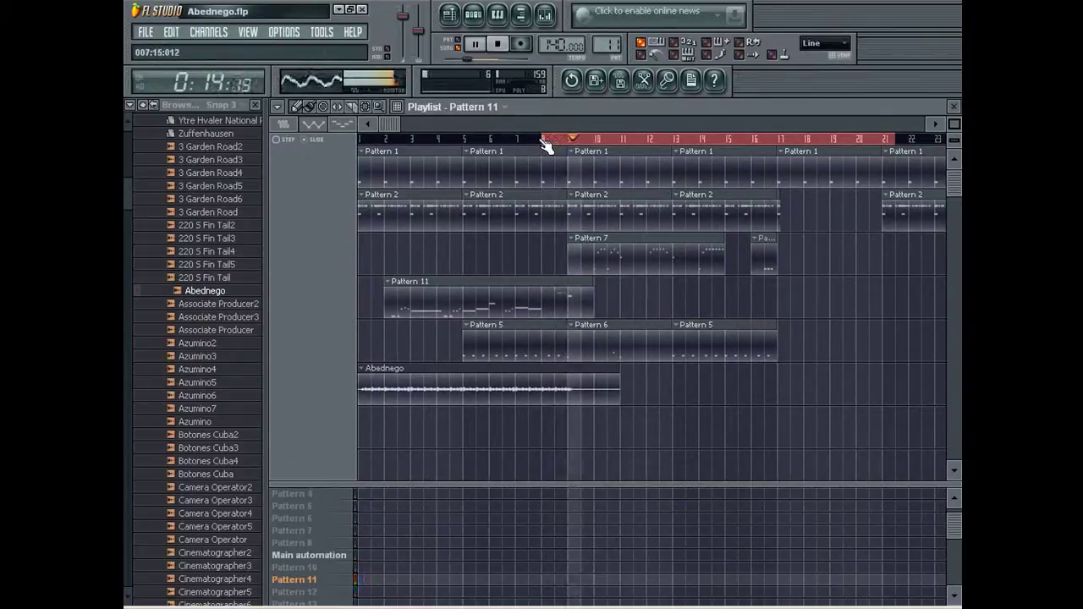
key("F6")
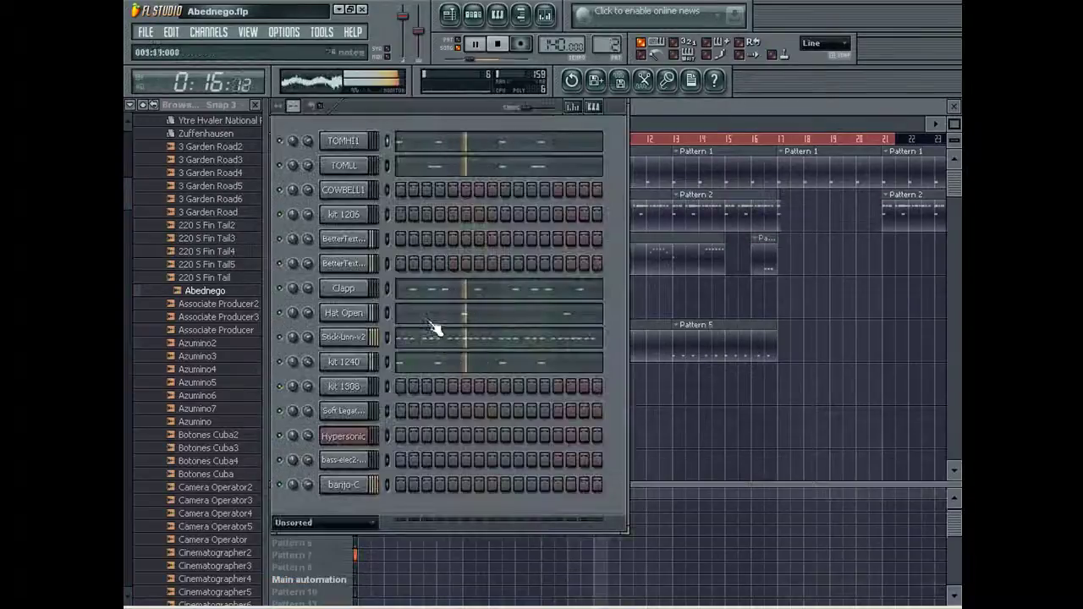
mouse_move(609, 44)
left_mouse_down()
mouse_move(609, 24)
mouse_move(610, 69)
mouse_move(607, 31)
mouse_move(608, 41)
left_mouse_up()
left_click(757, 397)
left_click(593, 395)
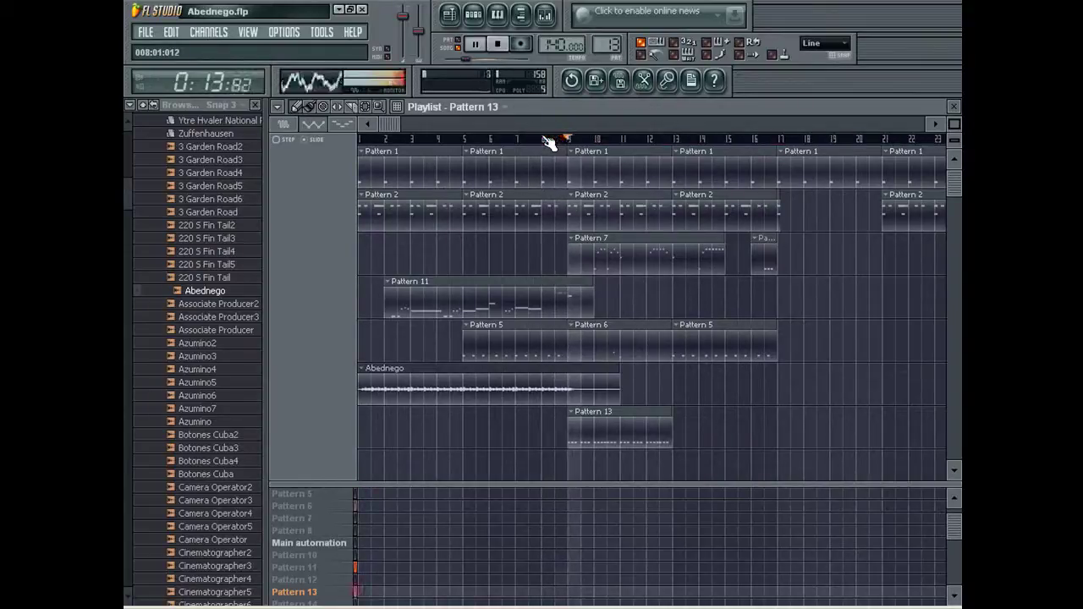
Step: Loop bars 8 to 11 of the playlist and shorten Pattern 11's bar 8 Hypersonic note to a 10-tick A#6
left_click_drag(548, 142, 641, 166)
double_click(523, 292)
left_click(779, 126)
key("space")
left_click_drag(620, 246, 581, 248)
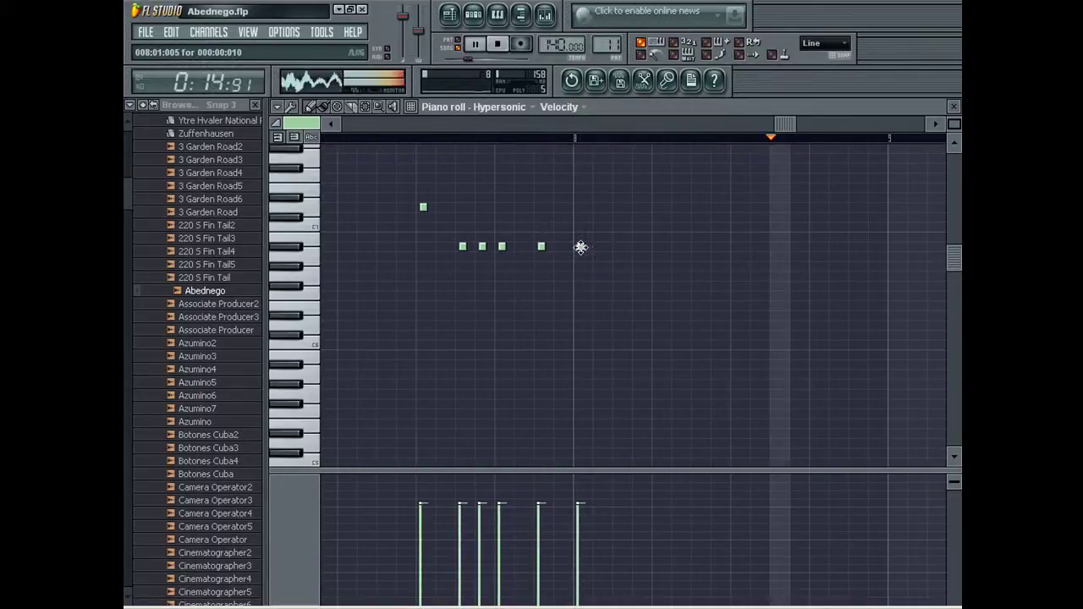
Step: Place a second Pattern 13 clip at bar 13 of the playlist, directly after the first one
key("F5")
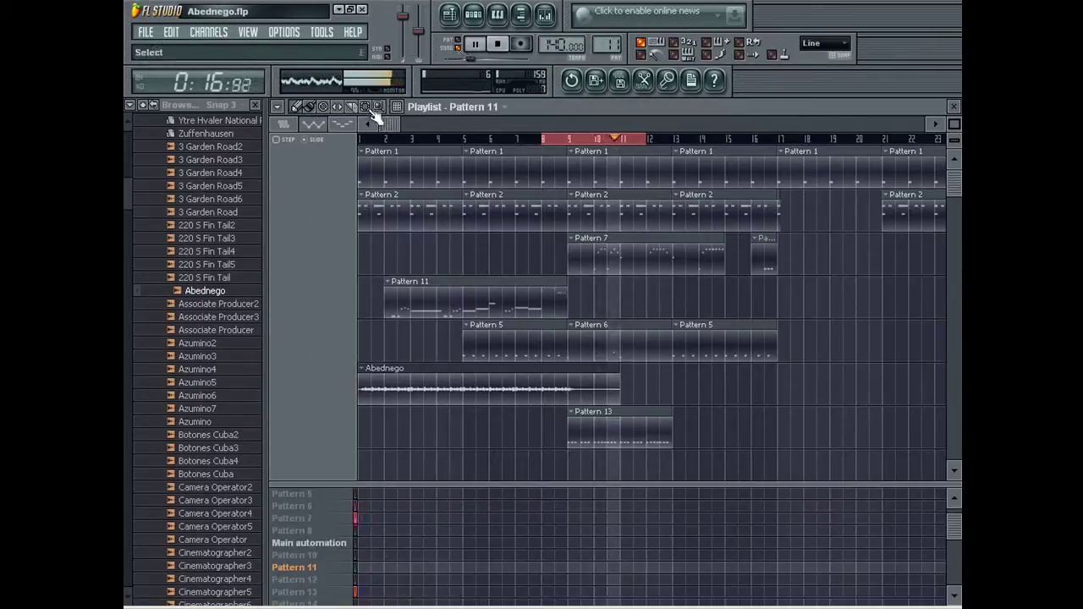
left_click(614, 127)
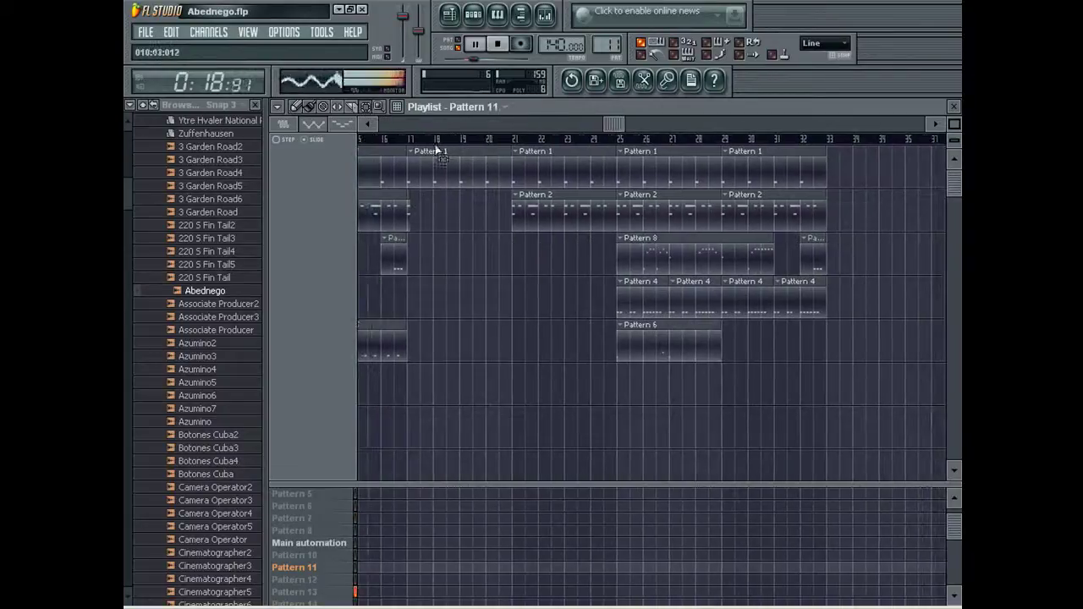
left_click(373, 123)
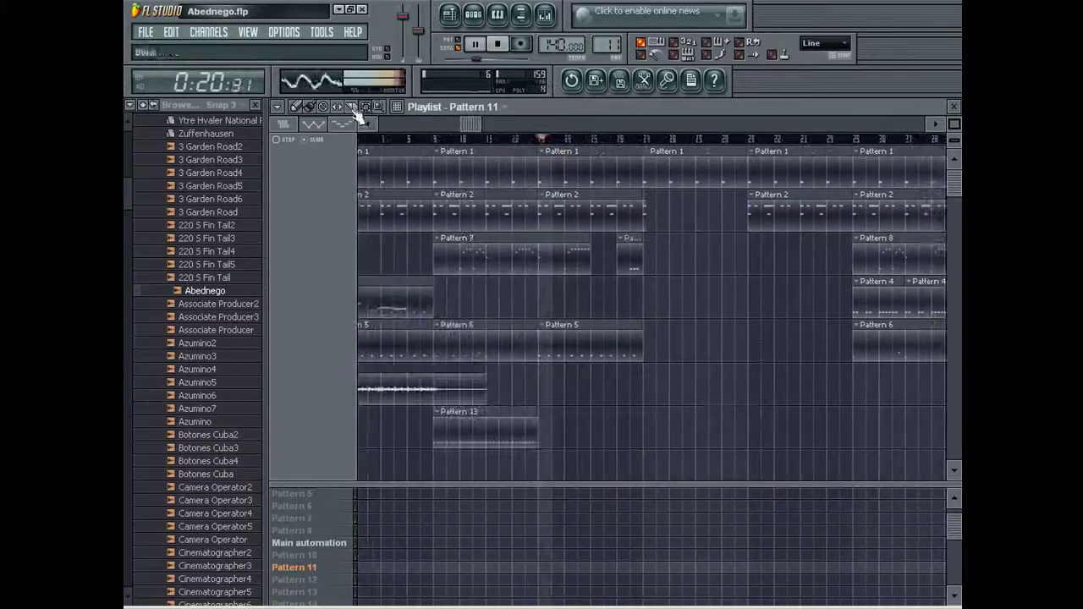
left_click(500, 408)
left_click_drag(558, 438, 542, 430)
left_click_drag(475, 124, 584, 162)
Step: Place the selected Stick-Linn-v2 note two steps later in bar 4 of Pattern 13 and clear the selection
double_click(435, 429)
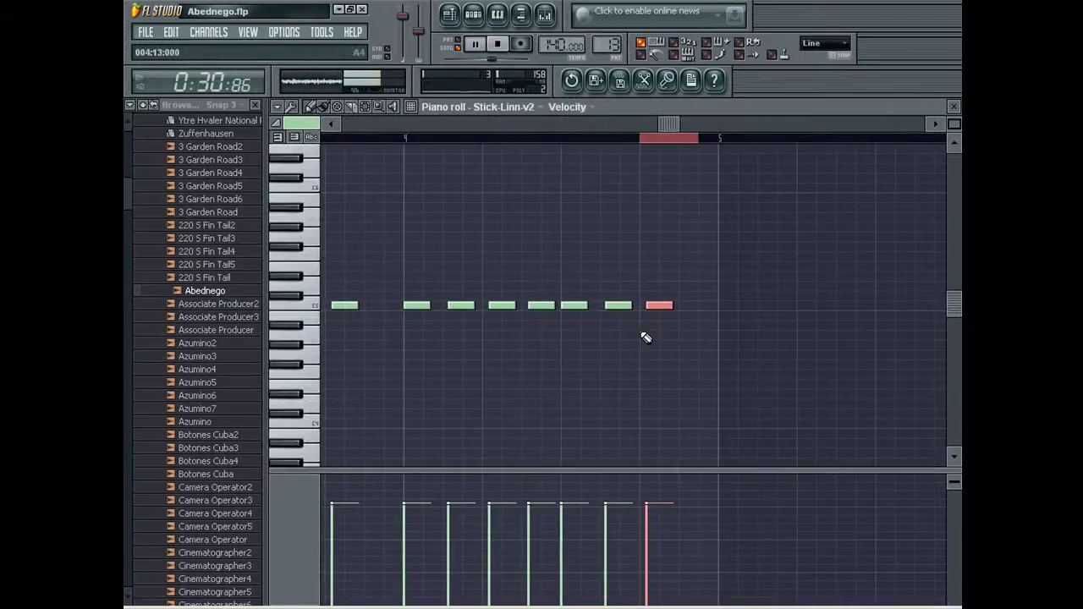
left_click_drag(658, 305, 697, 304)
left_click(691, 293, "ctrl")
Step: Add two more Pattern 13 clips to the playlist at bars 25 and 29
left_click(450, 16)
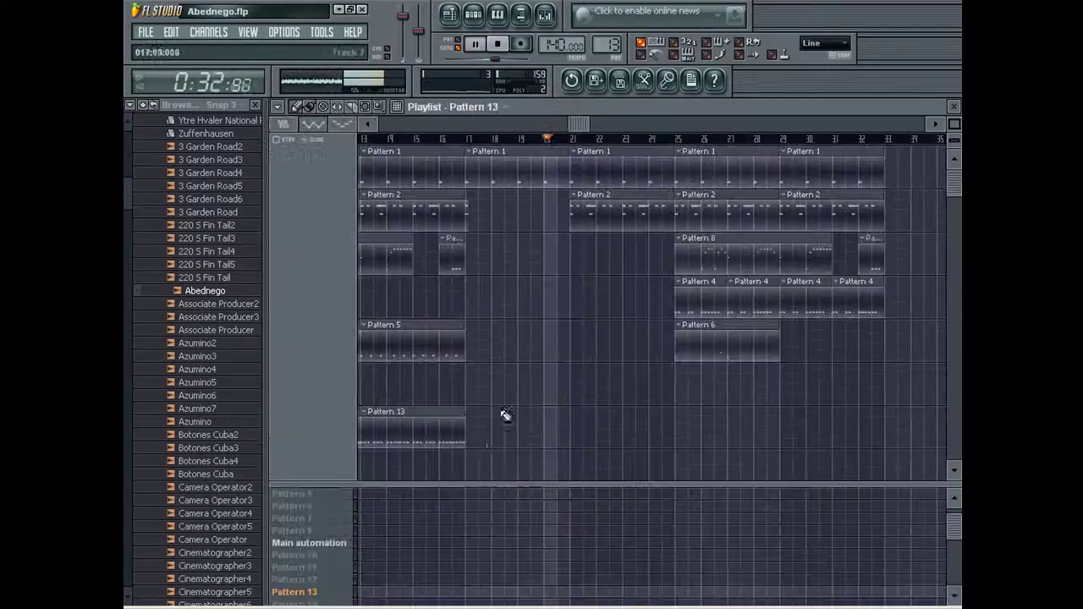
left_click(679, 432)
left_click(784, 433)
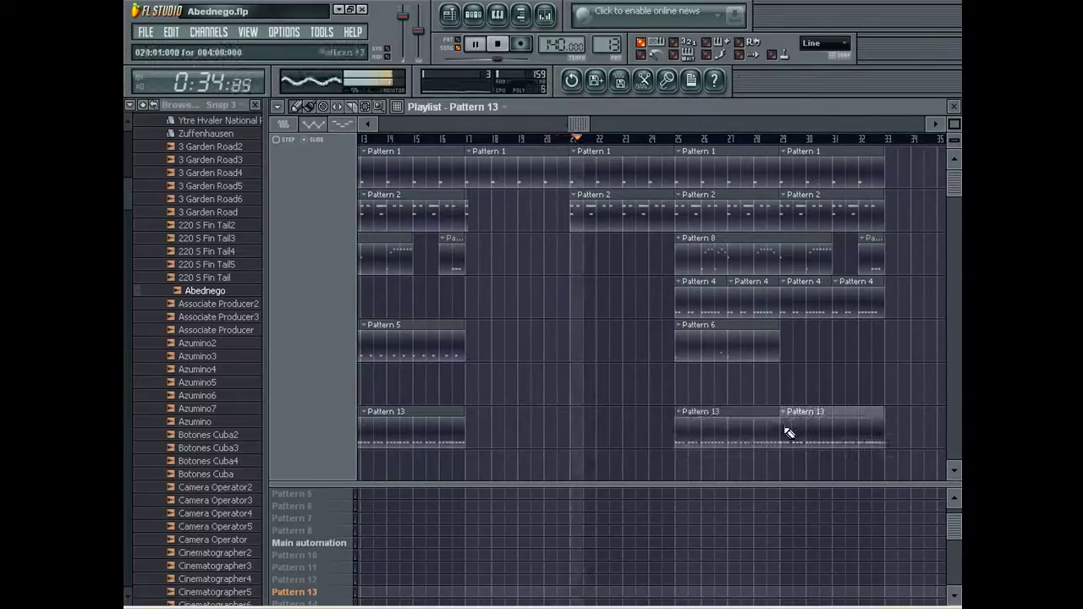
Step: Show all channels in the step sequencer and open the Hypersonic plugin to view its loaded patches
key("F5")
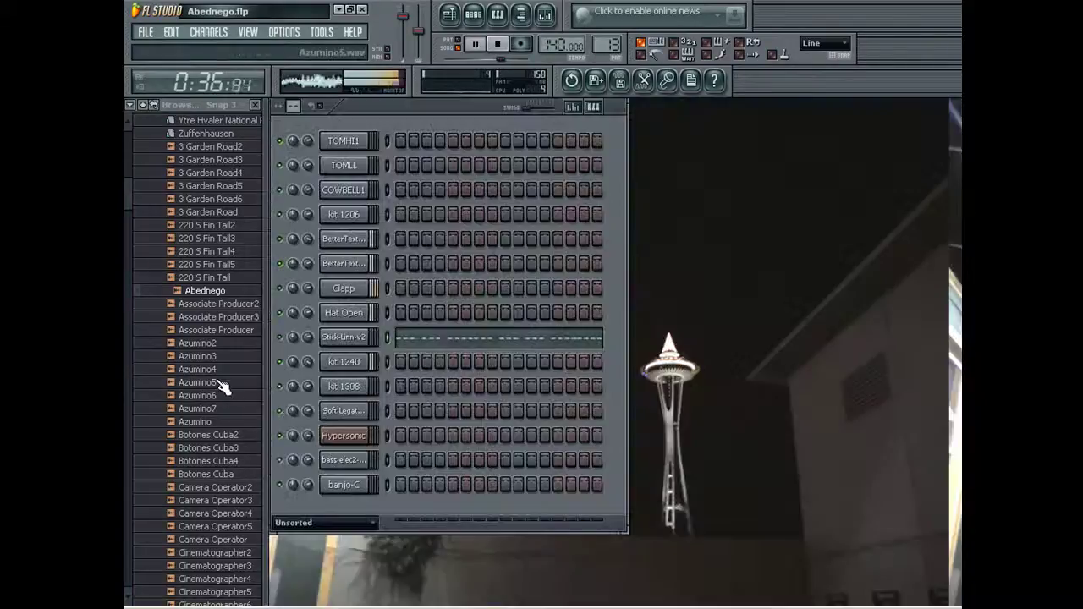
left_click(322, 516)
left_click(310, 530)
left_click(333, 433)
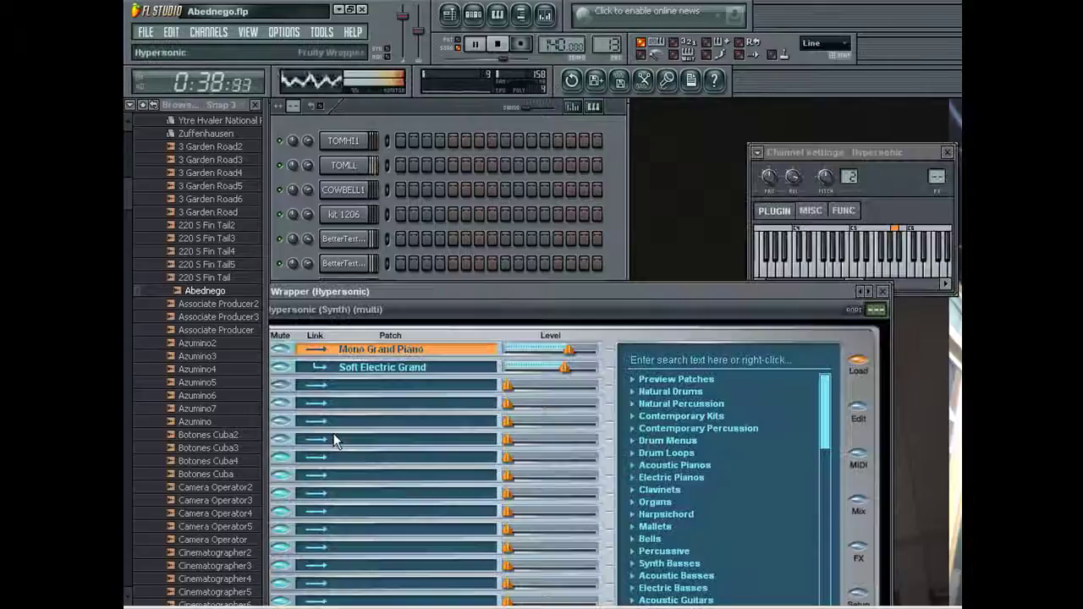
left_click(409, 121)
Step: Select Pattern 11 and return to the beginning of the playlist
left_click_drag(599, 47, 599, 59)
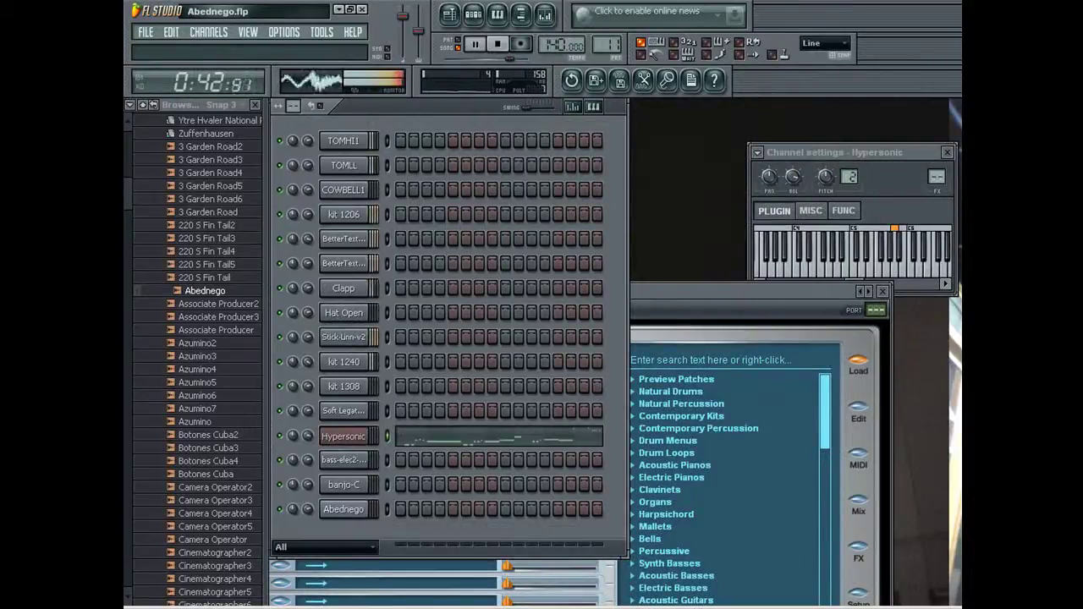
key("F5")
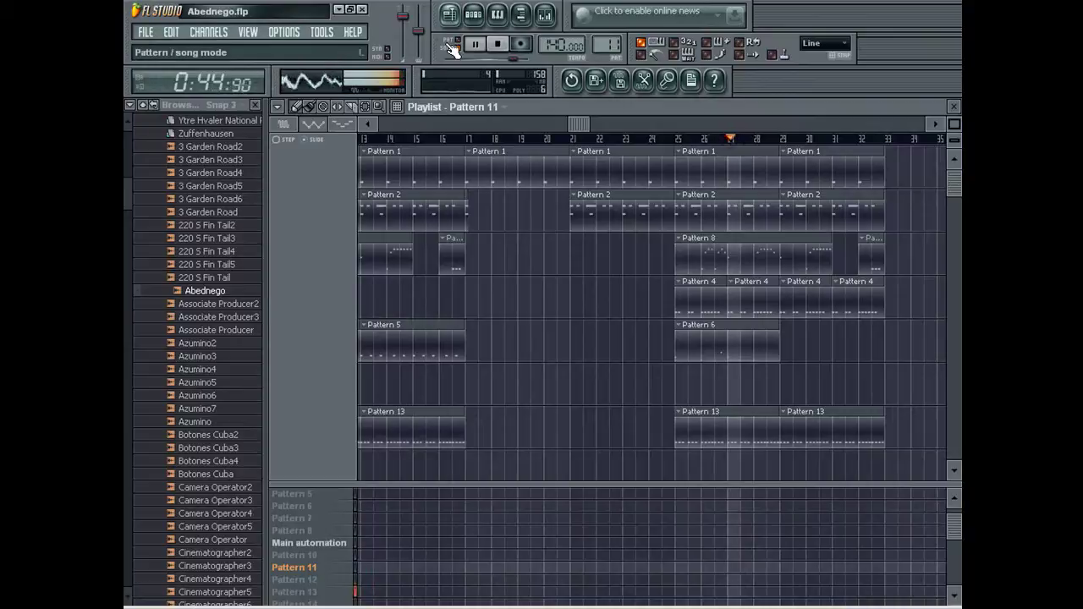
left_click_drag(457, 120, 304, 143)
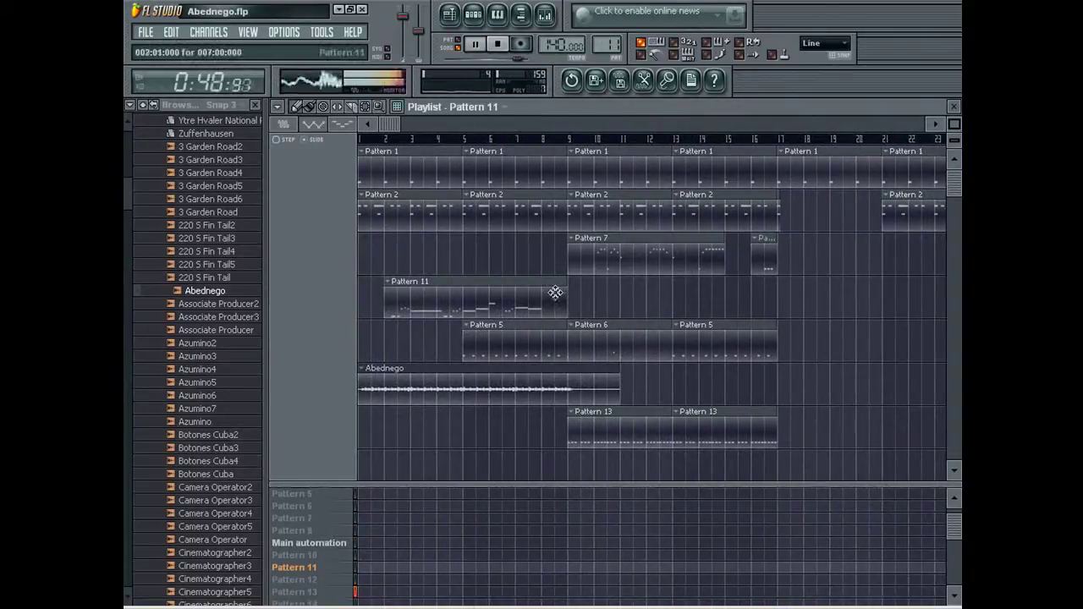
Step: Examine the cowbell notes of the bar 16 clip, the banjo-C notes of Pattern 7 and the Hypersonic notes of Pattern 11
double_click(772, 253)
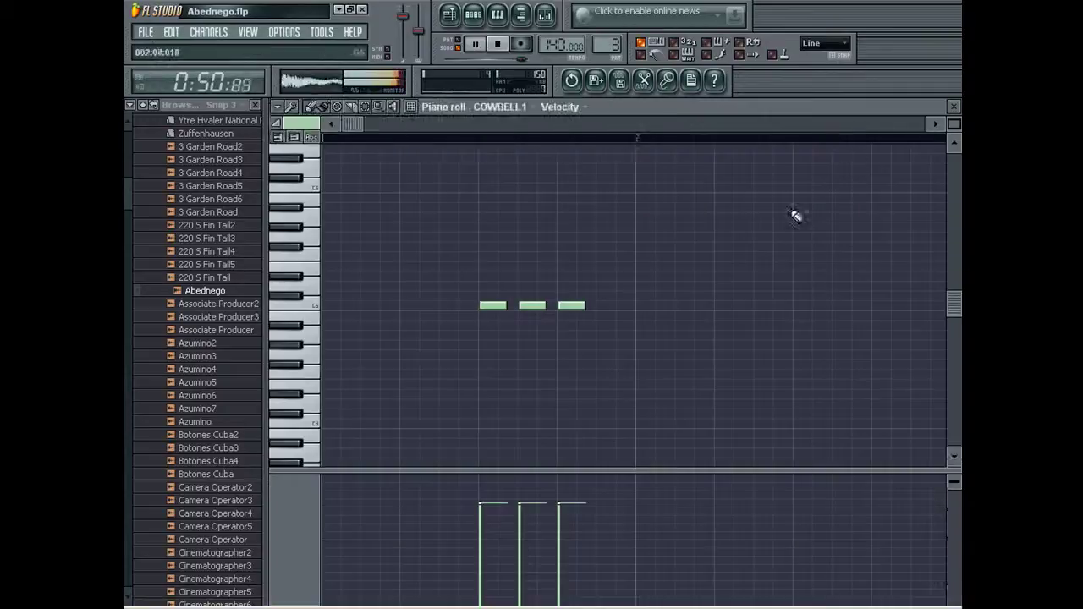
left_click(954, 108)
double_click(675, 253)
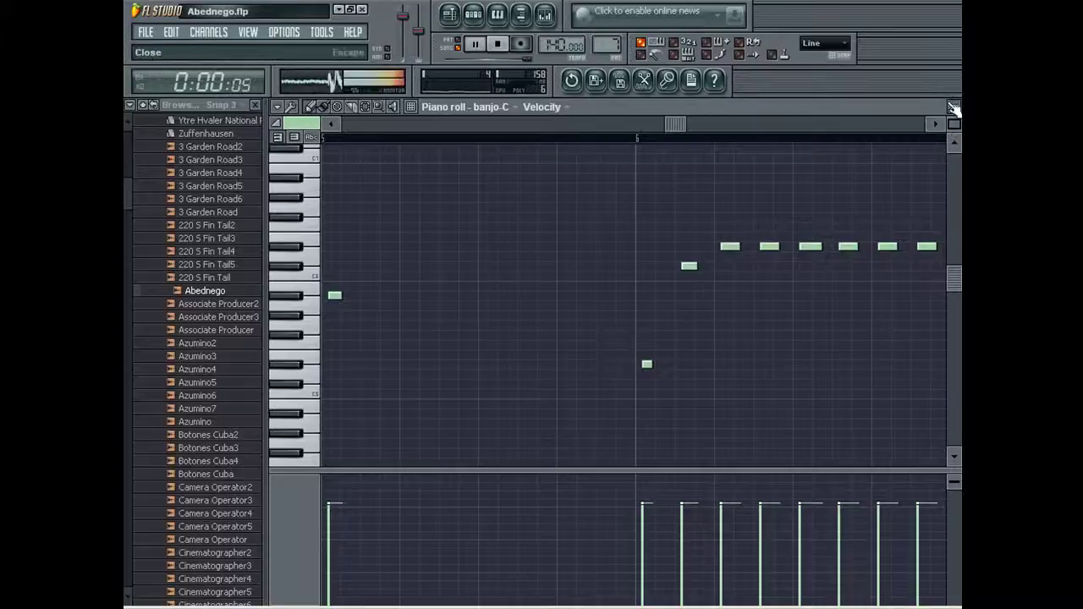
left_click(954, 107)
left_click(779, 322)
double_click(491, 302)
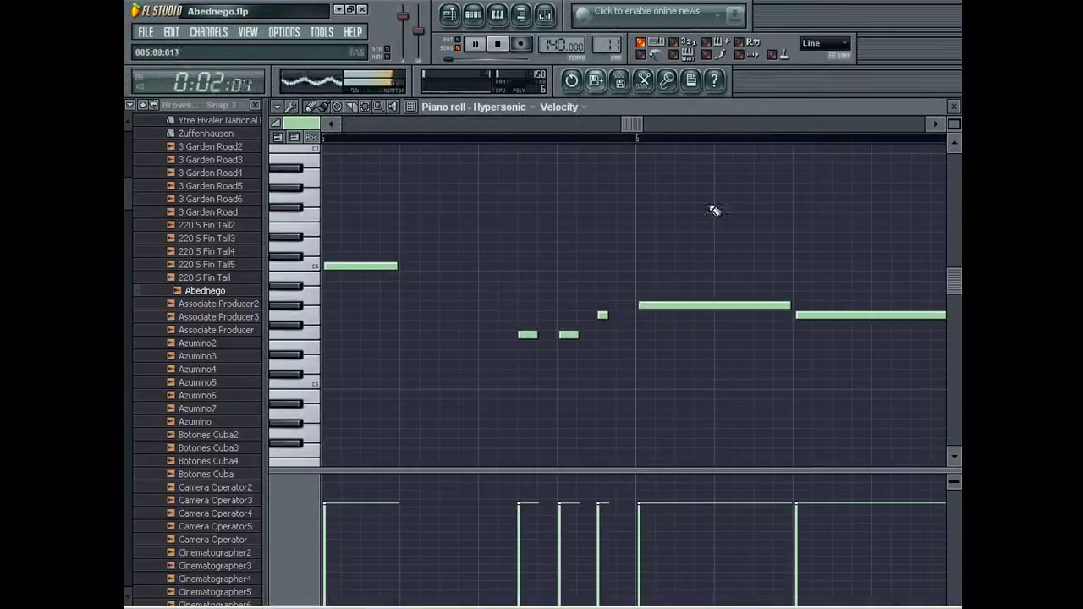
left_click_drag(955, 125, 954, 102)
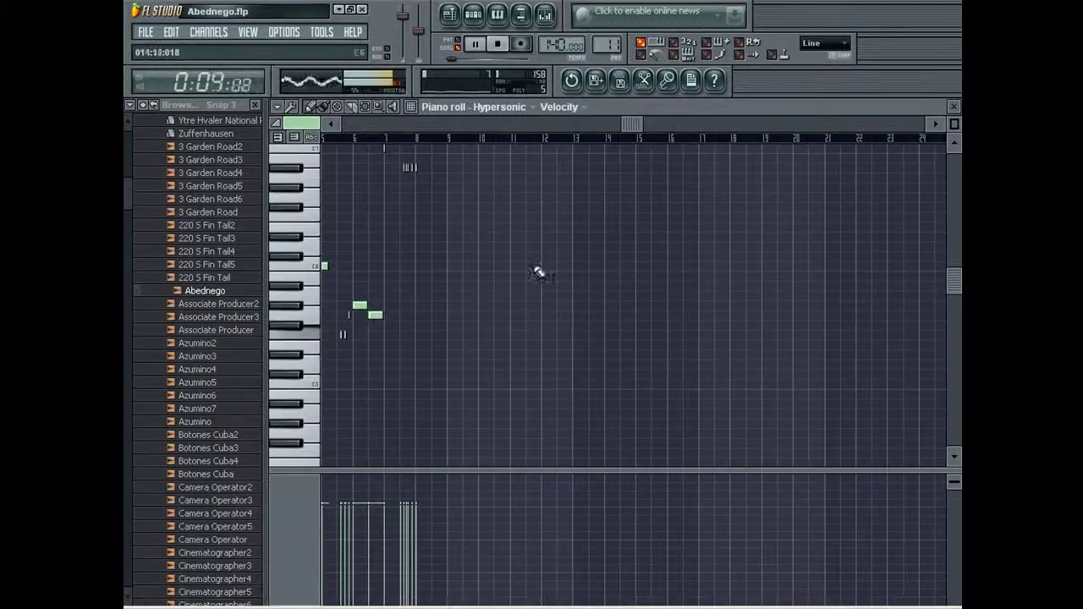
left_click(955, 108)
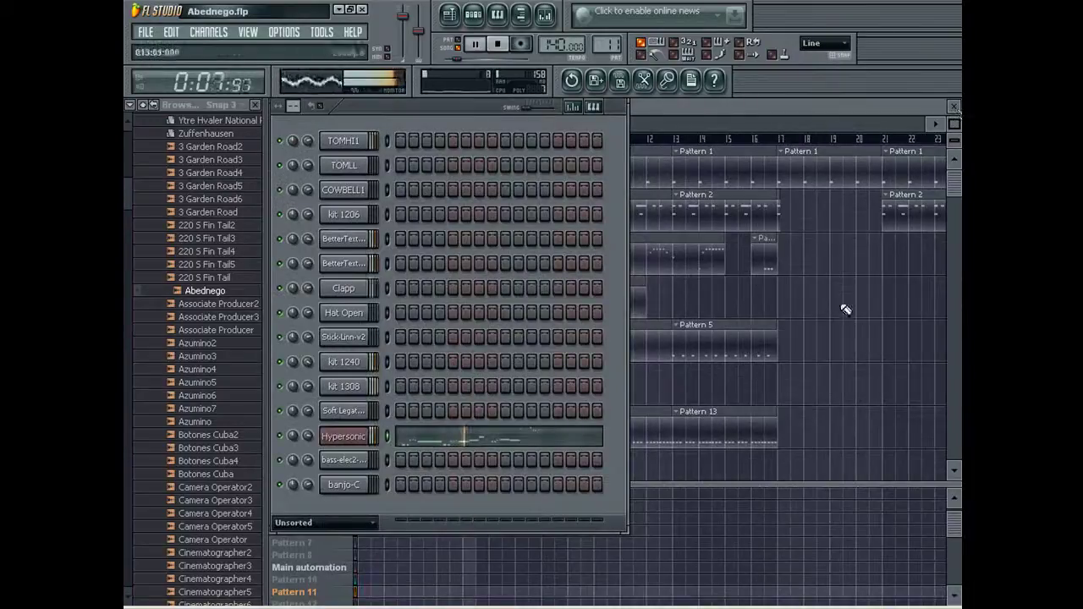
Step: Set snap to none and nudge Pattern 11's short Hypersonic notes late in bar 3 and the long bar 4 note slightly later
left_click(481, 438)
left_click_drag(954, 124, 954, 88)
left_click_drag(357, 129, 442, 127)
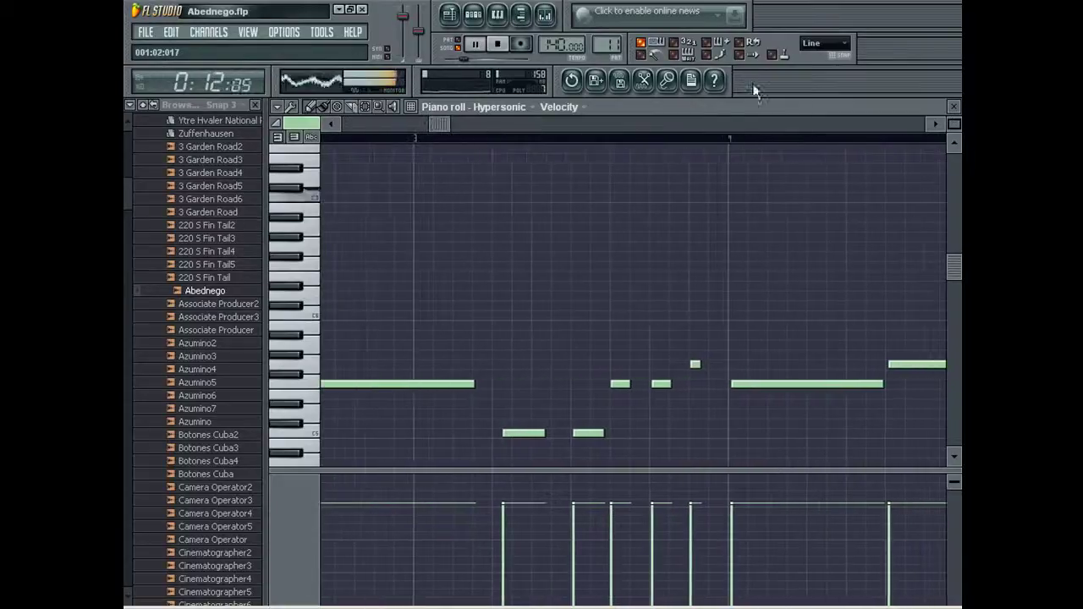
left_click(833, 43)
left_click(823, 97)
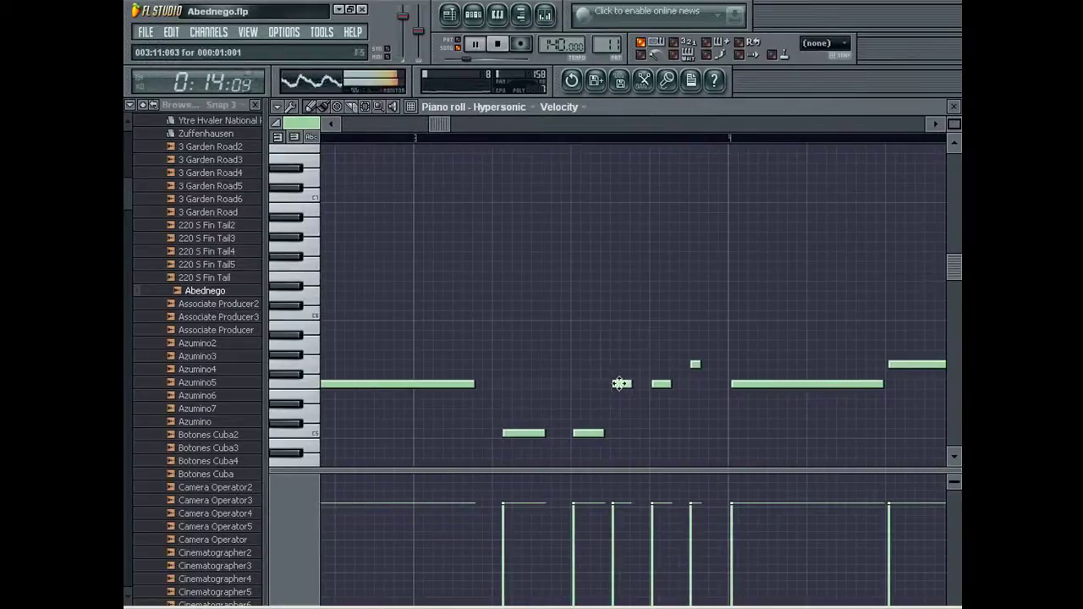
left_click_drag(661, 391, 682, 394)
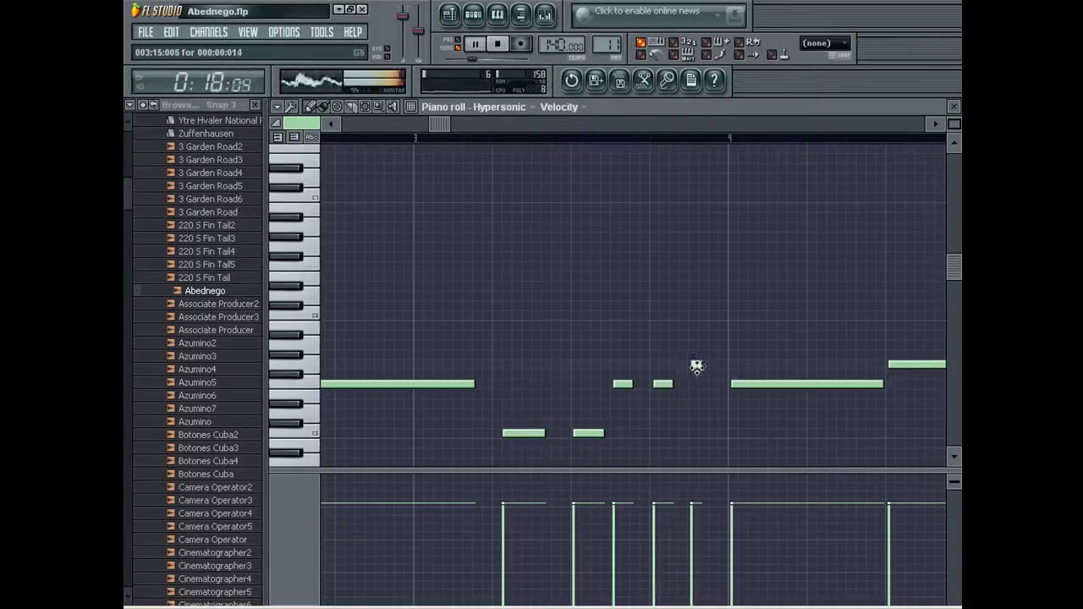
left_click_drag(738, 385, 740, 384)
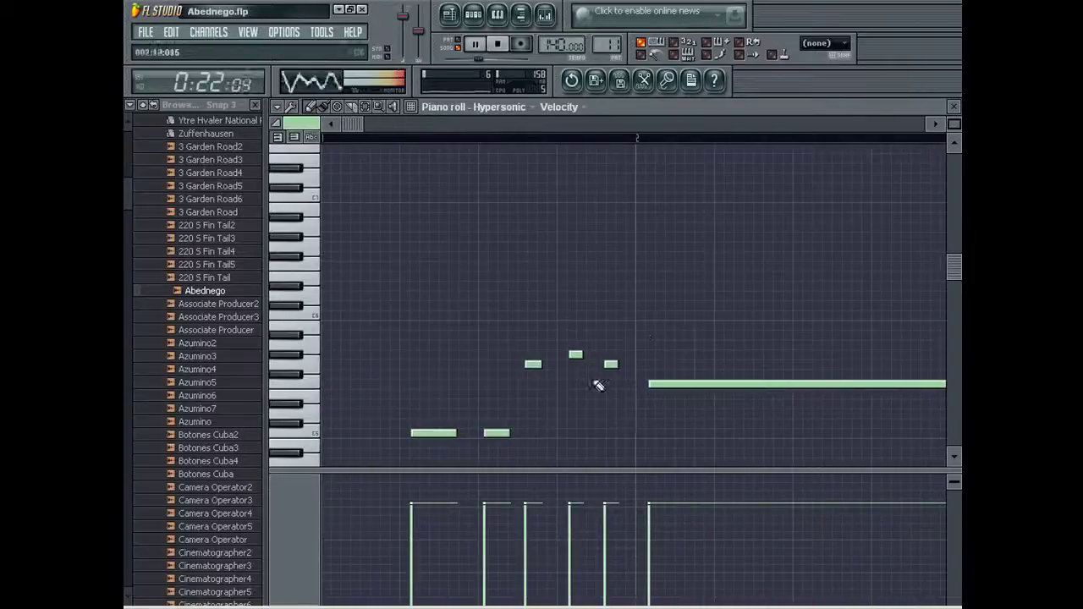
Step: Try adjusting the short higher notes of bar 1 with snap set to Line, and replay the phrase
left_click(819, 44)
left_click(814, 111)
left_click_drag(533, 365, 610, 364)
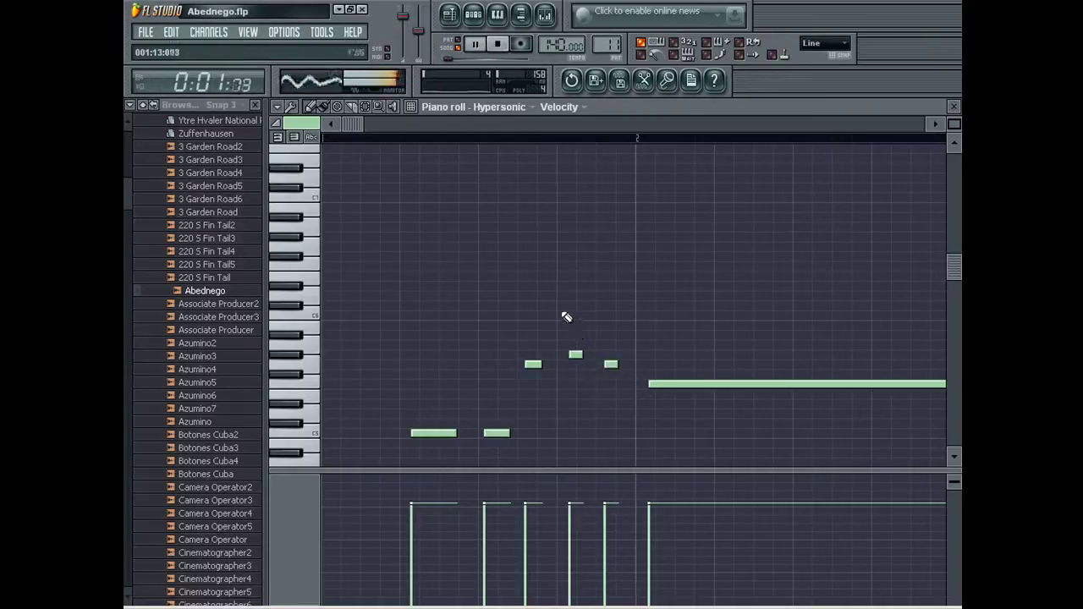
key("space")
Step: Set snap to none, nudge the first C5 note of bar 1 slightly earlier and the second slightly later, and replay
left_click(811, 42)
left_click(814, 96)
left_click_drag(436, 433, 433, 434)
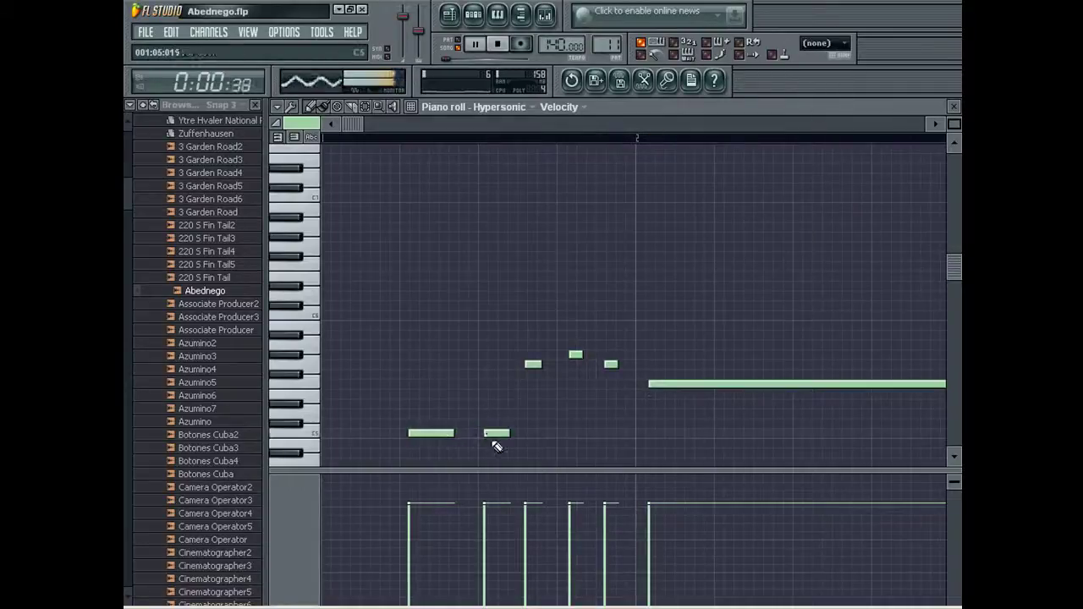
key("space")
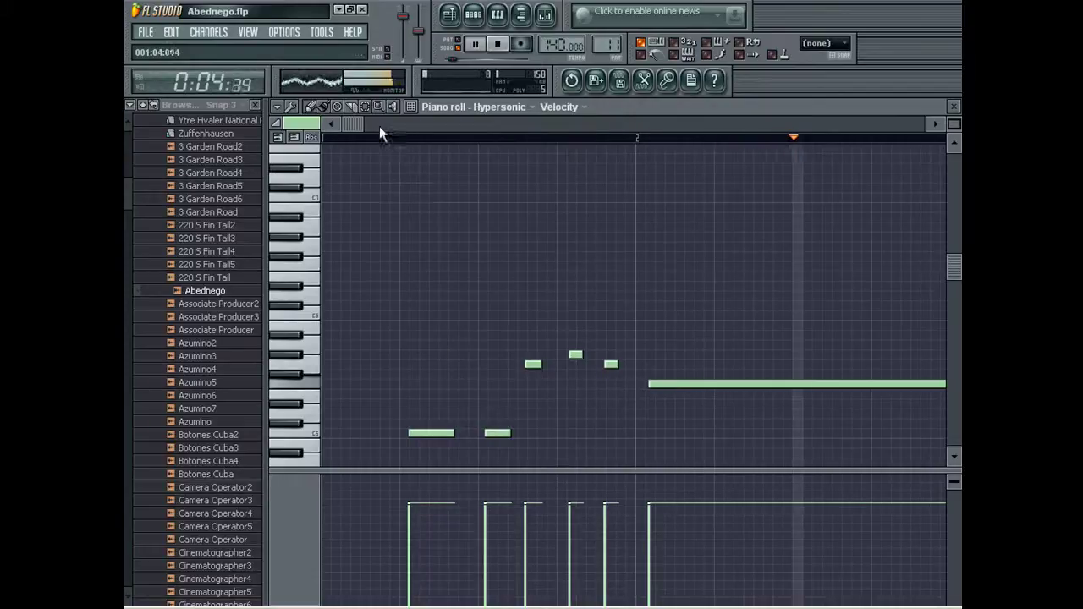
Step: Nudge bar 3's first C5 note slightly earlier and the bar 5 short and bar 6 long notes slightly later, and replay the arrangement
left_click_drag(456, 121, 457, 121)
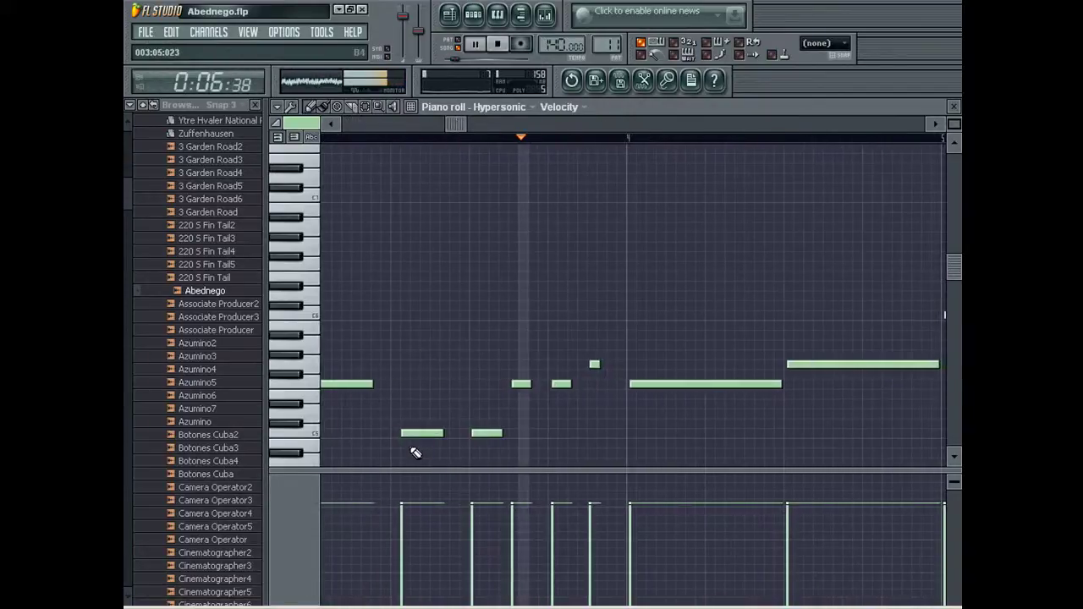
left_click_drag(413, 437, 409, 437)
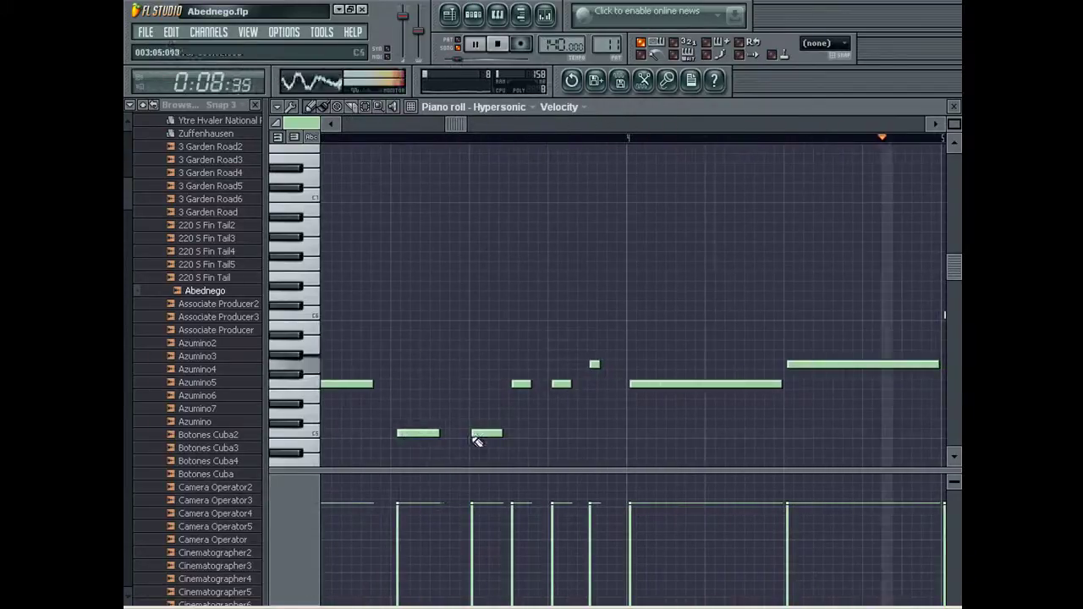
left_click_drag(479, 121, 583, 127)
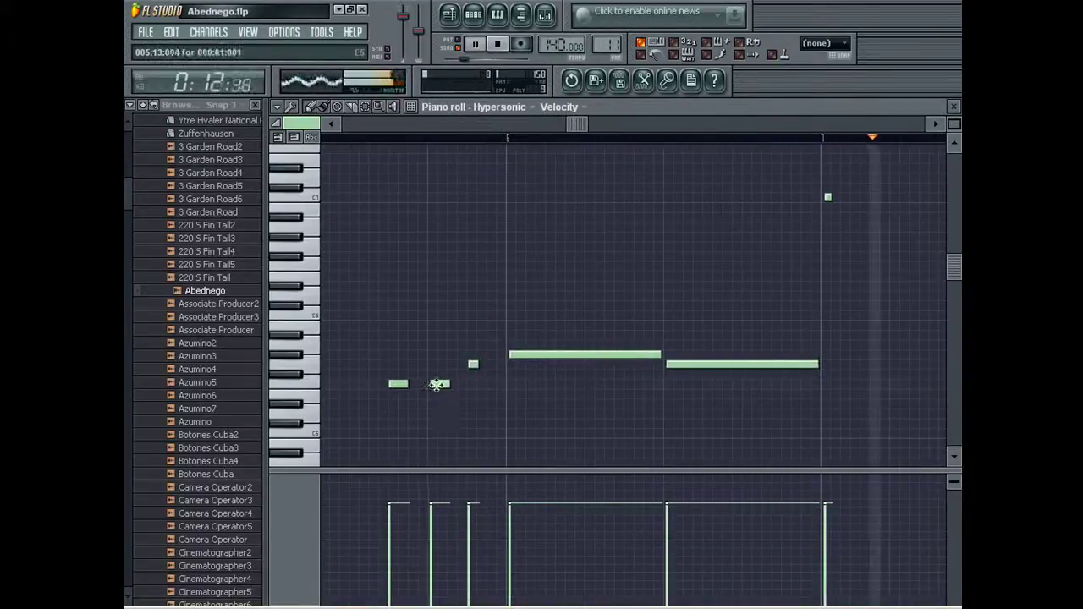
left_click_drag(471, 365, 476, 365)
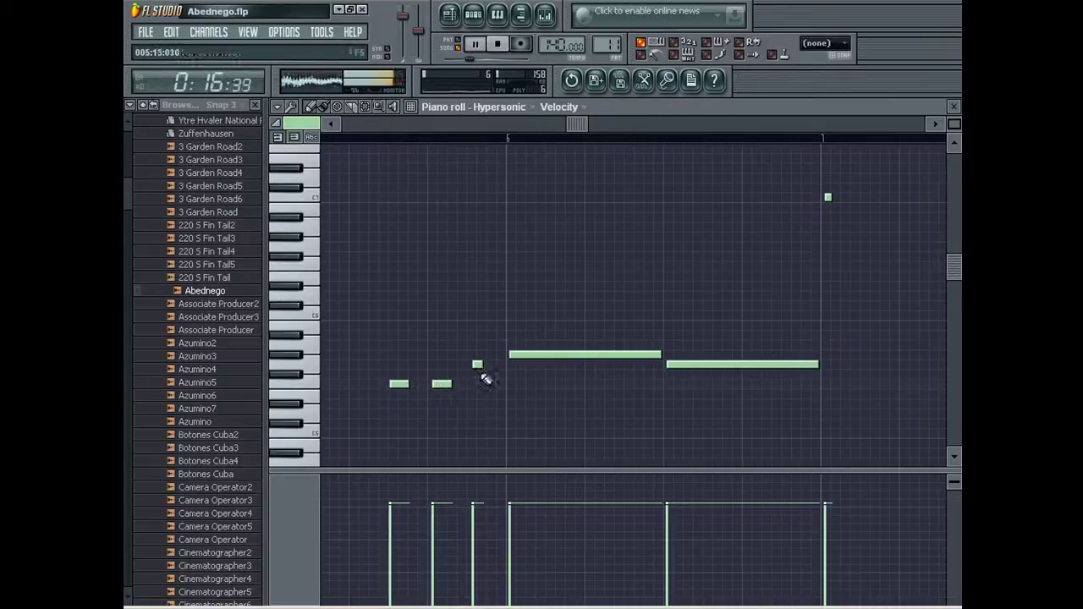
left_click_drag(517, 354, 519, 355)
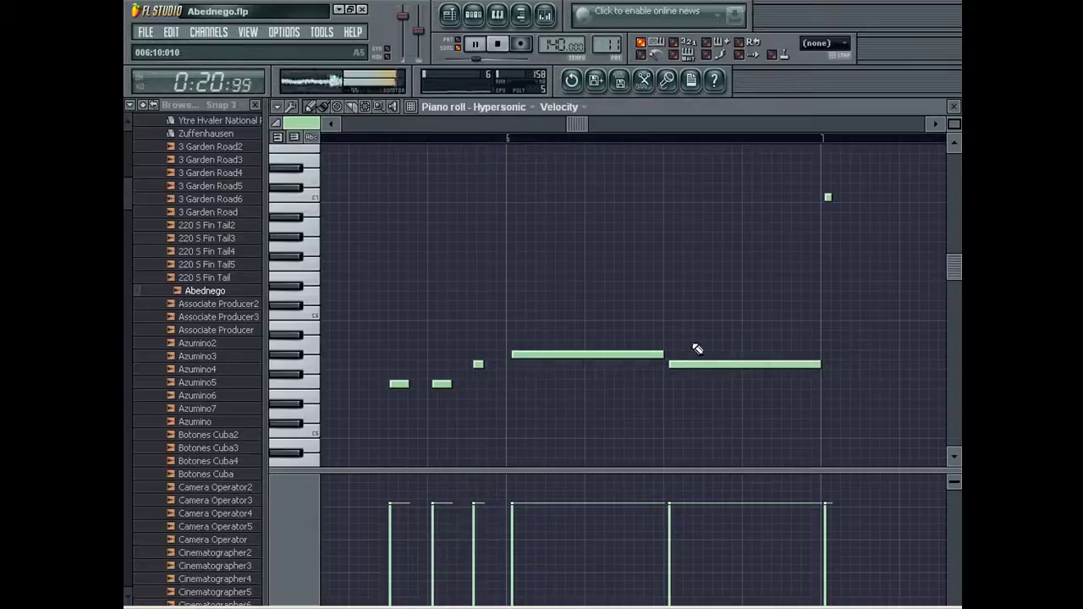
left_click(449, 16)
left_click_drag(533, 138, 463, 137)
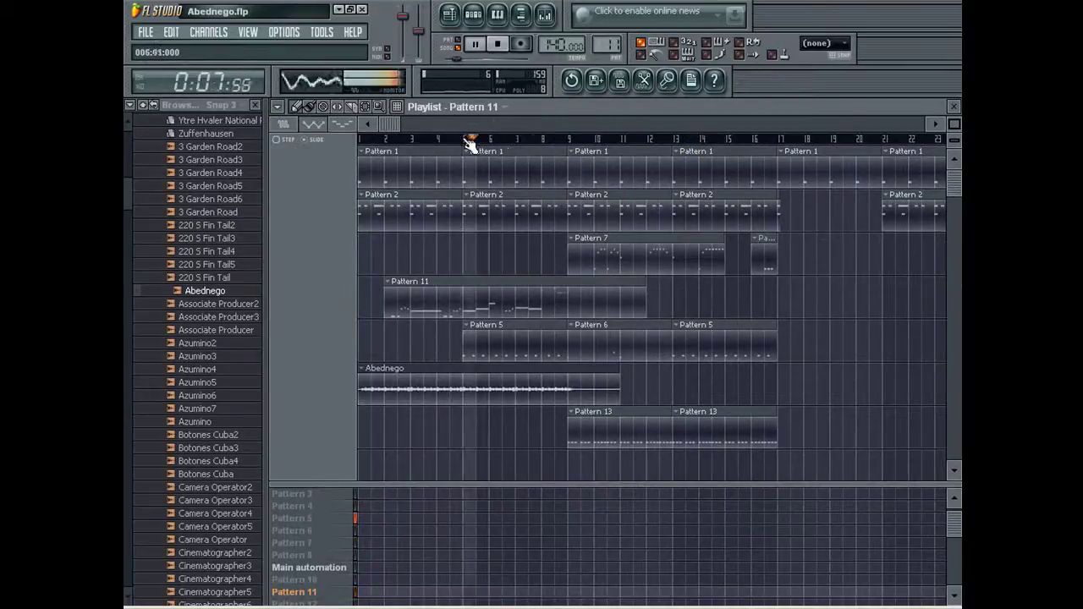
left_click(464, 139)
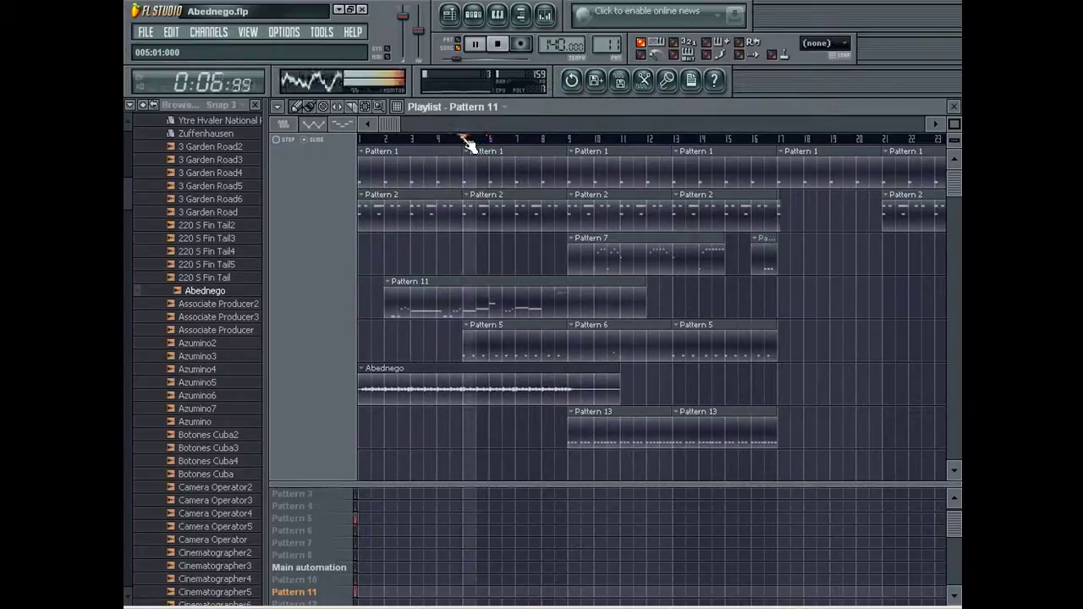
left_click_drag(471, 142, 347, 161)
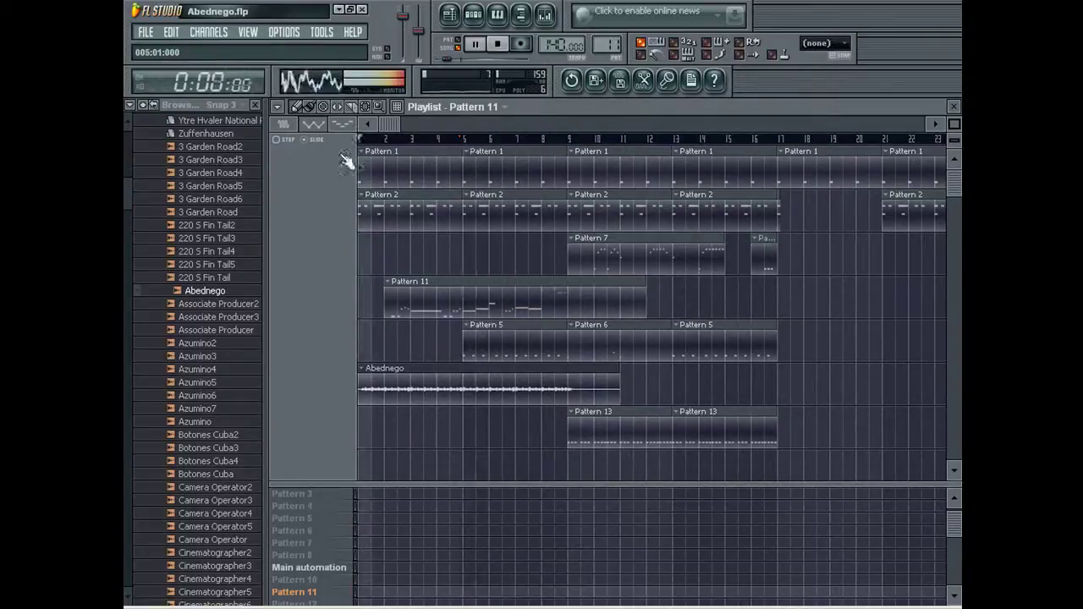
Step: Nudge Pattern 11's long note before bar 5 and the C6 note at bar 5 slightly later, and replay from the start
double_click(448, 278)
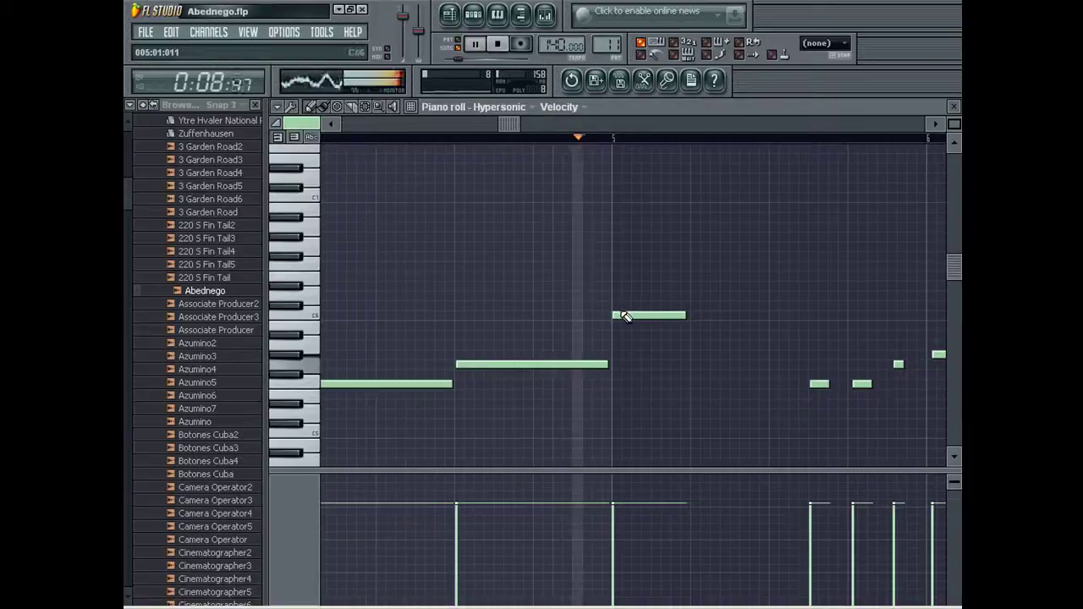
left_click_drag(539, 364, 543, 364)
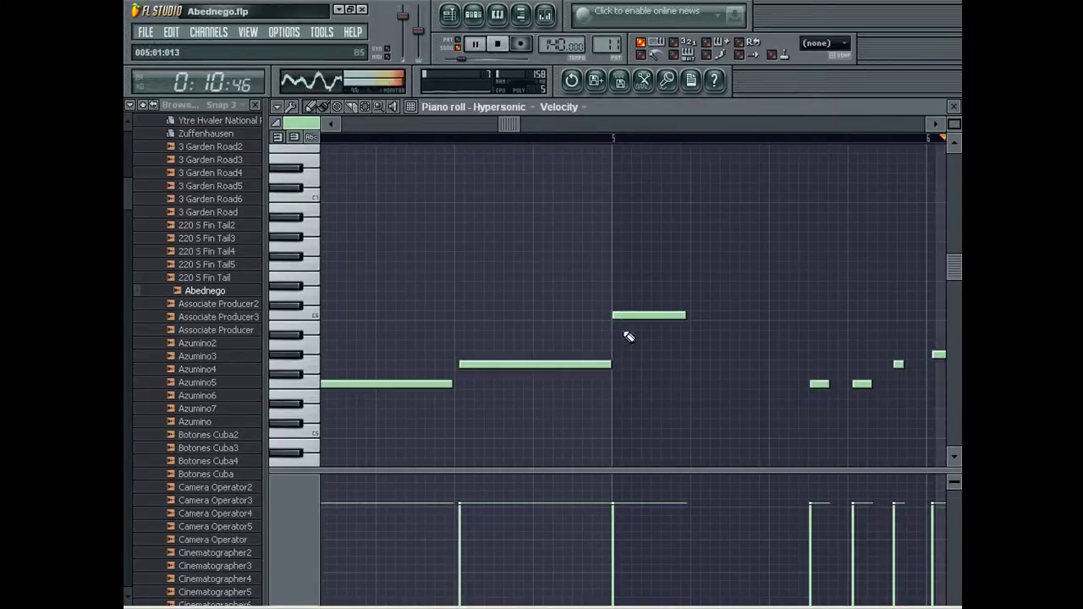
left_click_drag(623, 312, 633, 313)
key("F5")
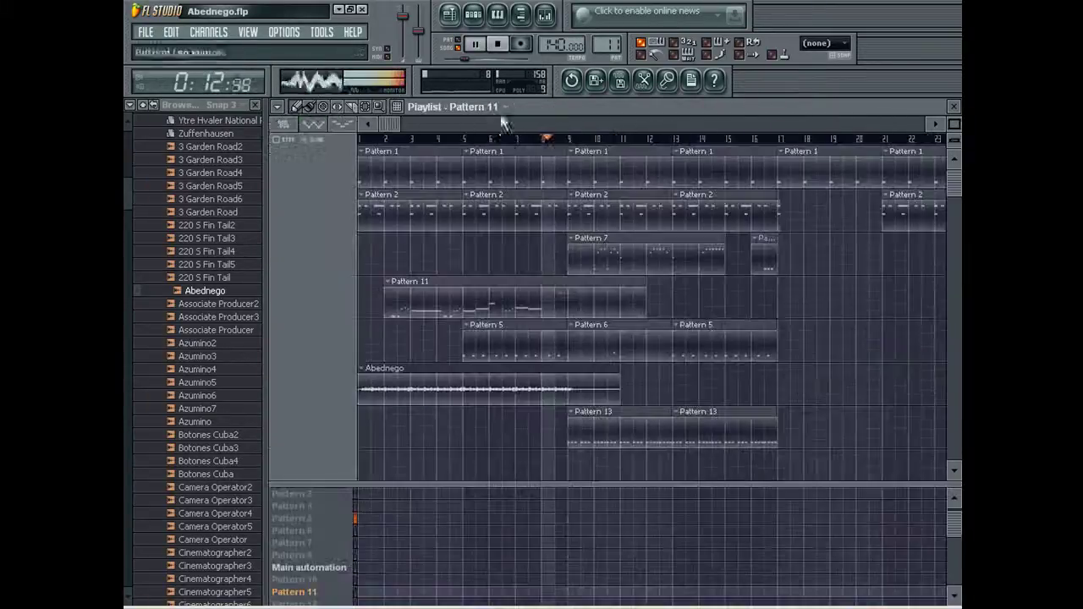
left_click(357, 141)
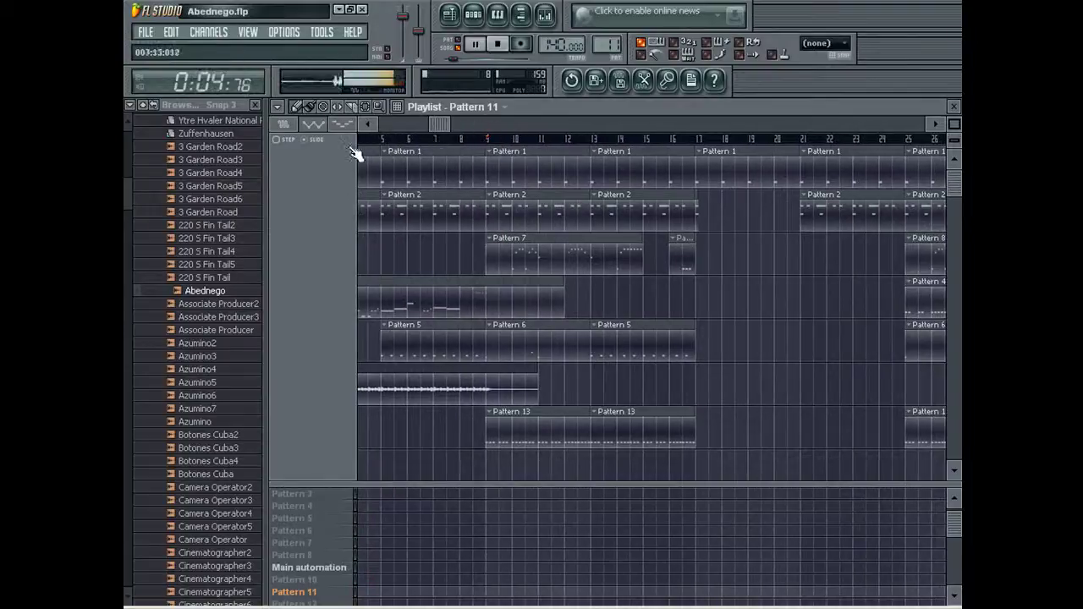
Step: Set snap to Line and check the Hypersonic channel among the project's channels
left_click(819, 47)
left_click(808, 76)
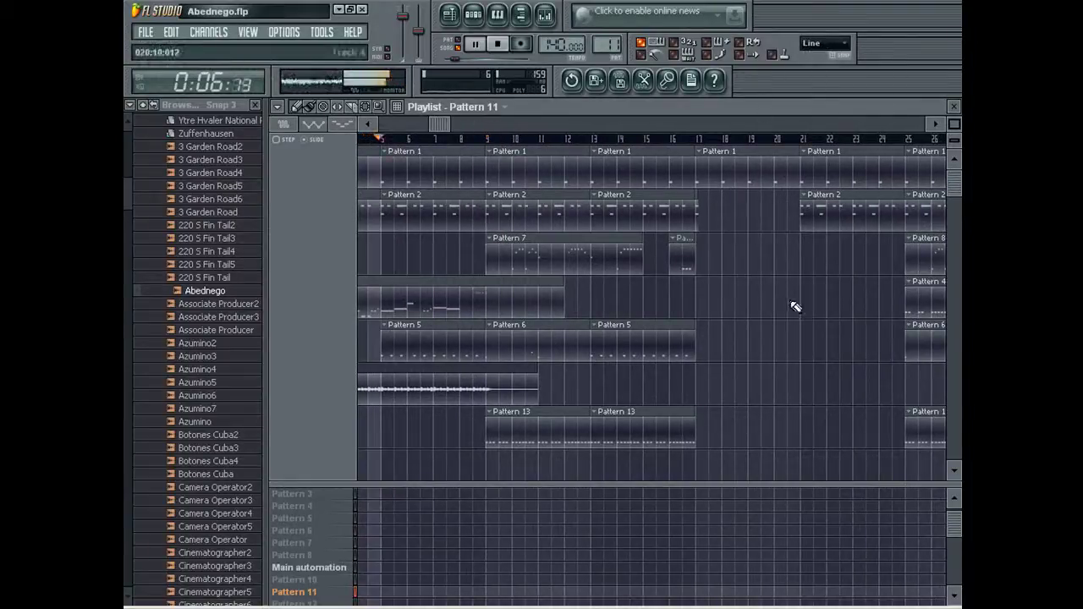
key("F6")
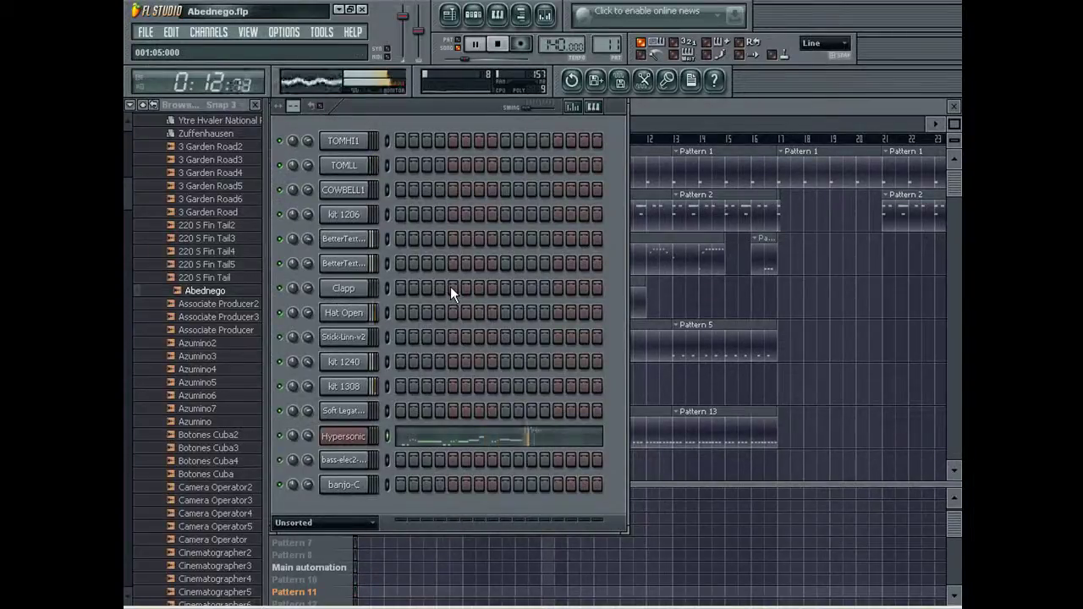
left_click(369, 440)
left_click(927, 372)
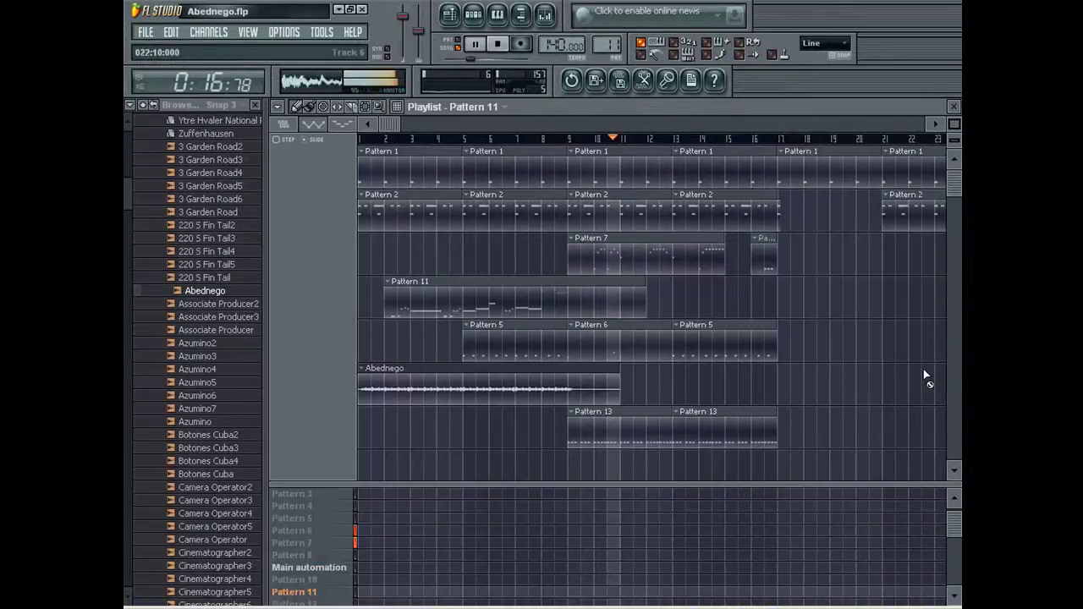
Step: Select the playlist range from about mid bar 6 to bar 11 and open Pattern 11's Hypersonic notes around bar 6
left_click(511, 143)
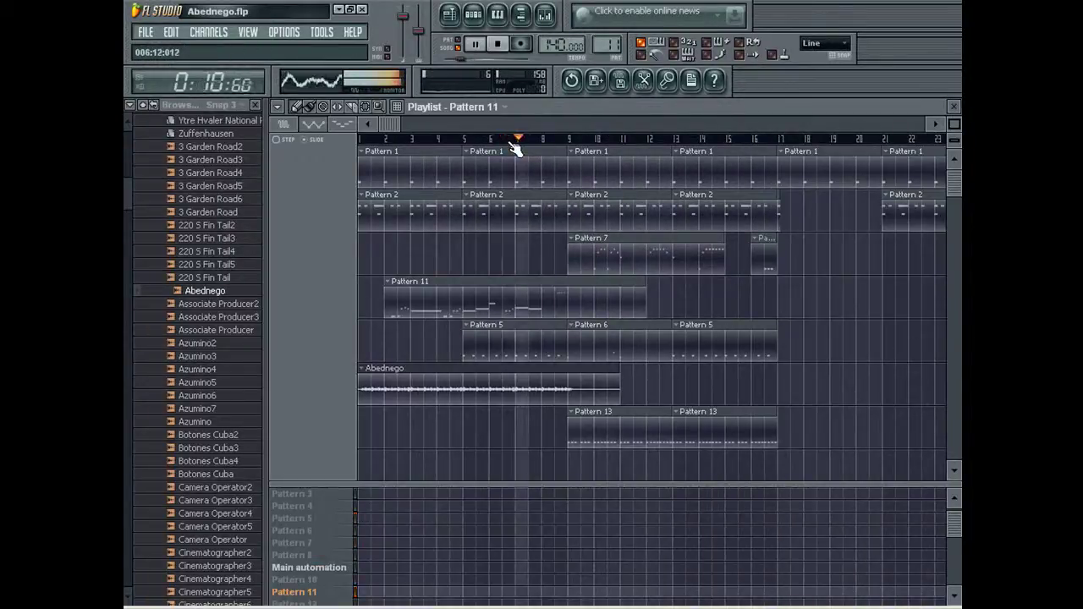
left_click(508, 143)
left_click_drag(507, 144, 621, 191)
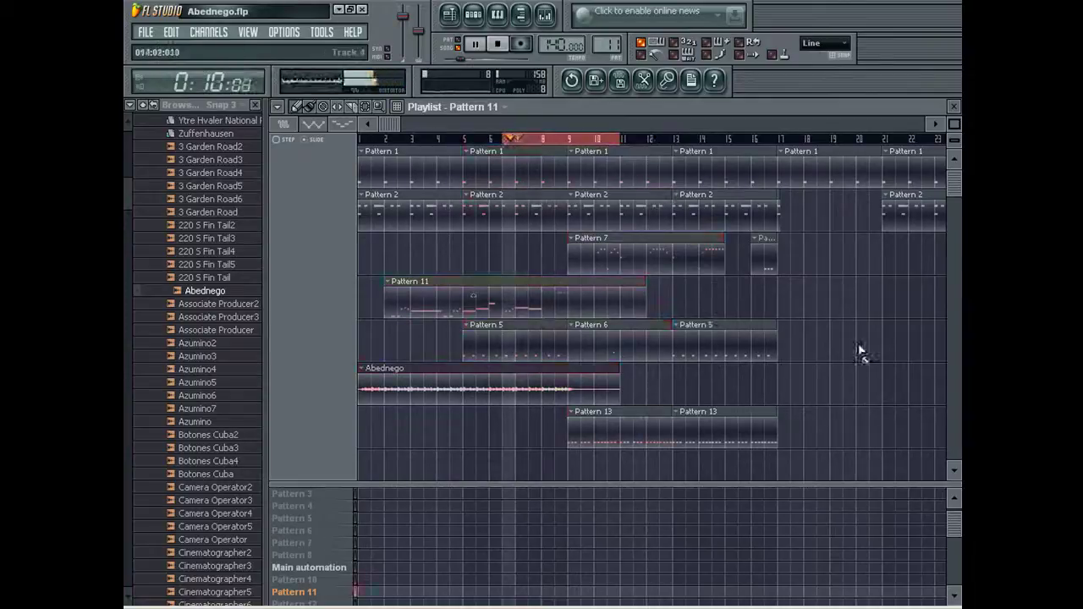
double_click(472, 301)
key("space")
key("space")
left_click_drag(506, 124, 598, 136)
key("space")
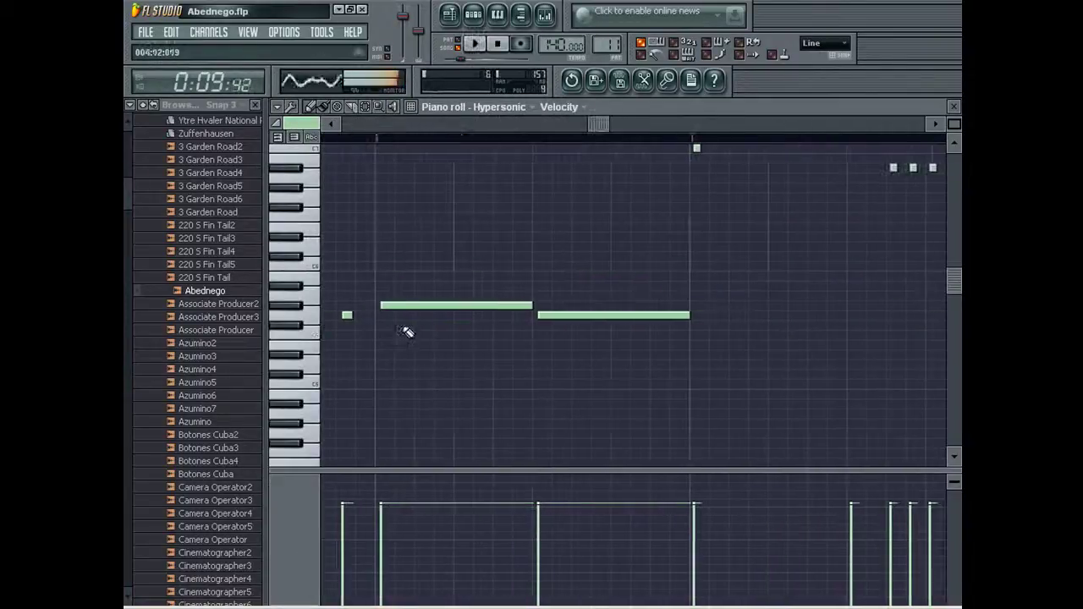
Step: Try lowering bar 6's first long note by one semitone and its second by four, replay, and undo both moves
left_click_drag(408, 303, 409, 318)
left_click_drag(567, 316, 564, 349)
key("space")
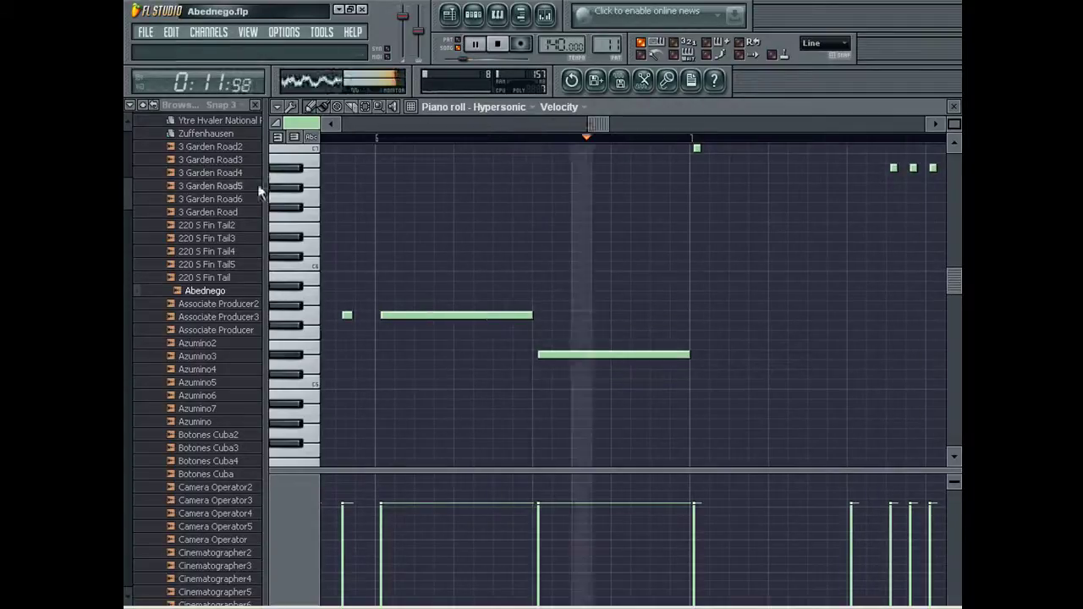
left_click(174, 35)
left_click(175, 46)
left_click(174, 37)
left_click(173, 46)
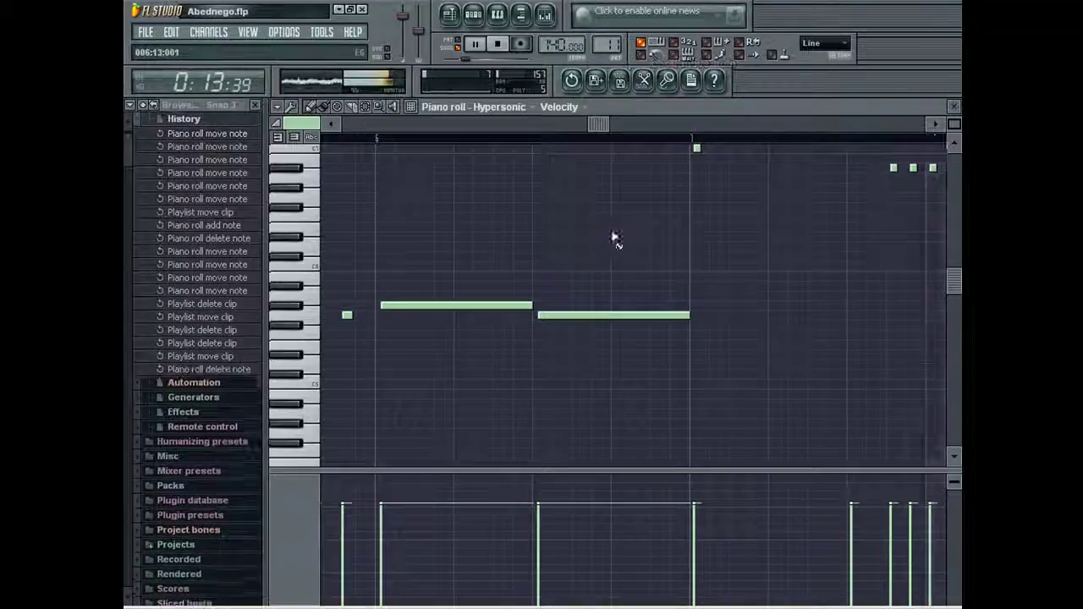
Step: Clear the playlist range, replay the arrangement from the start and look over Pattern 11's Hypersonic notes
key("F7")
right_click(858, 377)
double_click(527, 141)
key("space")
key("space")
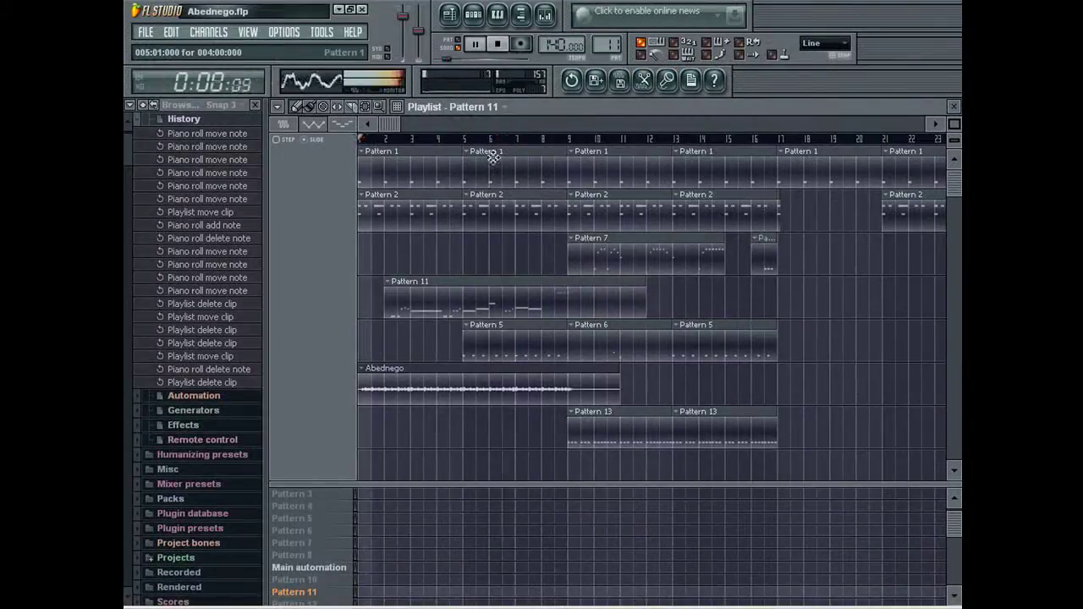
double_click(457, 303)
left_click_drag(954, 124, 953, 152)
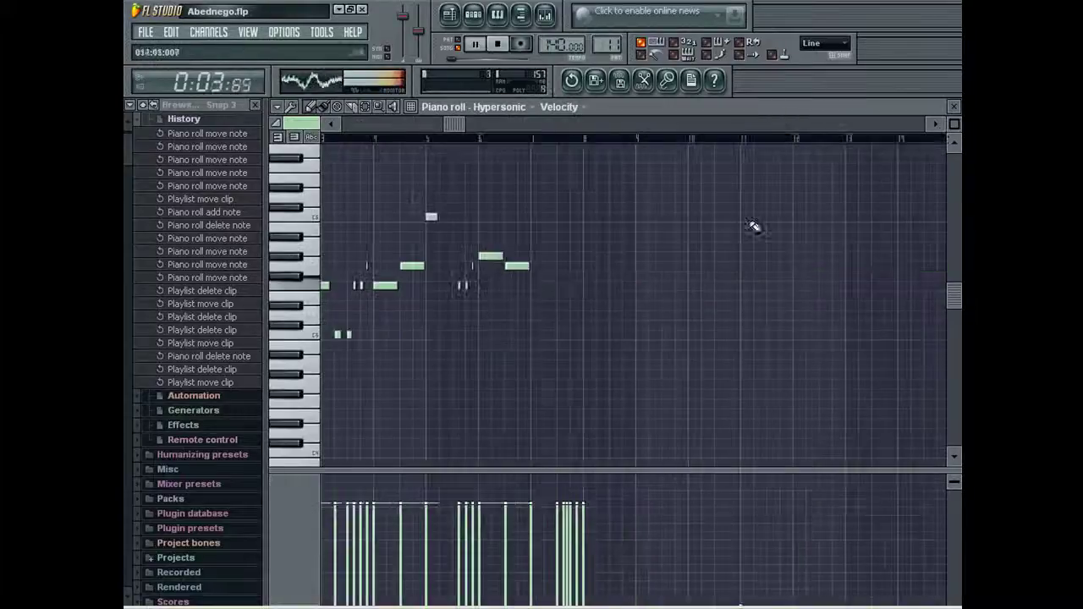
Step: Clone the Soft Legato Strings channel and rename the copy with Hypersonic's first patch name, Mono Grand Piano, followed by a plus sign
key("Escape")
left_click(359, 436)
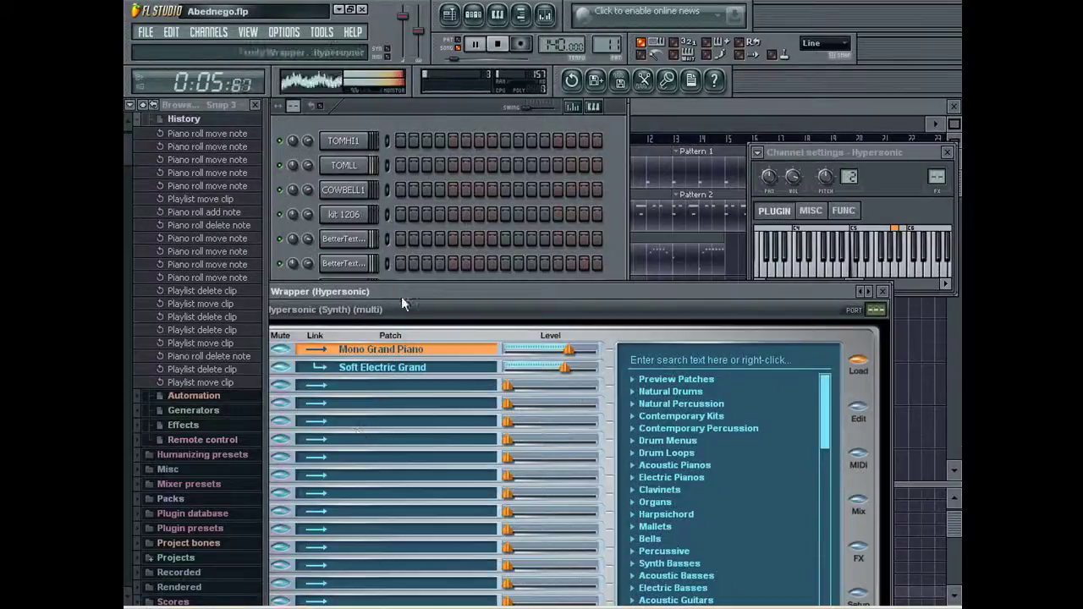
left_click_drag(401, 297, 715, 102)
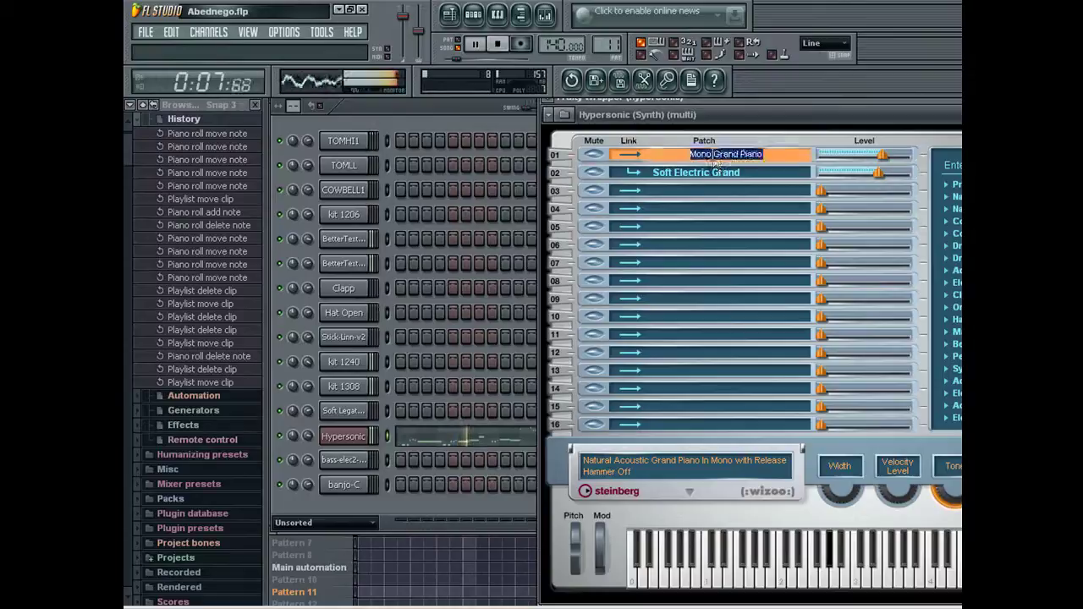
right_click(370, 410)
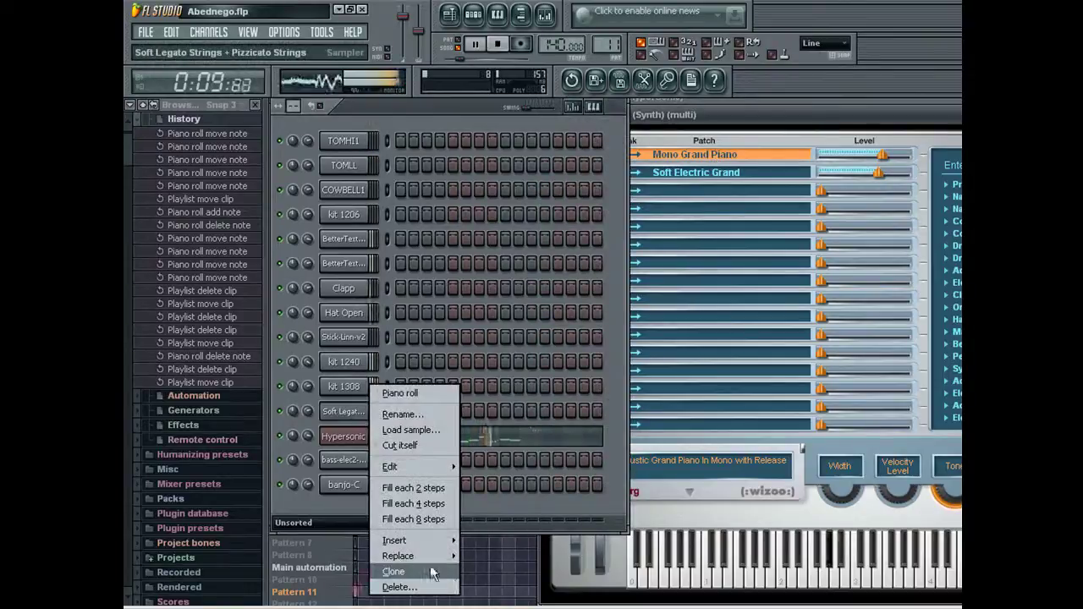
left_click(394, 571)
right_click(370, 435)
left_click(412, 415)
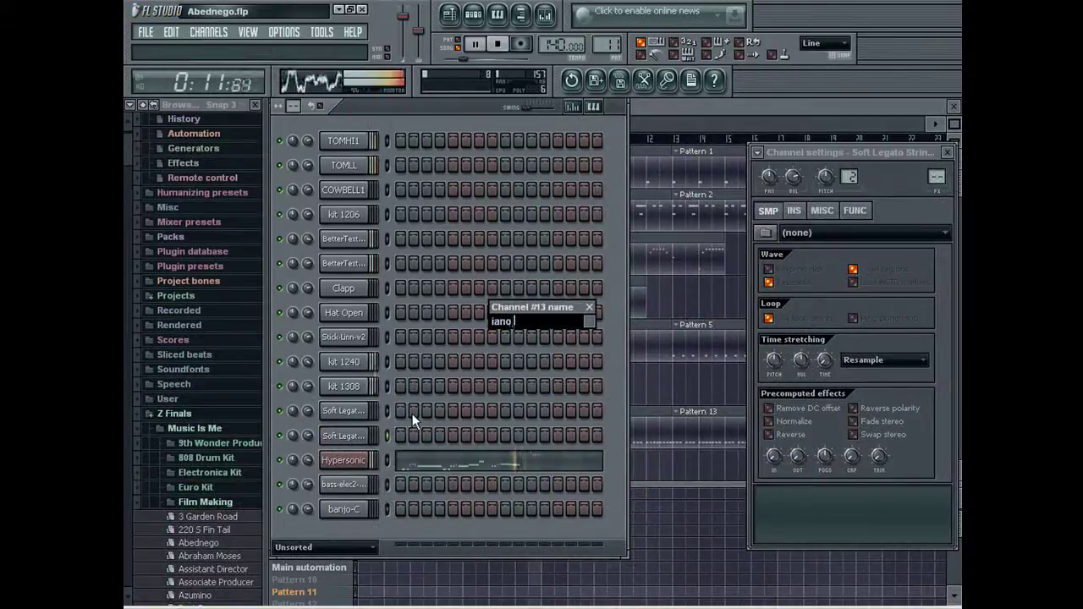
key("ctrl+v")
key("Return")
Step: Append Hypersonic's second patch name, Soft Electric Grand, to the Mono Grand Piano channel's name
left_click(349, 462)
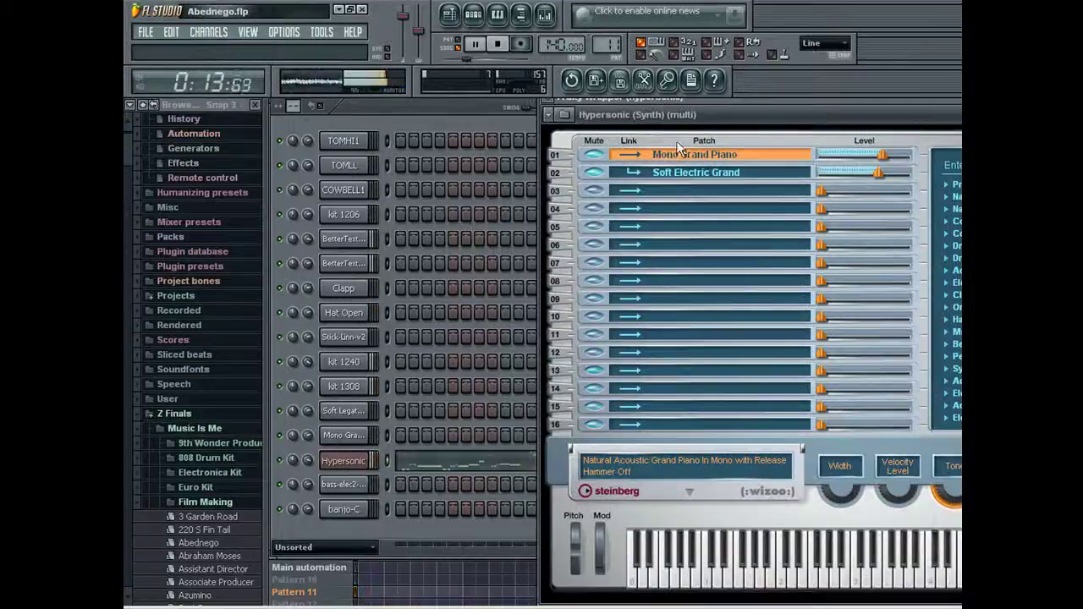
double_click(682, 174)
key("ctrl+c")
key("Return")
right_click(359, 435)
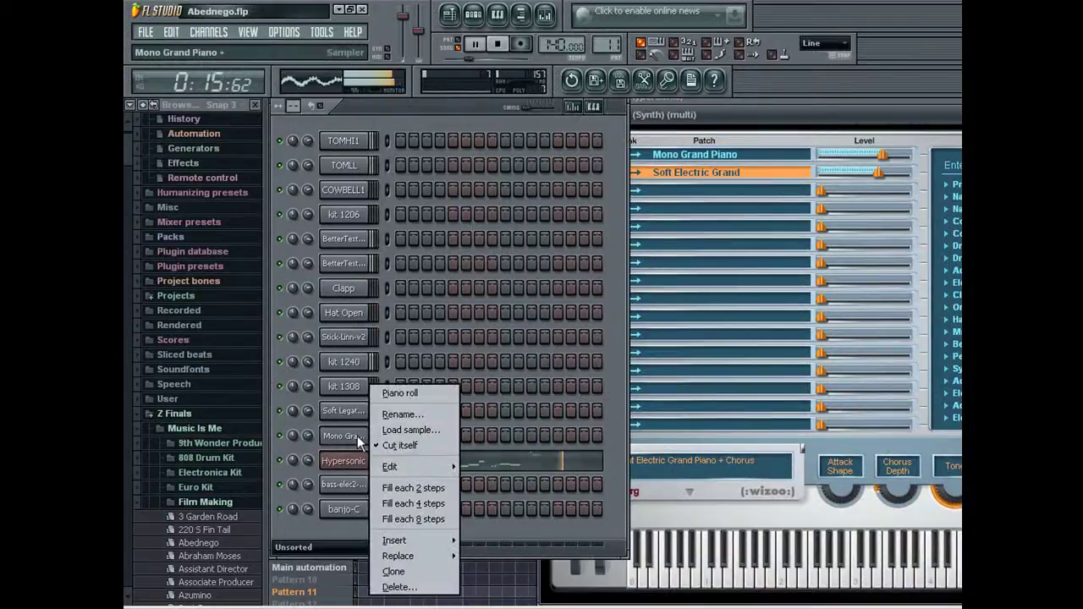
left_click(408, 414)
key("Right")
key("ctrl+v")
key("Return")
Step: Copy Pattern 11's Hypersonic notes to the Mono Grand Piano channel and solo the Hypersonic channel
left_click(348, 465)
left_click(349, 465)
left_click(348, 465)
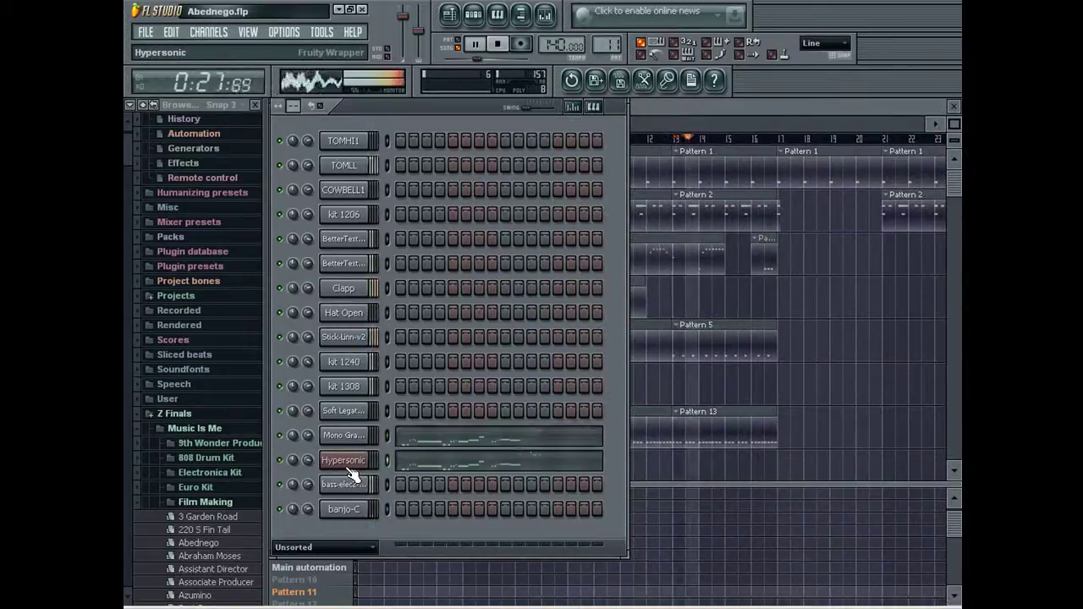
right_click(281, 459)
left_click(303, 441)
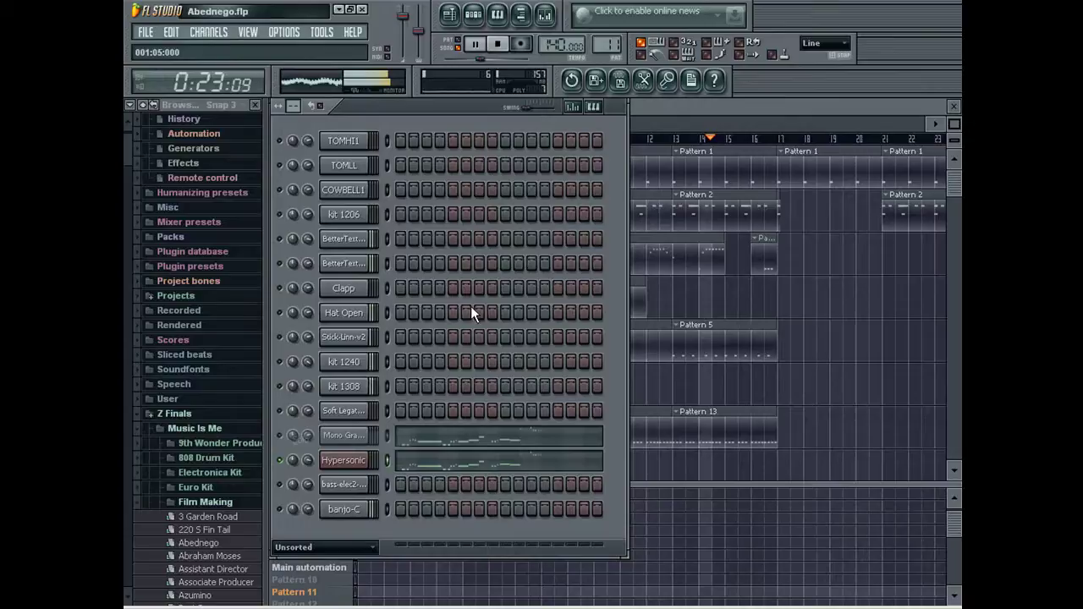
Step: Check the master levels in the mixer, stop playback and export the soloed Hypersonic part as the WAV file Abednego2 in Film Making
left_click(547, 18)
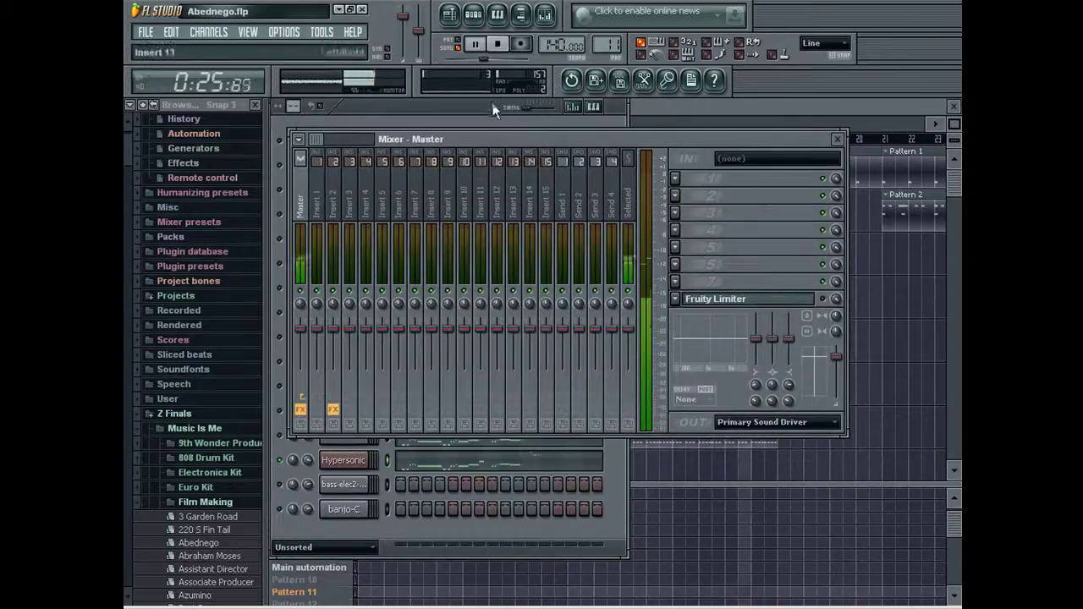
left_click(501, 117)
key("space")
key("ctrl+r")
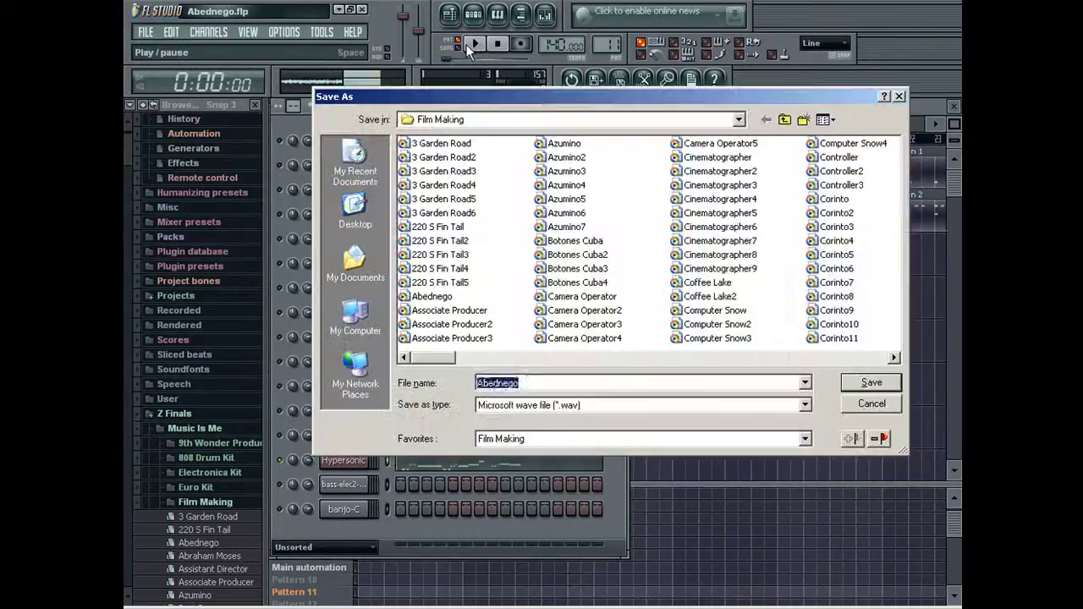
key("Return")
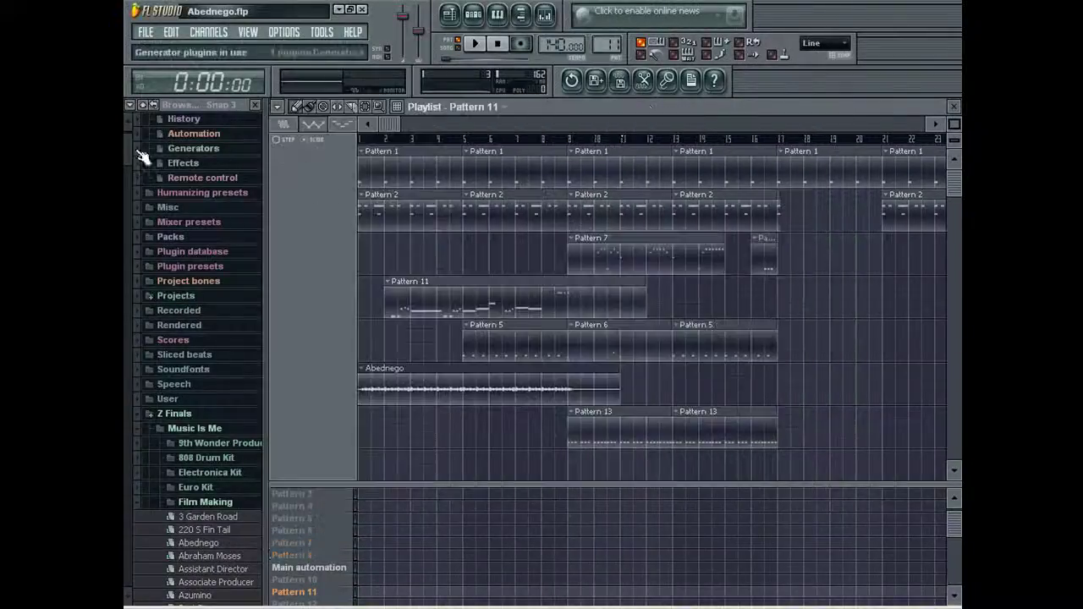
Step: Place the rendered Abednego2 audio from the browser into the playlist at bar 2, replacing the Pattern 11 clip
left_click(665, 111)
left_click_drag(125, 144, 204, 190)
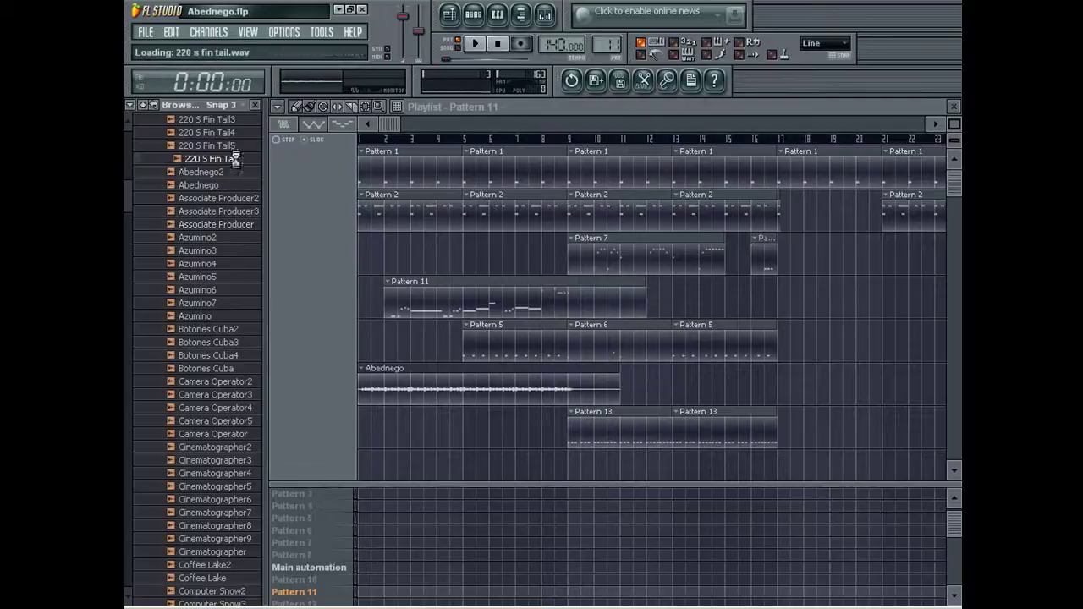
left_click_drag(232, 174, 456, 457)
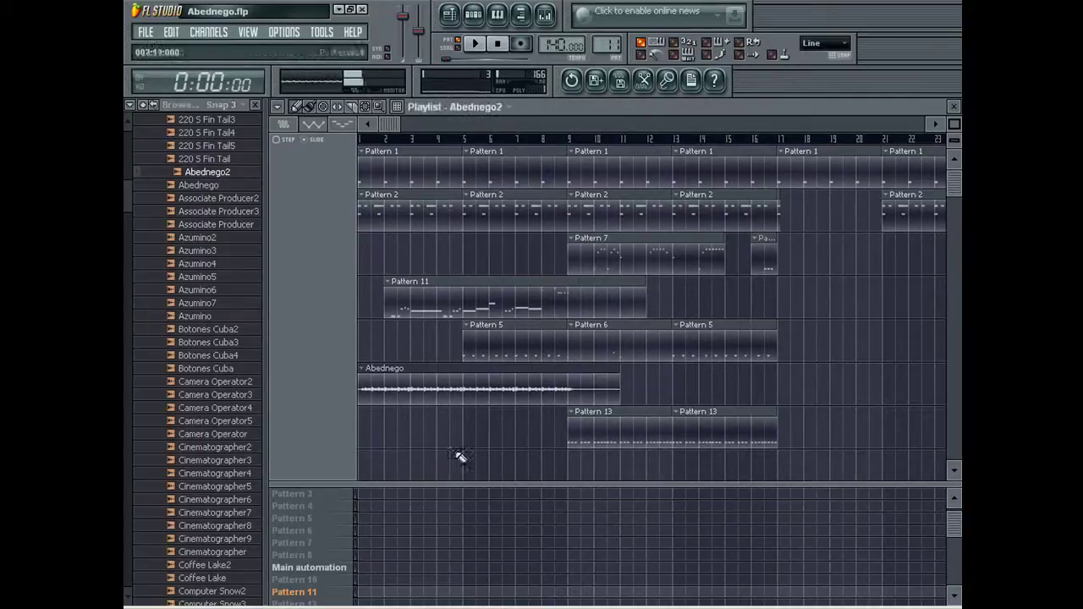
left_click_drag(414, 304, 386, 312)
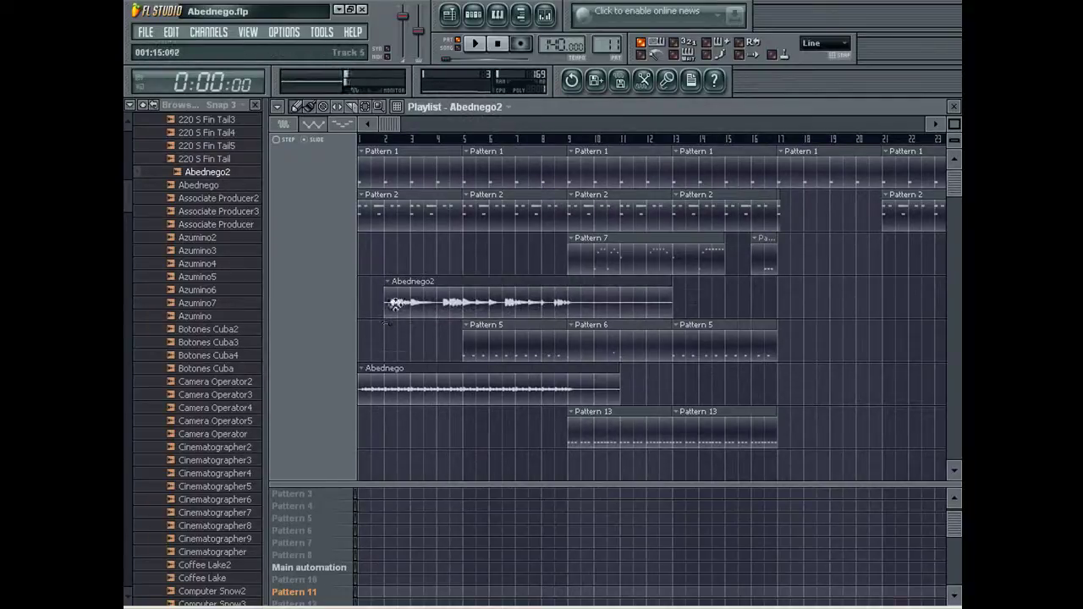
scroll(536, 140, "right", 10)
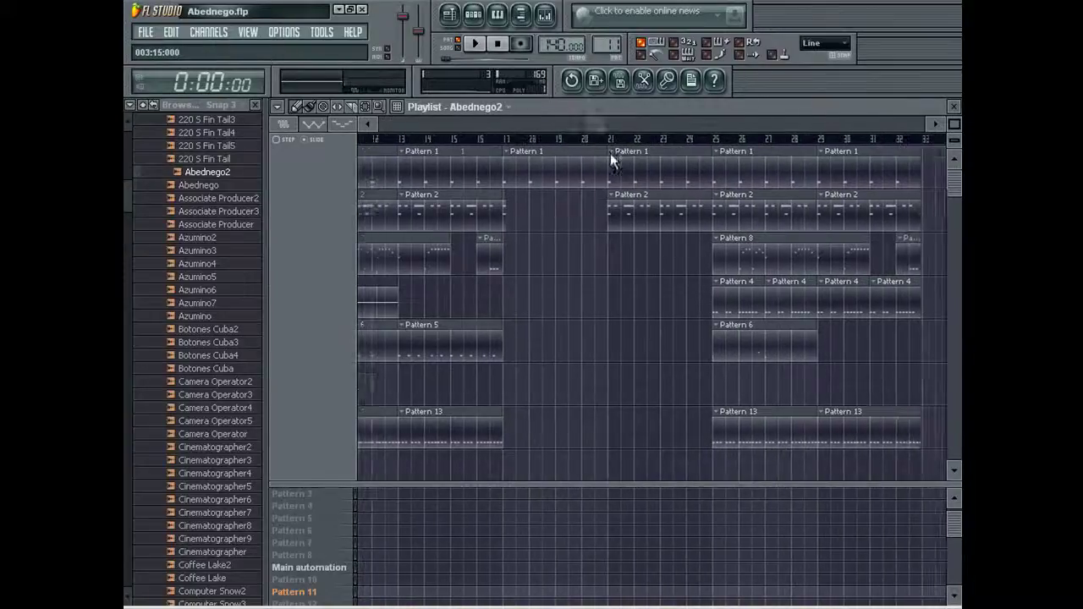
scroll(624, 156, "left", 10)
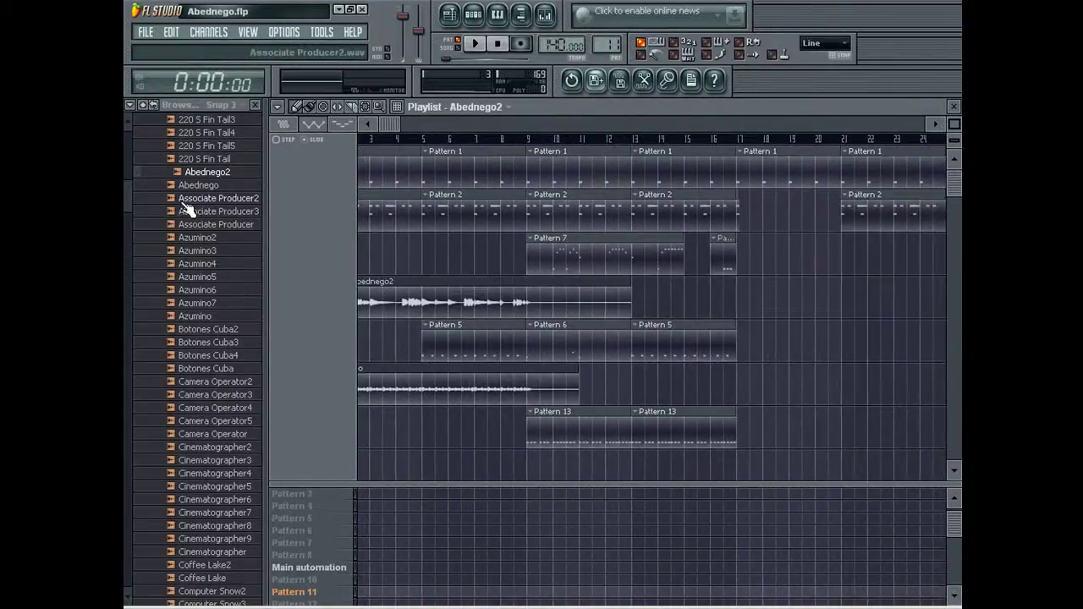
Step: Unmute the soloed-out channels and remove Hypersonic's notes from Pattern 11, keeping the Mono Grand Piano copy
key("F5")
right_click(281, 170)
left_click(278, 175)
left_click(294, 206)
left_click(295, 218)
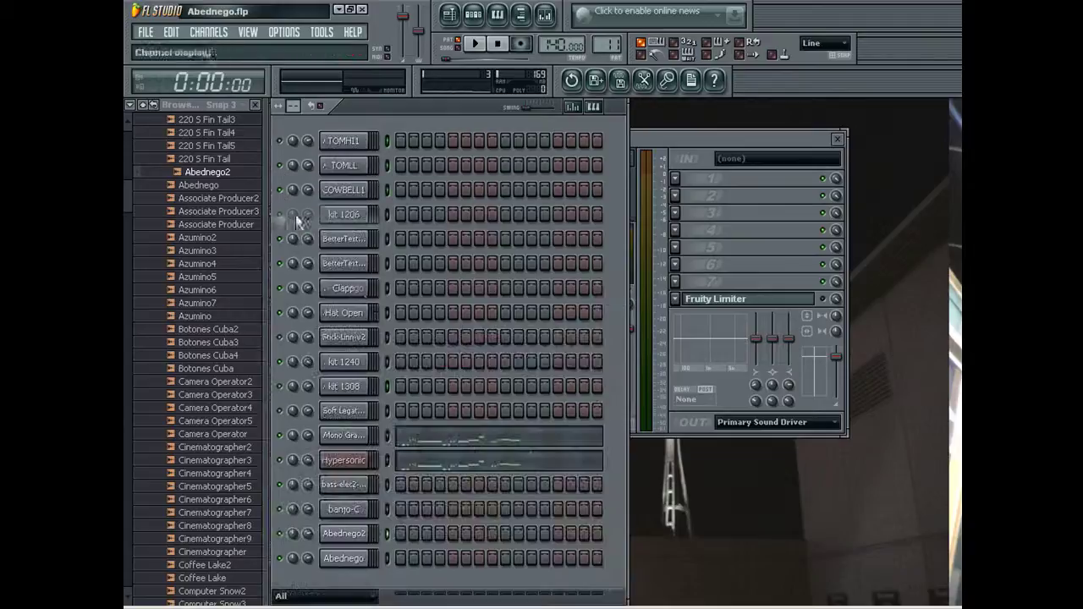
left_click(338, 464)
Step: Turn the Fruity Limiter on the mixer's master track back on and start song playback
key("space")
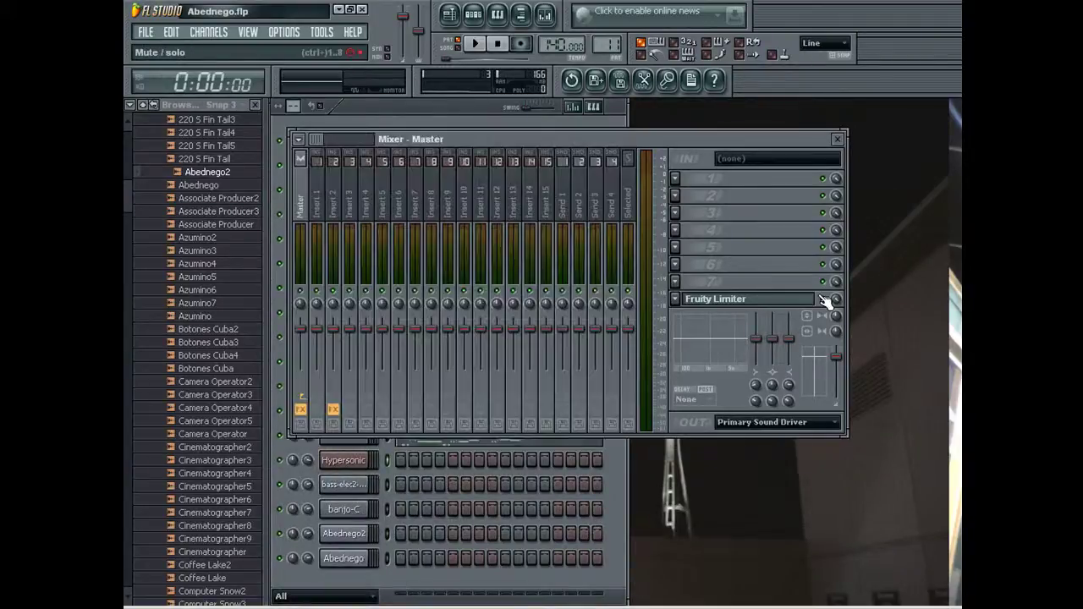
key("space")
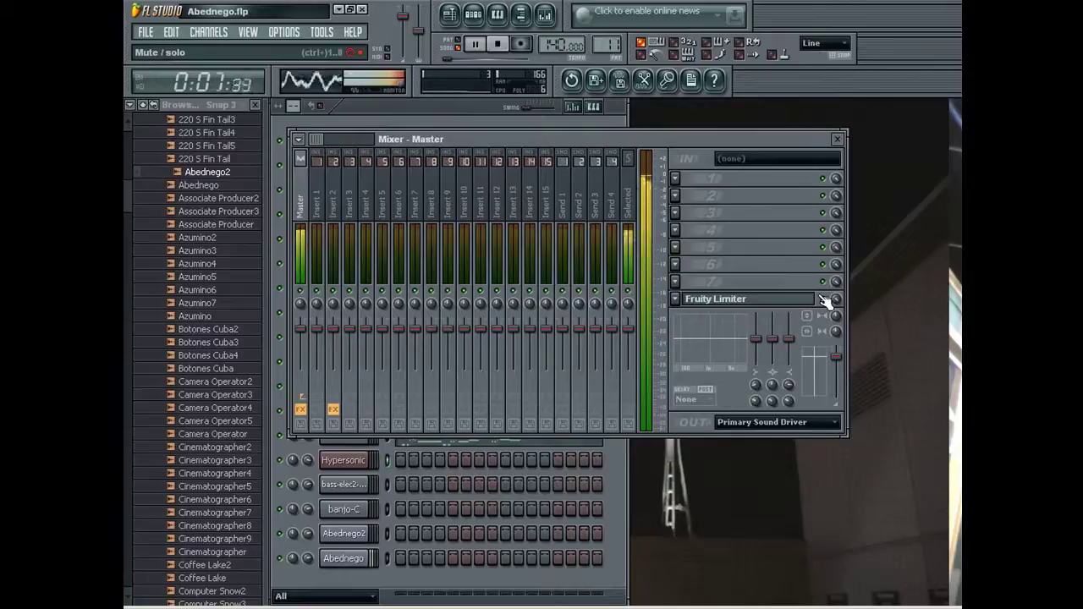
left_click(403, 102)
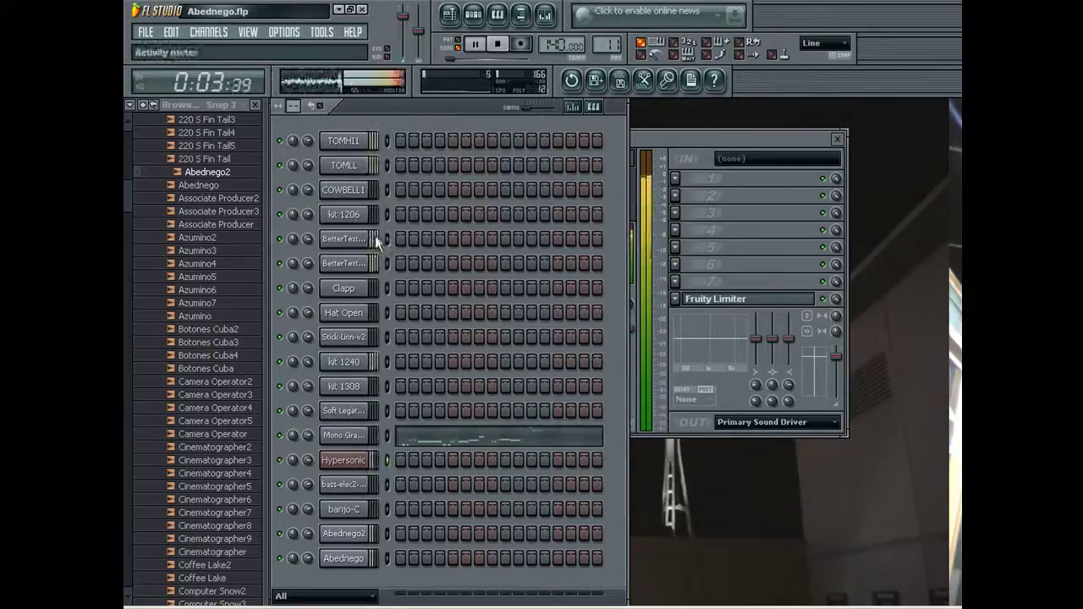
Step: Audition a note in Hypersonic and check the master's Fruity Limiter while the song plays, closing their windows and the mixer
left_click(344, 460)
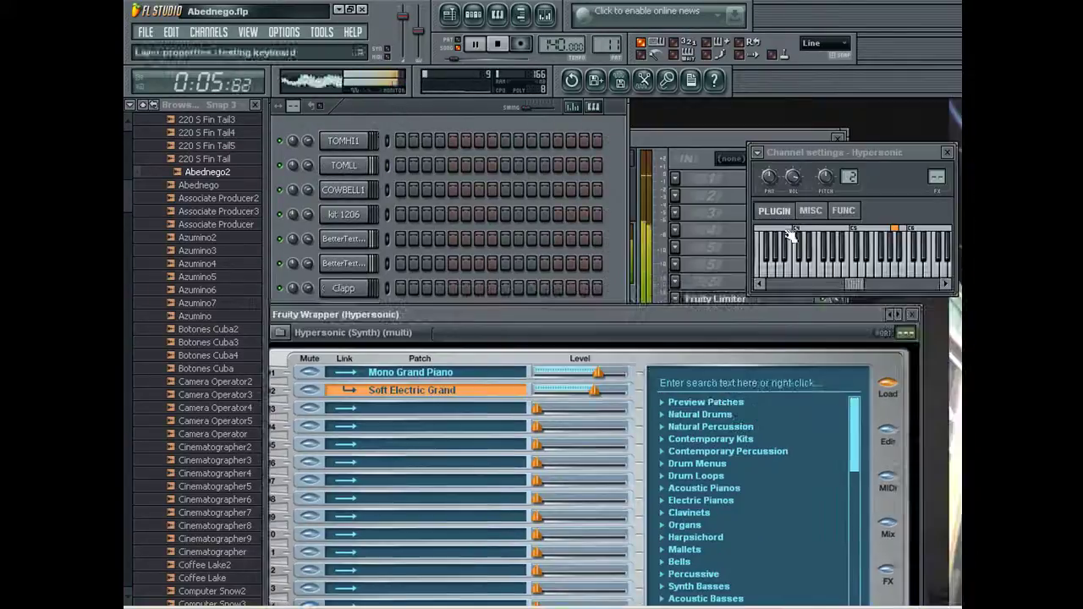
left_click(842, 267)
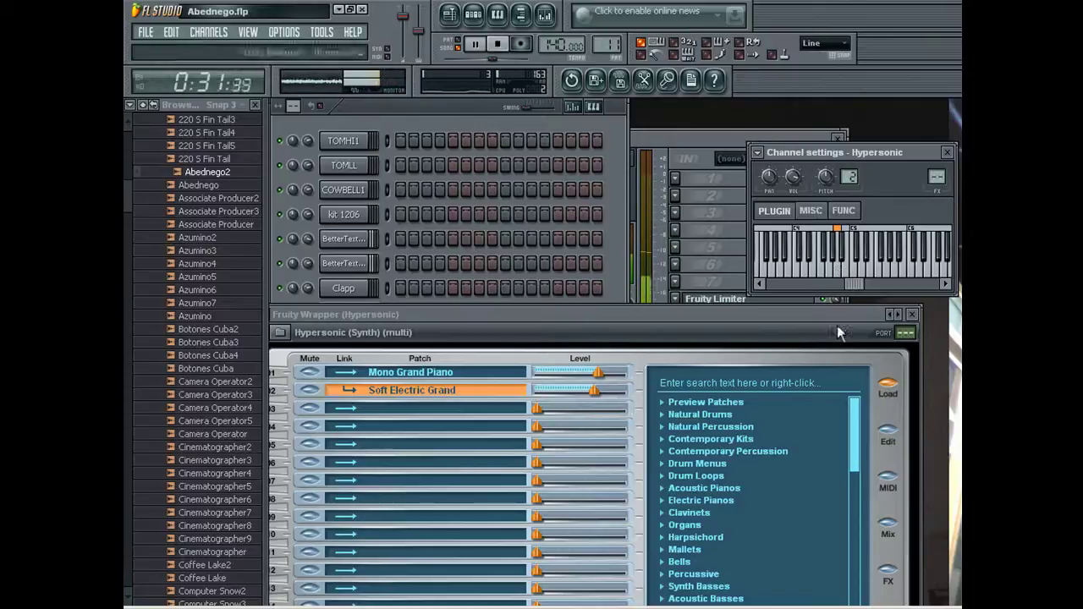
left_click(914, 315)
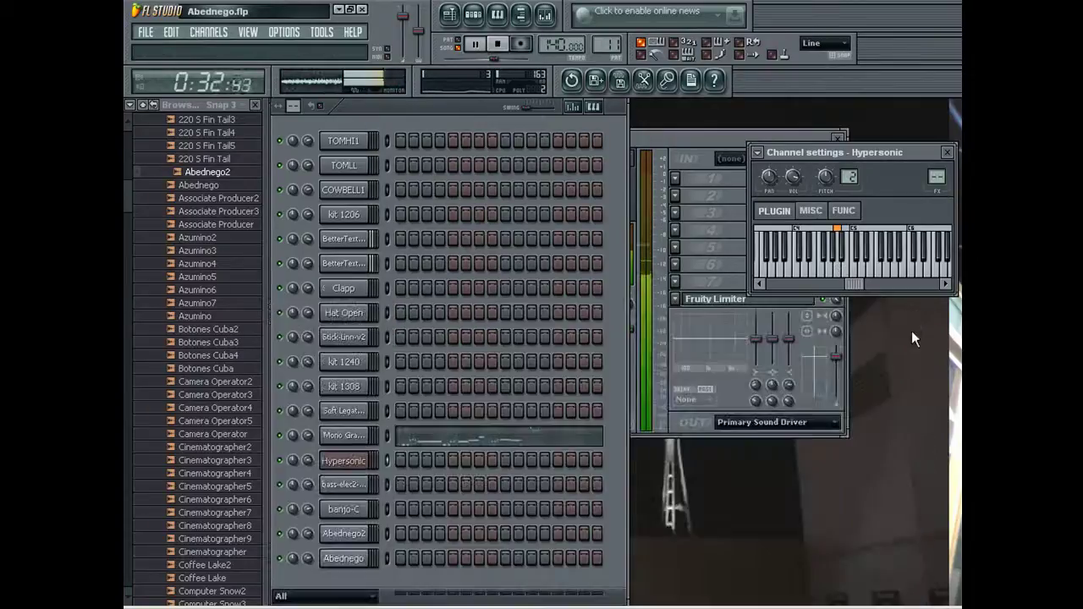
left_click(947, 153)
left_click(729, 301)
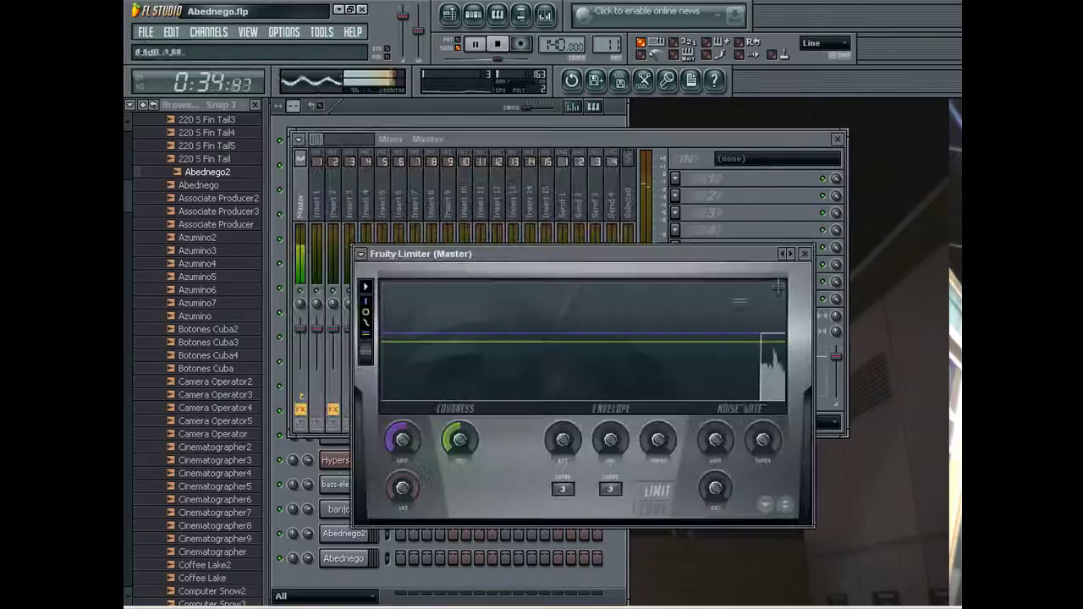
left_click(805, 254)
left_click(837, 138)
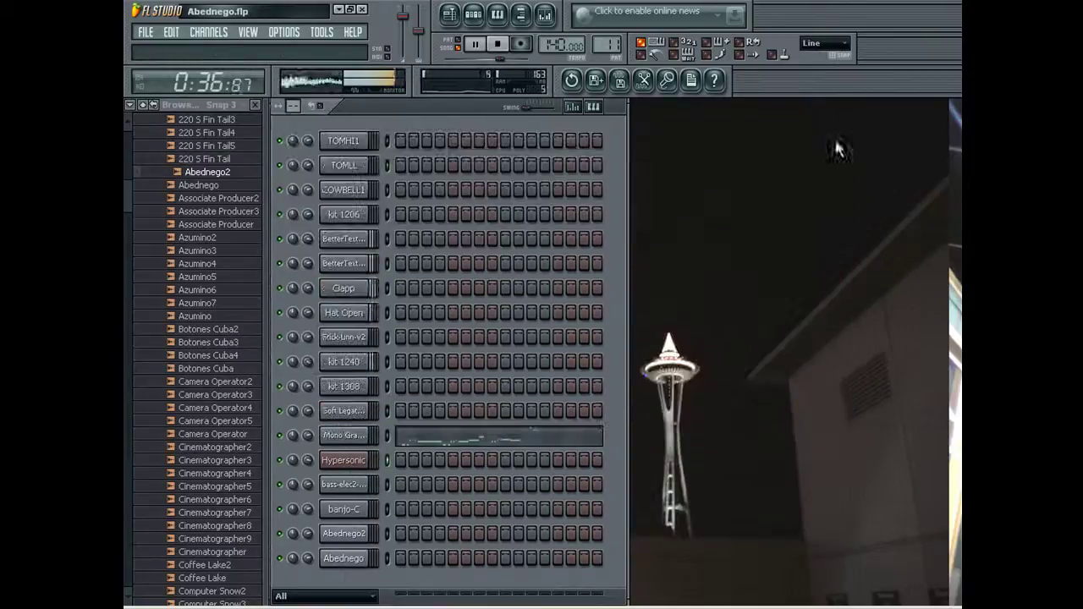
Step: Set the note panning of Pattern 2's two Hat Open notes to only slightly off centre
left_click(449, 15)
left_click_drag(562, 124, 584, 125)
double_click(641, 219)
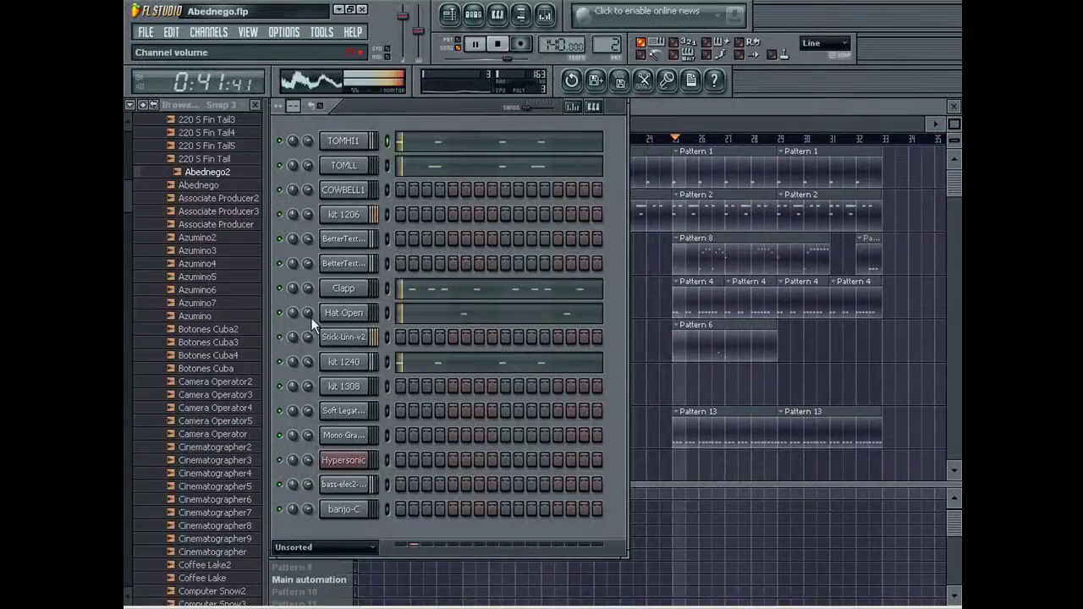
left_click(408, 316)
right_click(304, 519)
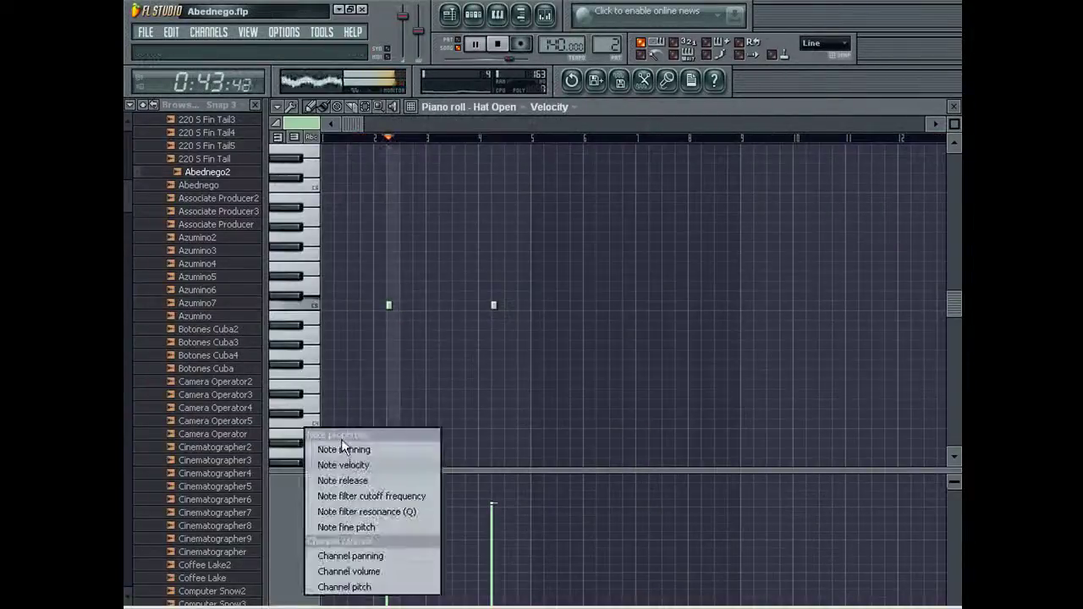
left_click(350, 450)
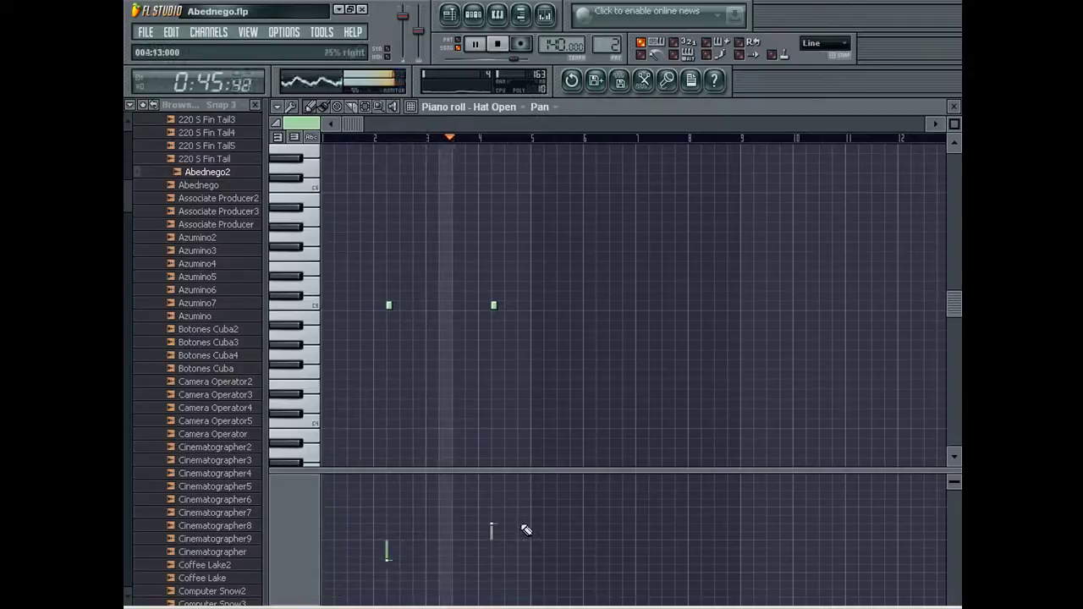
left_click_drag(496, 522, 500, 544)
left_click_drag(389, 558, 394, 551)
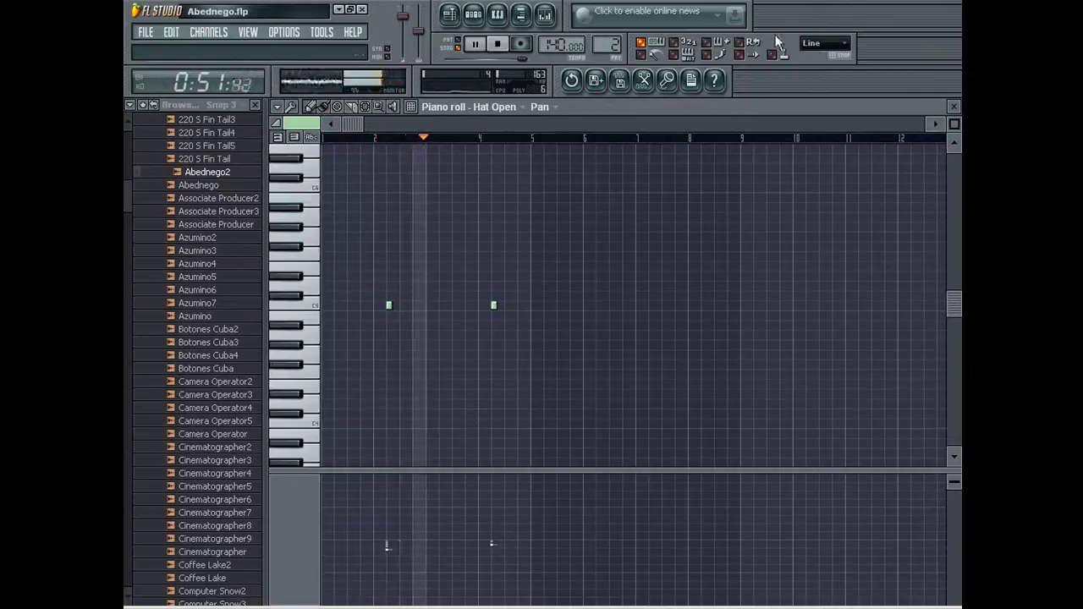
Step: Nudge the Hat Open notes slightly later with snapping set to (none), and restore the snap setting to Line
left_click(825, 42)
left_click(819, 47)
left_click_drag(733, 305, 738, 303)
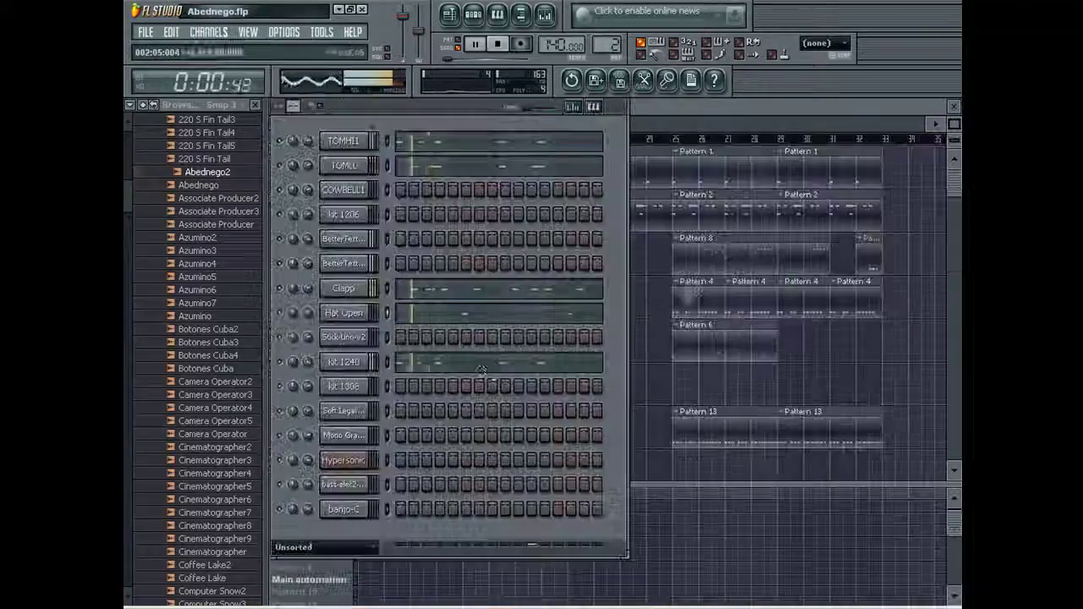
key("F6")
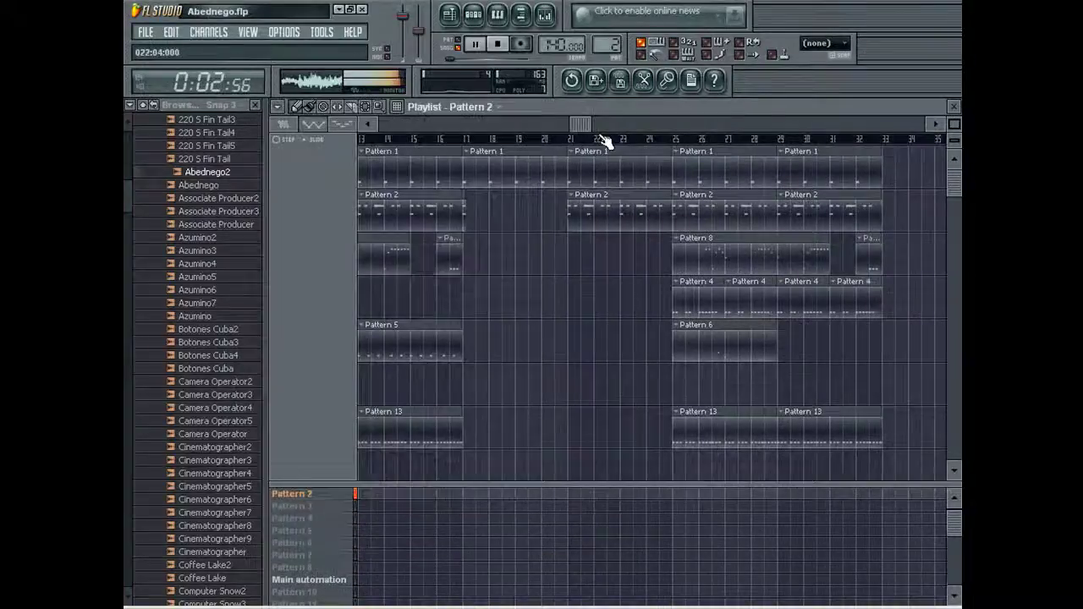
scroll(605, 138, "left", 5)
left_click(817, 44)
left_click(817, 59)
Step: Look at the channel settings of the Abednego audio clip and close them
left_click(175, 32)
left_click(207, 49)
double_click(443, 386)
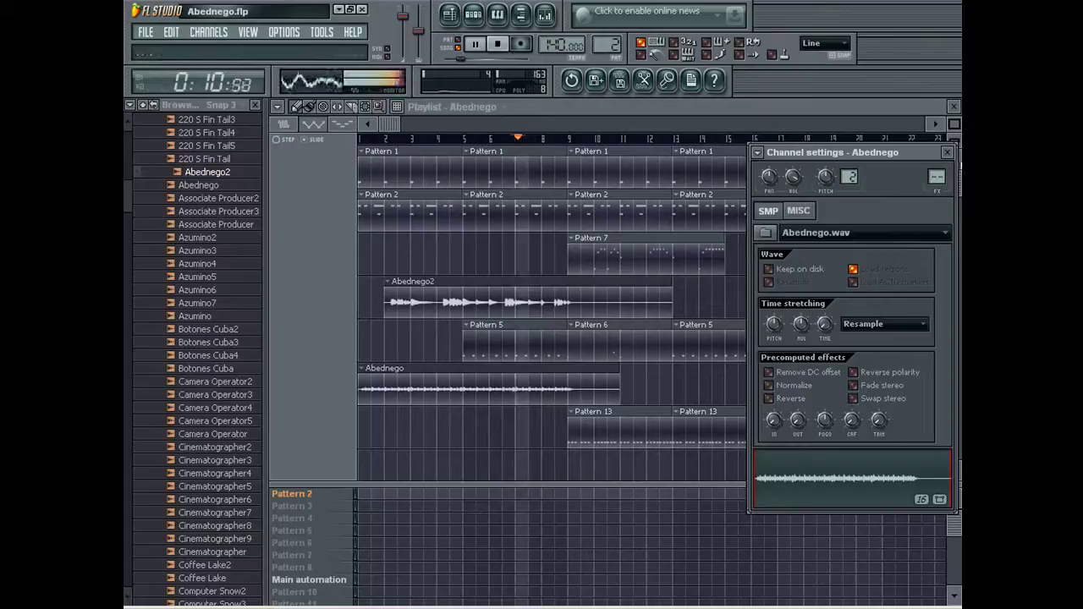
left_click(948, 153)
Step: Collapse the Film Making folder in the browser to reach the drum kit folders, and leave the TOMHI1 piano roll
left_click_drag(127, 197, 126, 159)
double_click(485, 212)
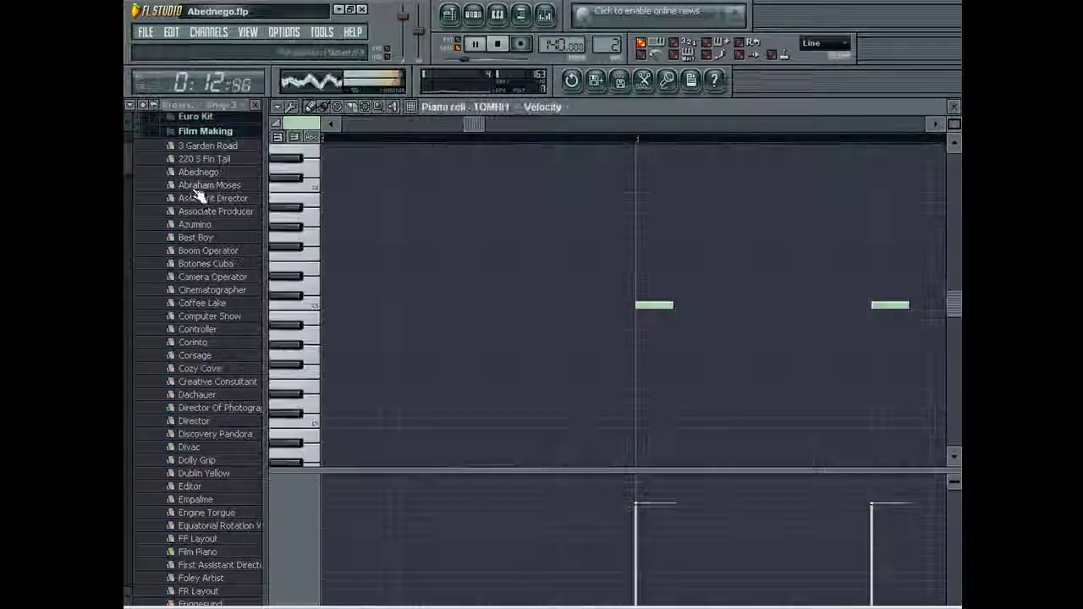
left_click(213, 134)
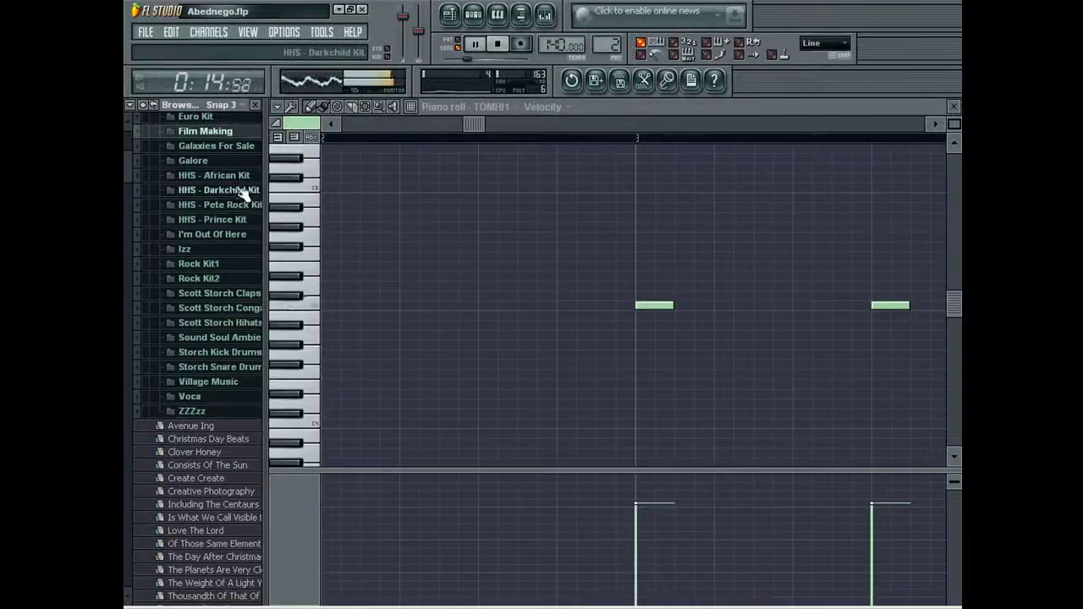
left_click_drag(125, 175, 133, 165)
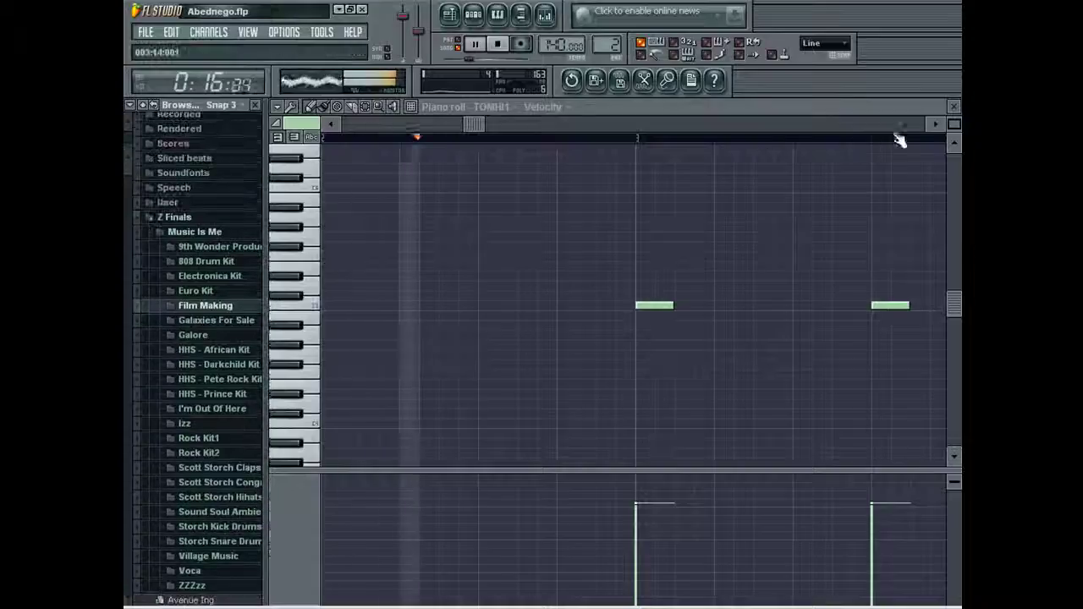
left_click(954, 106)
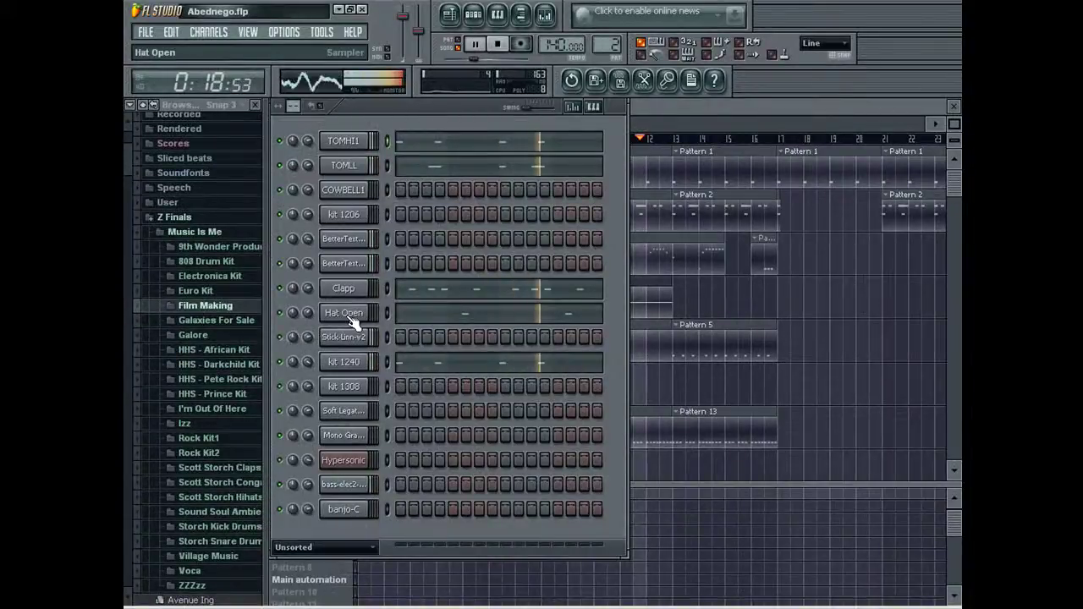
Step: Pan the Stick-Linn-v2 notes in Pattern 13: first three left, next three right, and the following ones alternately left and right
left_click(724, 393)
double_click(617, 430)
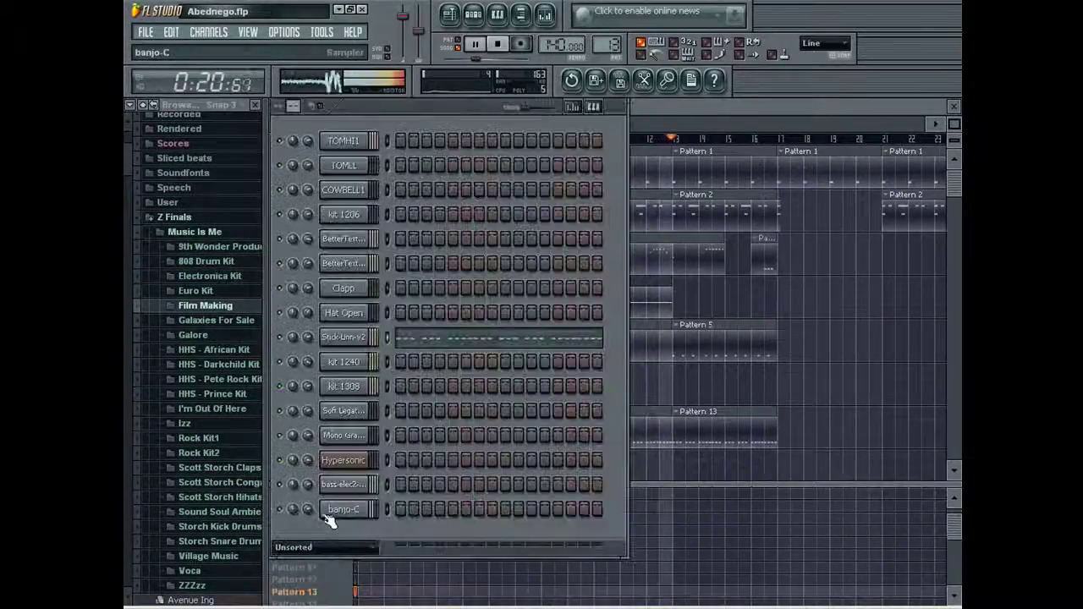
left_click(438, 339)
right_click(304, 533)
left_click(344, 450)
mouse_move(326, 565)
left_mouse_down()
mouse_move(411, 563)
mouse_move(552, 523)
left_mouse_up()
left_click_drag(659, 569, 696, 522)
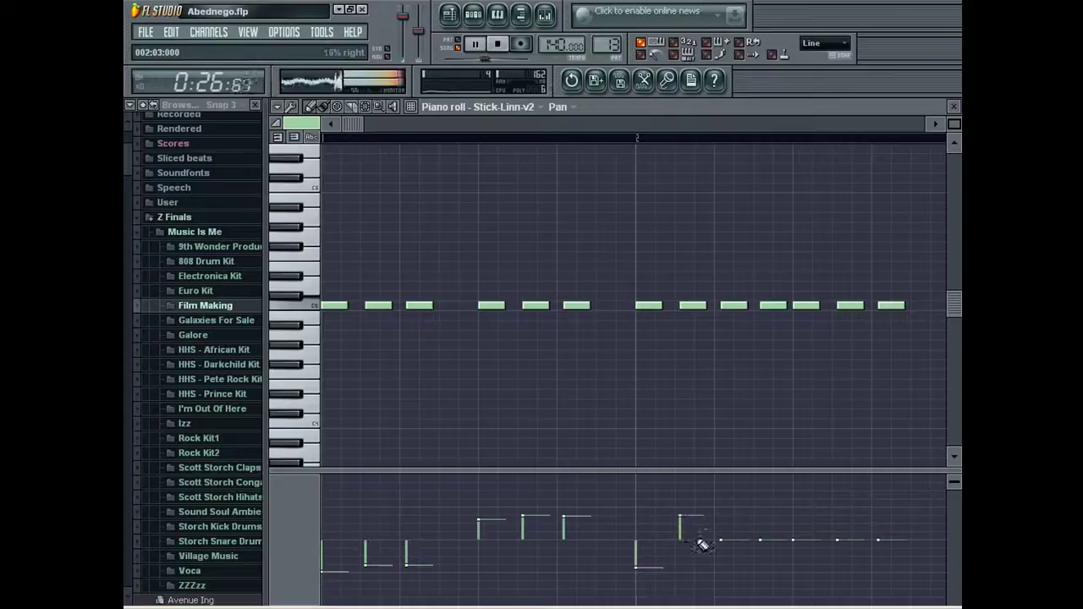
left_click_drag(733, 569, 776, 565)
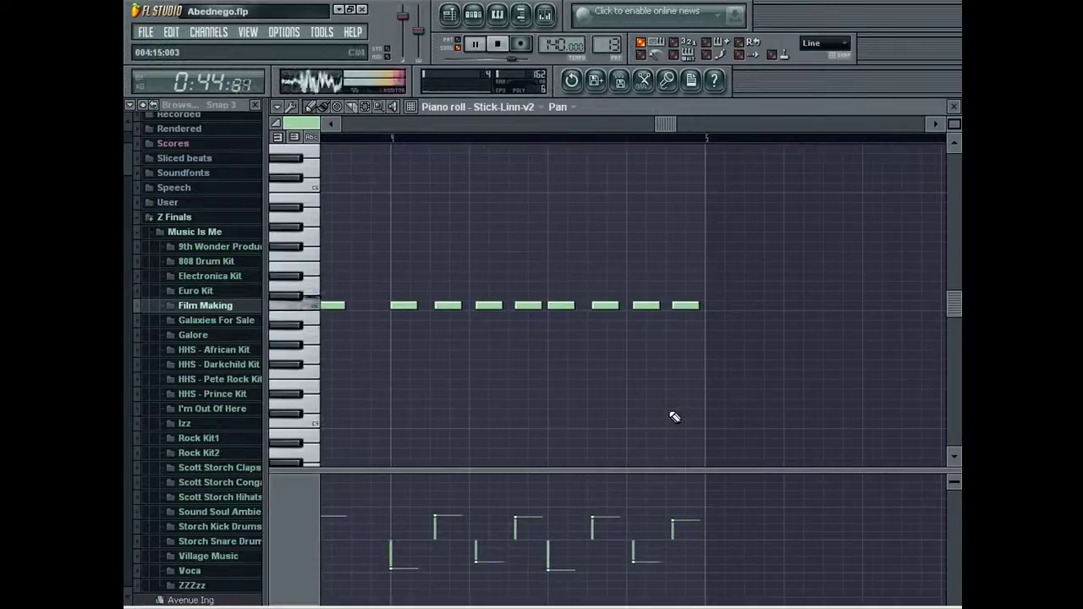
Step: Pan the second-to-last Stick-Linn-v2 note of bar 4 right and the last one left, then close the piano roll
left_click(635, 522)
left_click(678, 563)
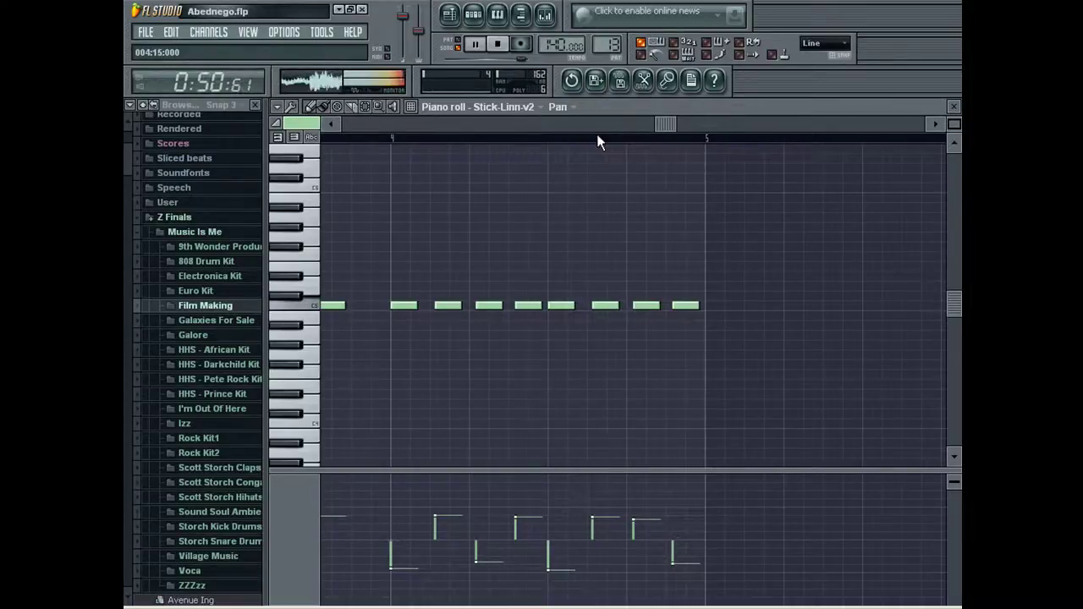
left_click_drag(572, 532, 579, 516)
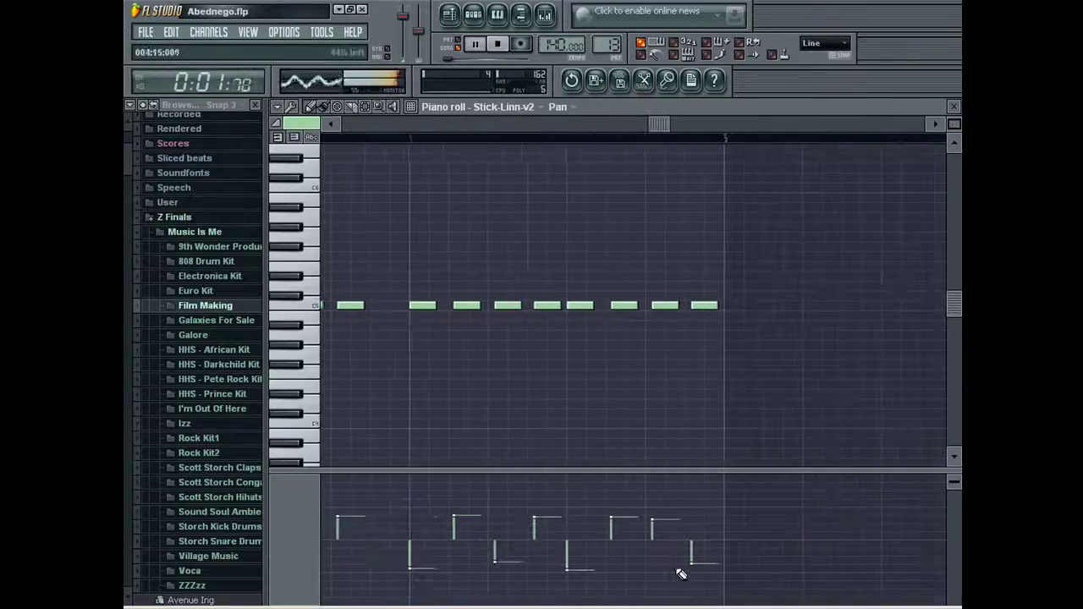
left_click(954, 107)
Step: Browse the kit folders to AFP - 100, preview its samples and open AFP (9) in a new channel
left_click(214, 350)
left_click(225, 366)
left_click(229, 380)
left_click(219, 395)
left_click(225, 241)
left_click(225, 316)
left_click(234, 265)
left_click(238, 252)
left_click(237, 242)
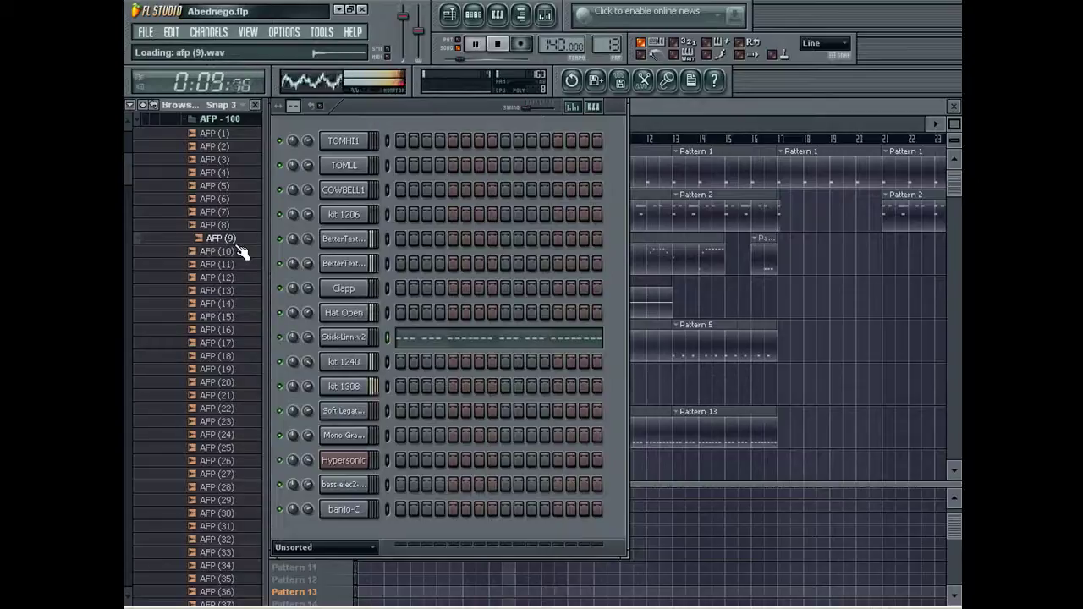
right_click(241, 247)
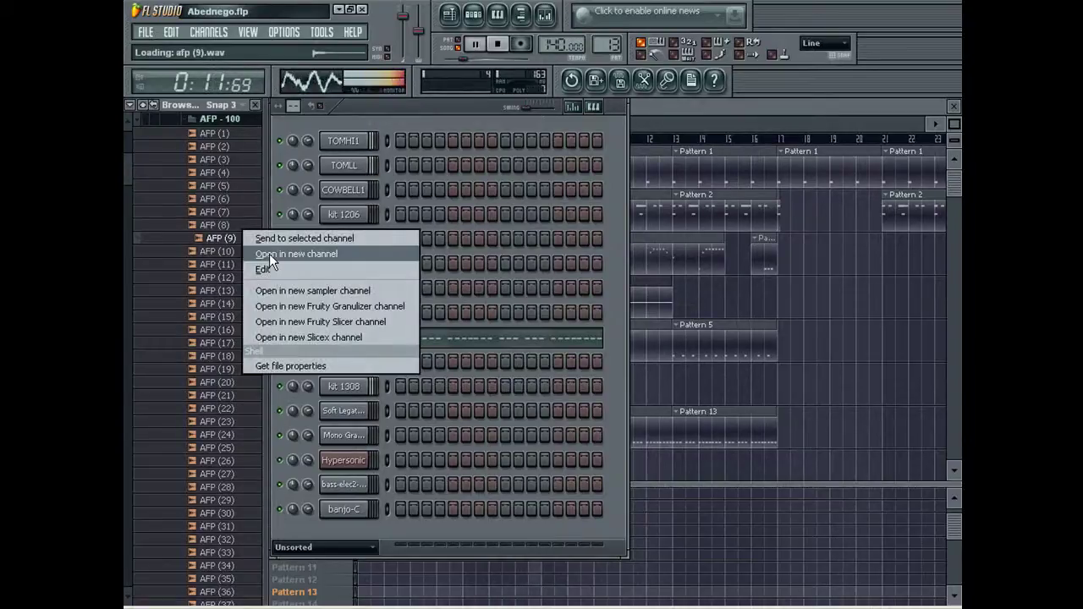
left_click(259, 254)
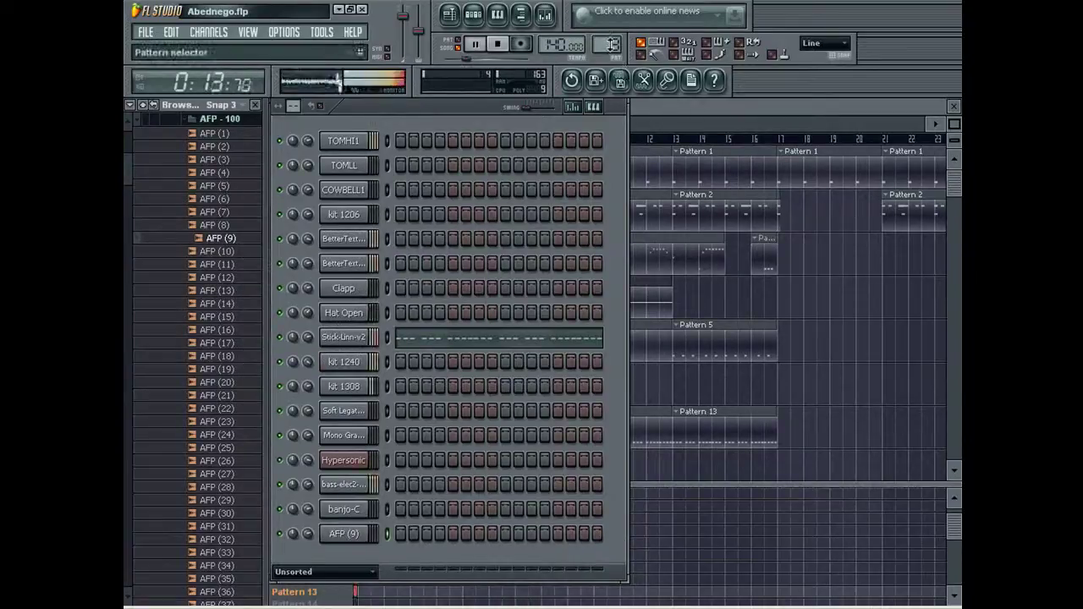
Step: Add short C5 notes for AFP (9) on beats 1 and 3 of Pattern 1 and duplicate them across the following bars
left_click_drag(610, 45, 609, 59)
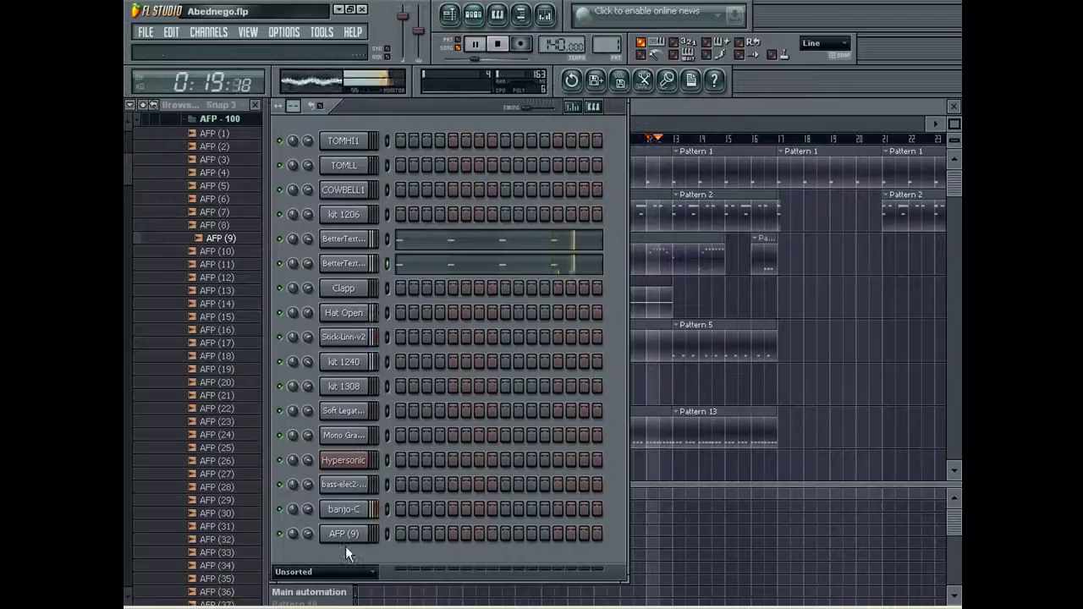
left_click(505, 19)
left_click(327, 227)
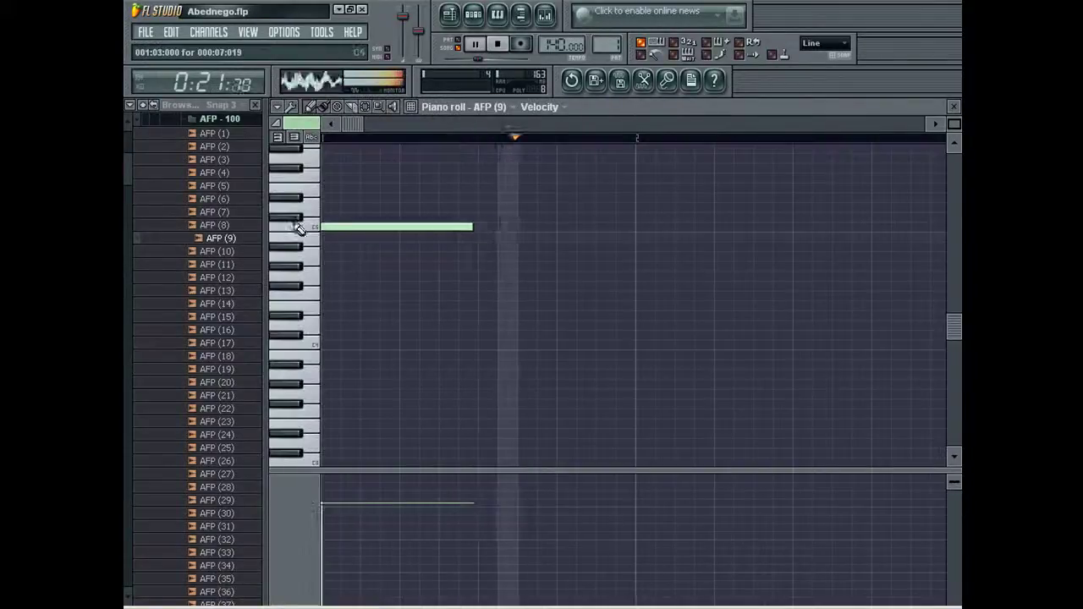
left_click_drag(472, 226, 324, 235)
left_click(478, 227)
key("ctrl+b")
left_click_drag(356, 125, 575, 142)
Step: Shift all AFP (9) notes slightly later with snapping set to (none), and switch the note property view to panning
left_click(825, 43)
left_click(819, 47)
key("ctrl+a")
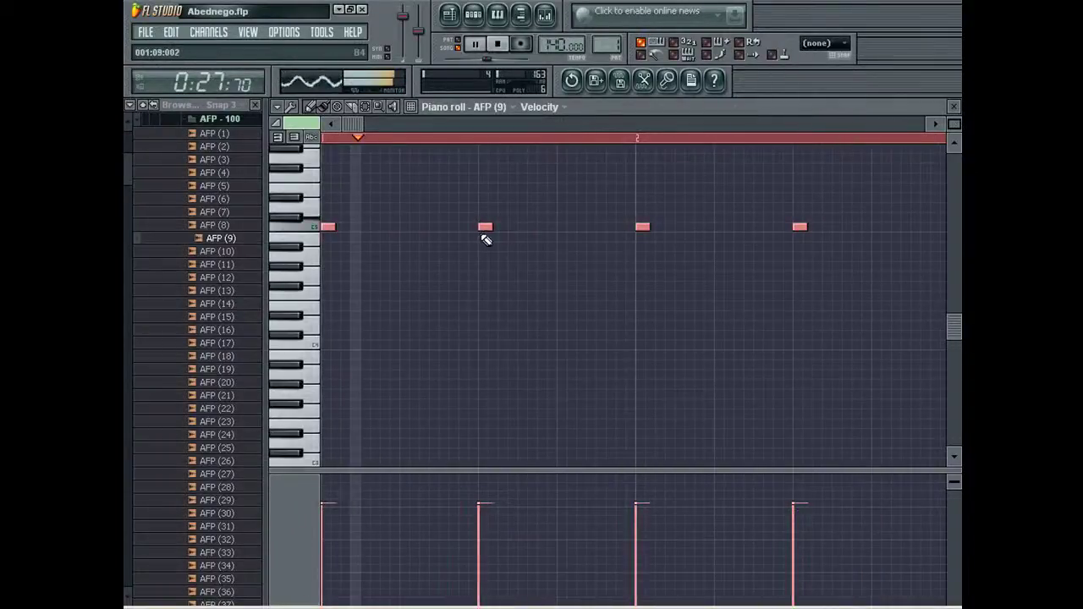
left_click_drag(484, 227, 488, 227)
left_click(419, 330, "ctrl")
left_click(278, 527)
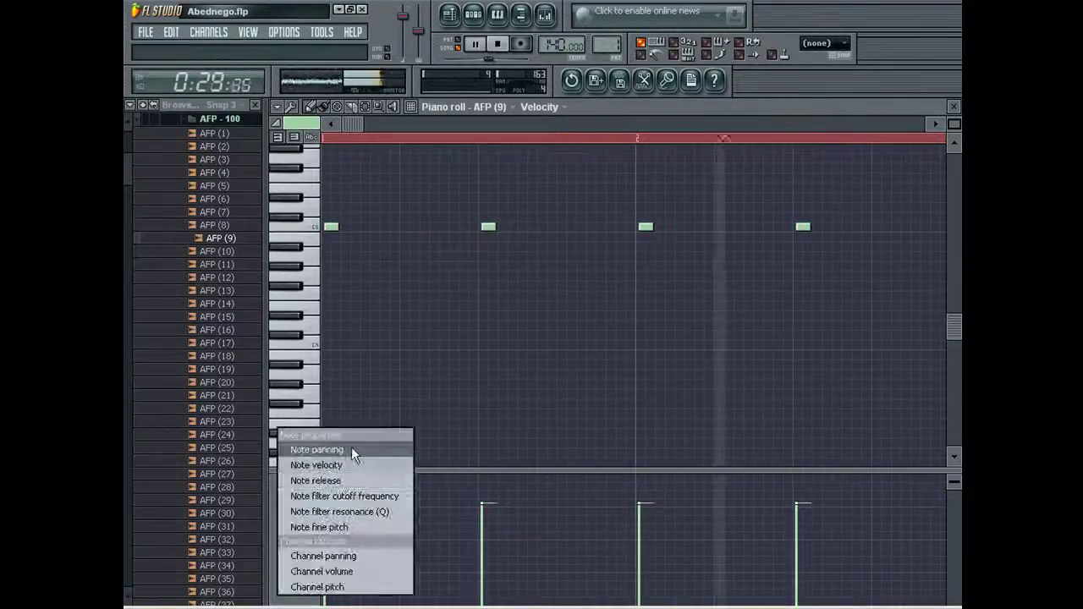
left_click(343, 448)
key("Escape")
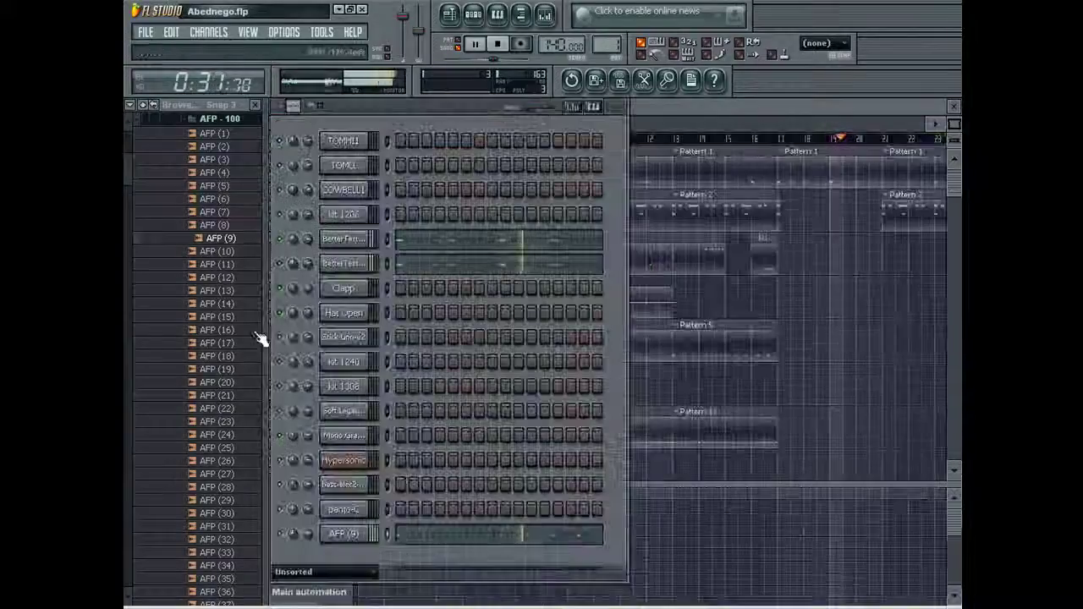